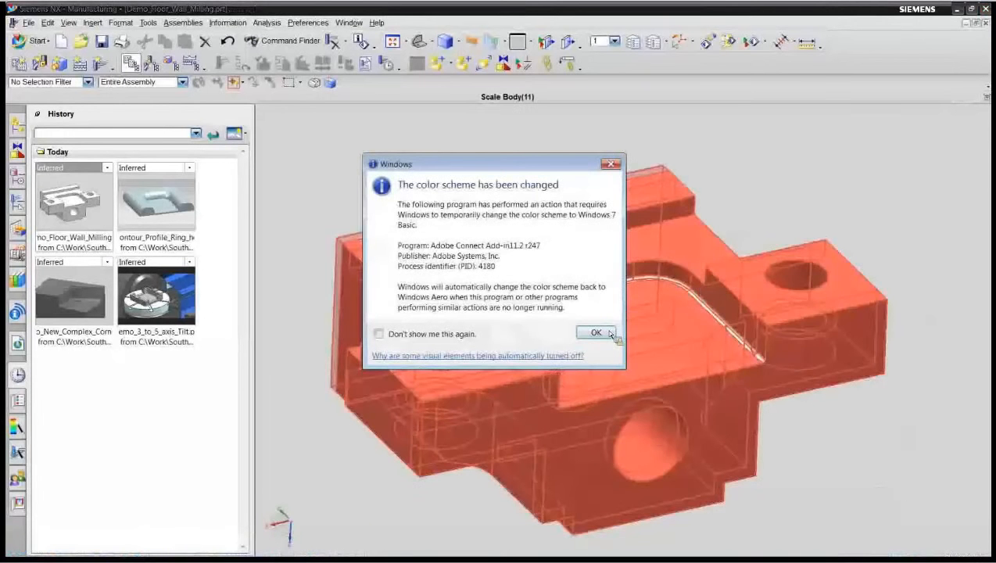
Step: Create a mill_planar FLOOR_WALL_IPW operation under PROGRAM with the MILL_D16_R1 tool, WORKPIECE geometry and MILL_FINISH method
click(610, 333)
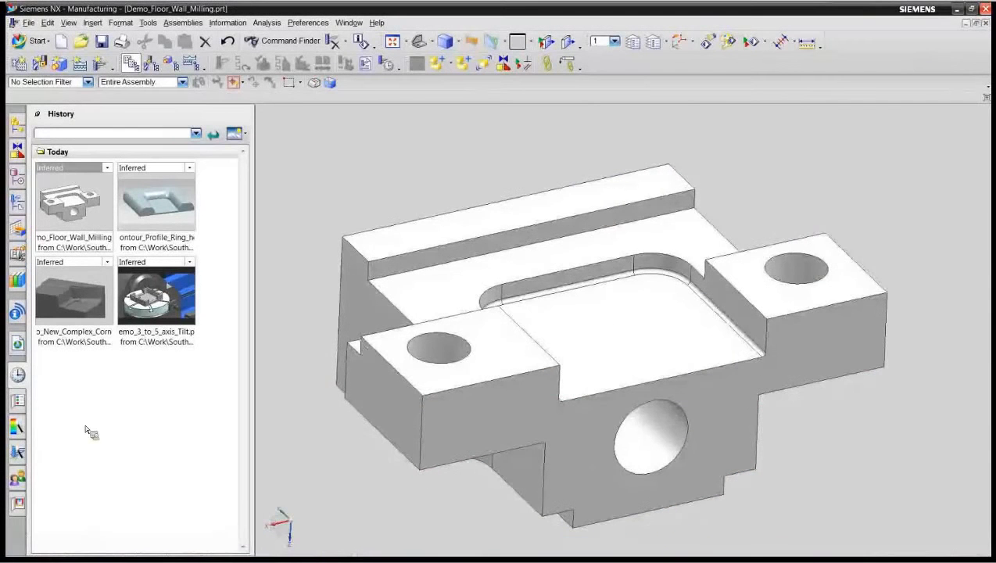
click(17, 200)
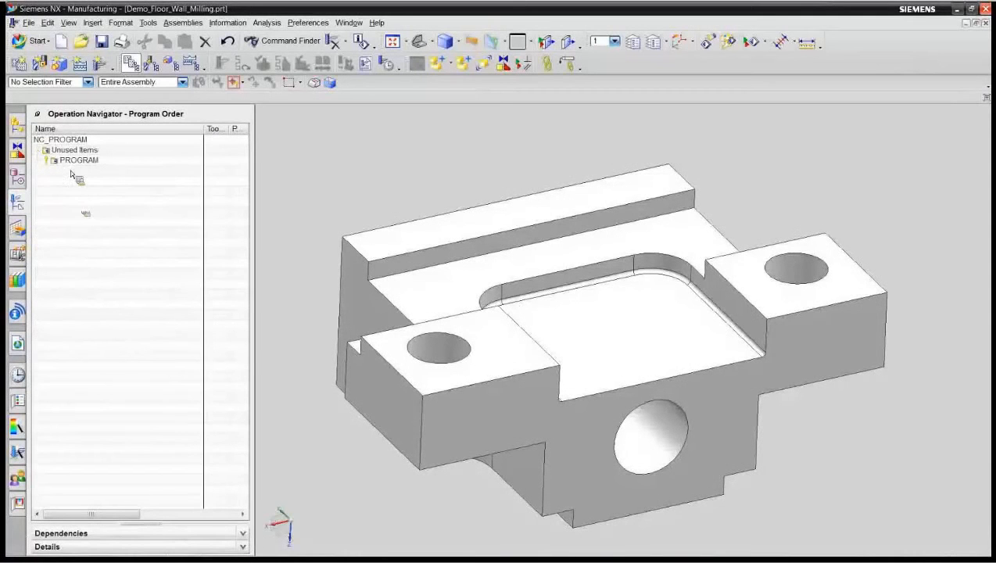
click(102, 160)
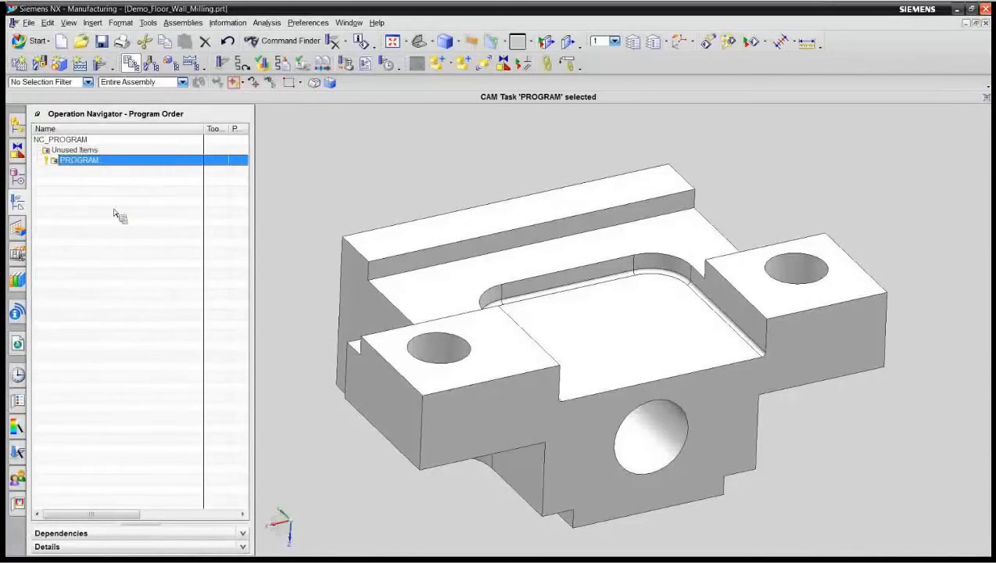
click(100, 64)
click(120, 136)
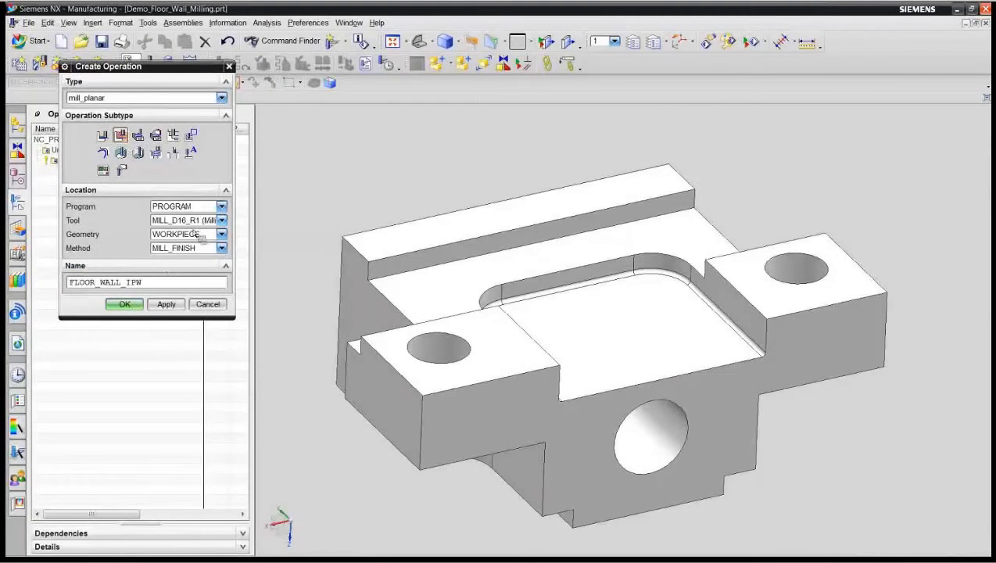
click(127, 304)
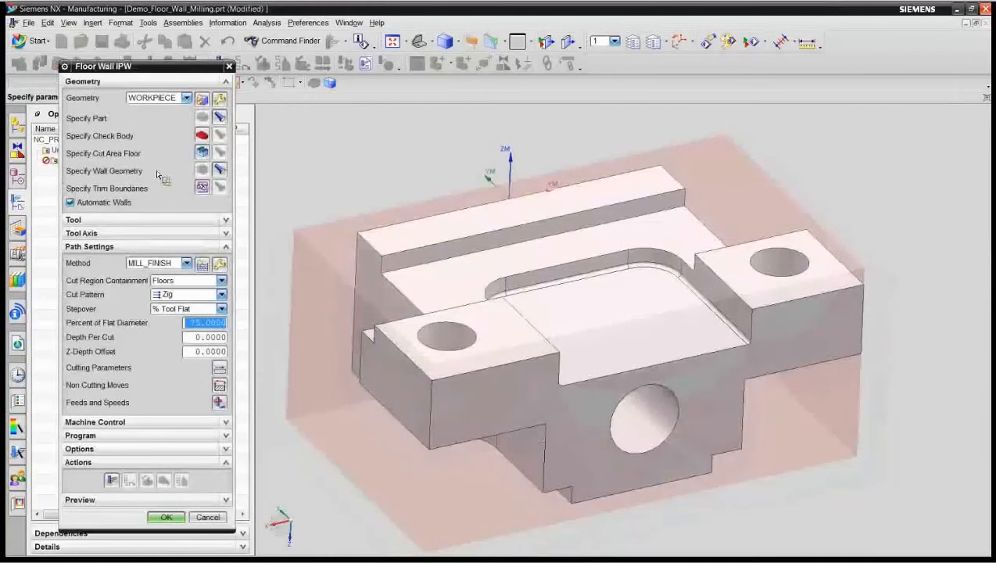
Step: Specify the cut area floor from the long rail's top face, both hole pads' top faces and the pocket floor
click(206, 154)
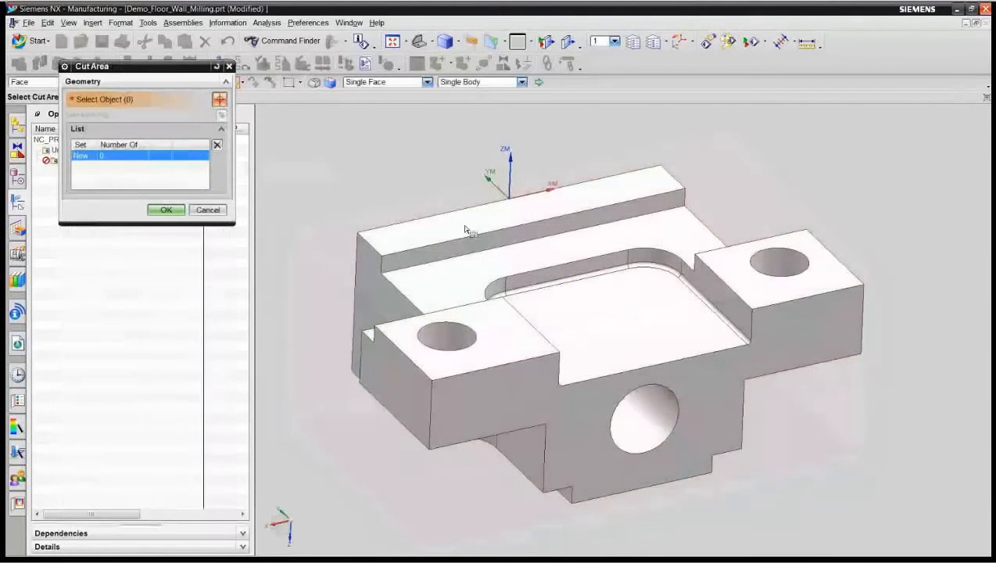
click(466, 222)
click(512, 329)
click(532, 295)
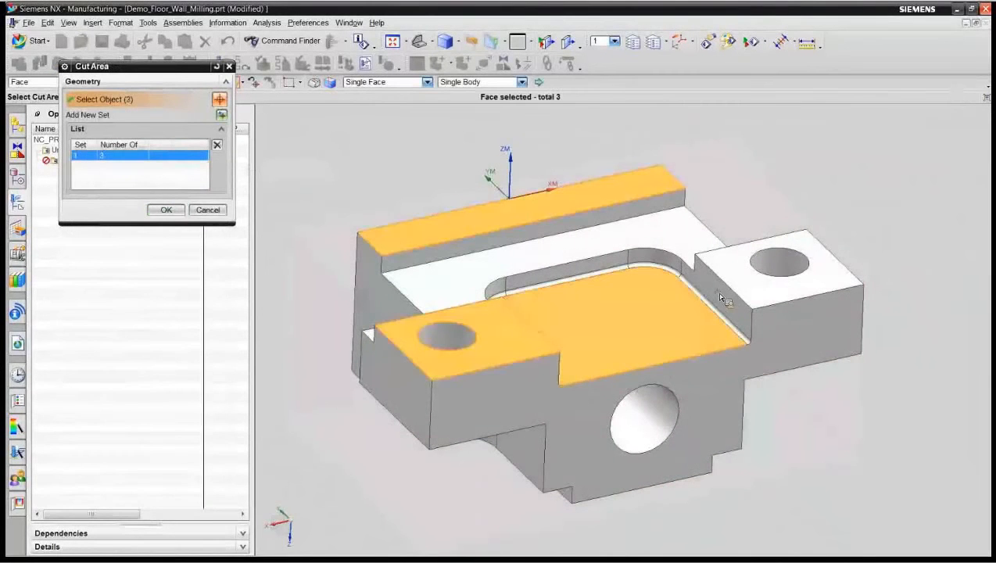
click(750, 296)
click(167, 210)
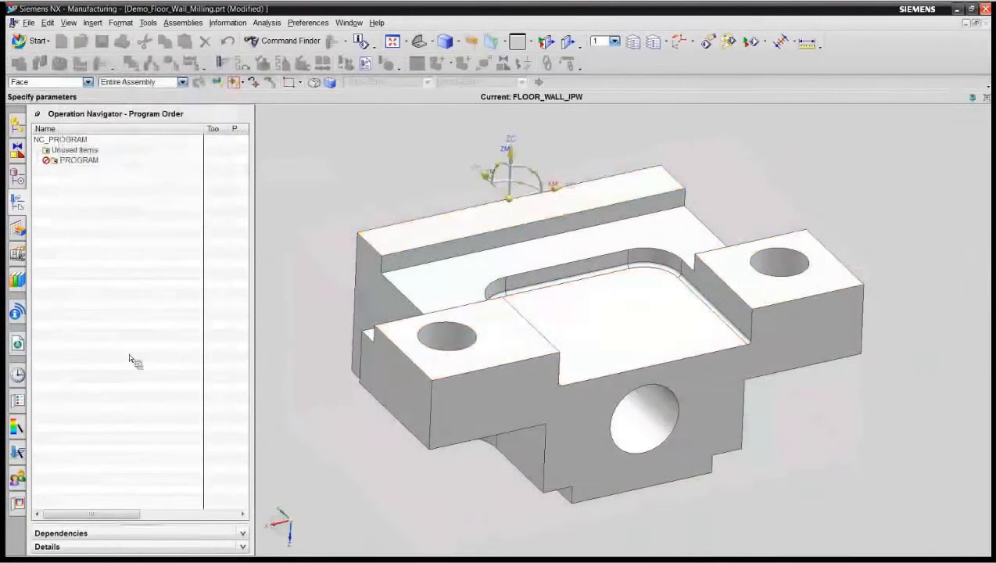
Step: Generate the Zig tool path and verify it with a 3D dynamic material-removal simulation at animation speed 5
click(112, 481)
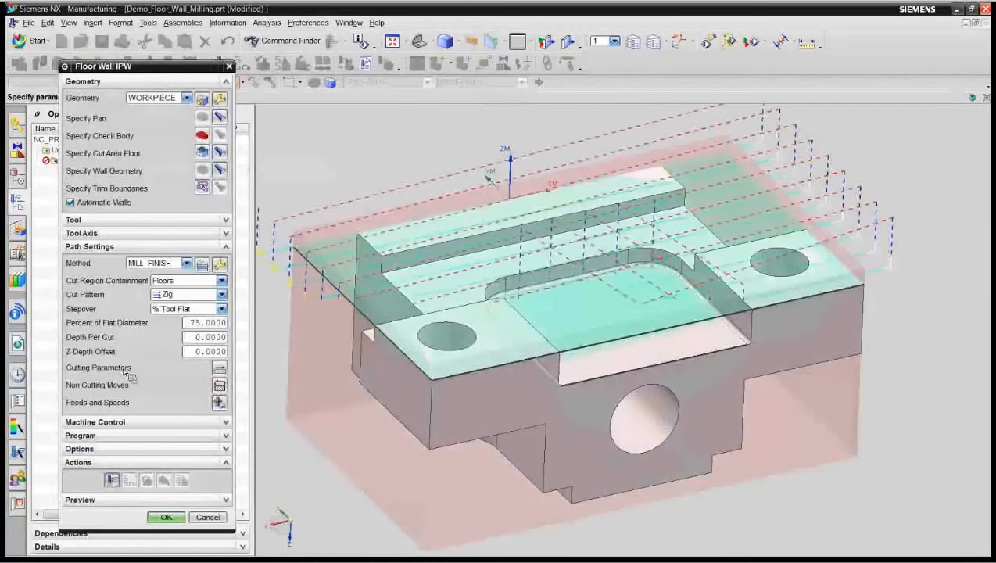
click(147, 480)
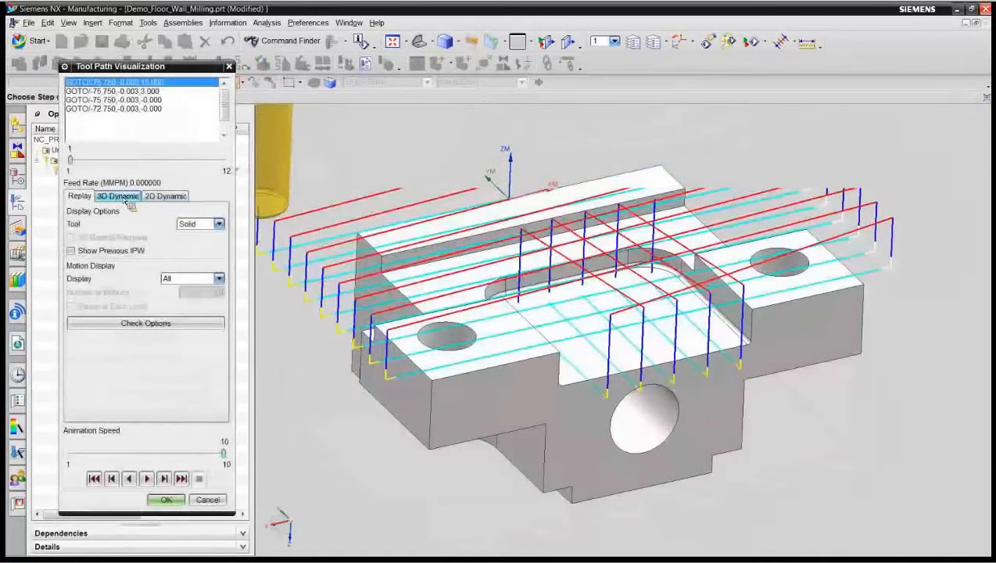
click(119, 197)
click(138, 455)
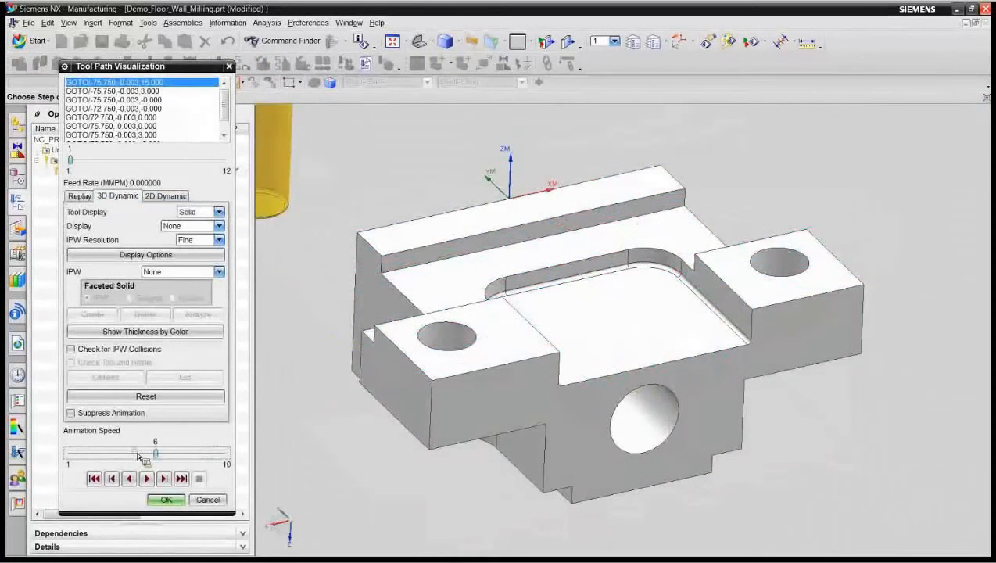
click(146, 478)
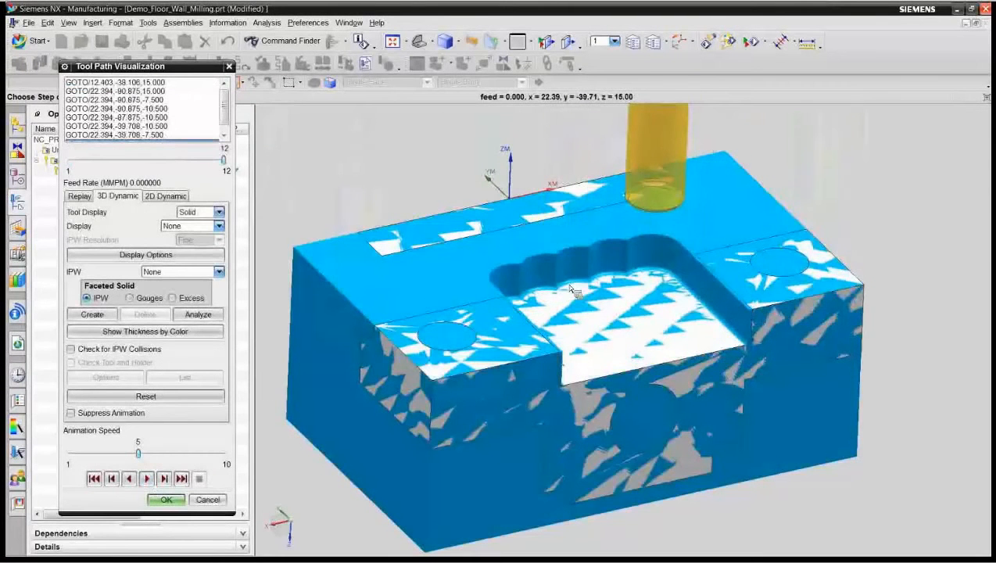
click(166, 499)
Step: Set the cut pattern to Follow Part and regenerate the tool path
click(220, 294)
click(183, 305)
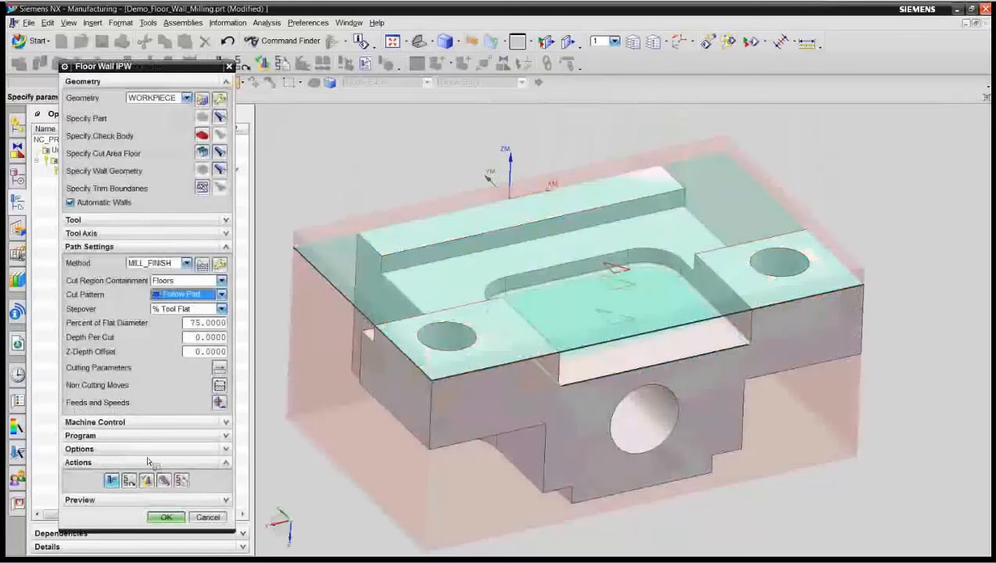
click(111, 481)
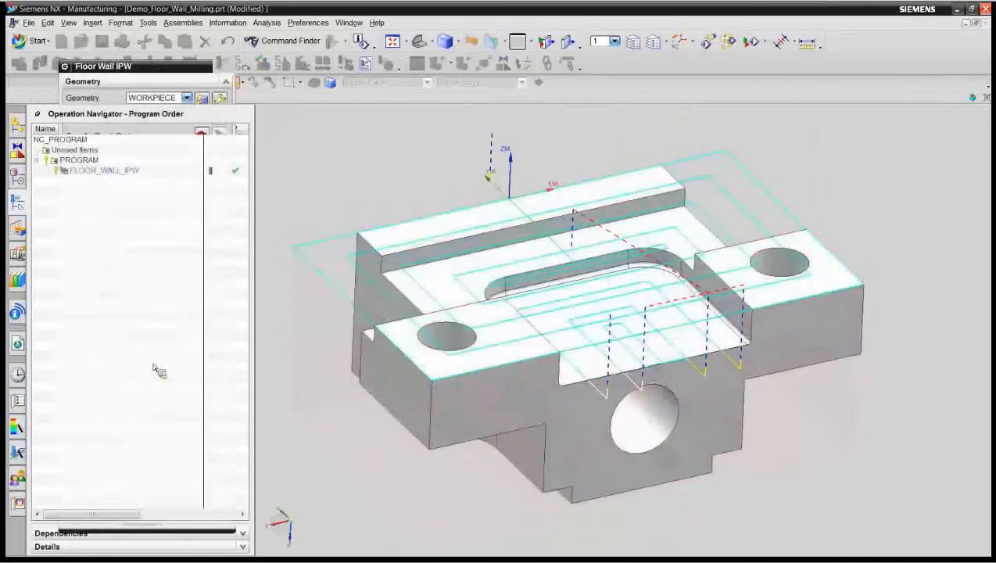
Step: Verify the Follow Part tool path with a replay and a 3D dynamic simulation at animation speed 5, and accept the operation
click(149, 480)
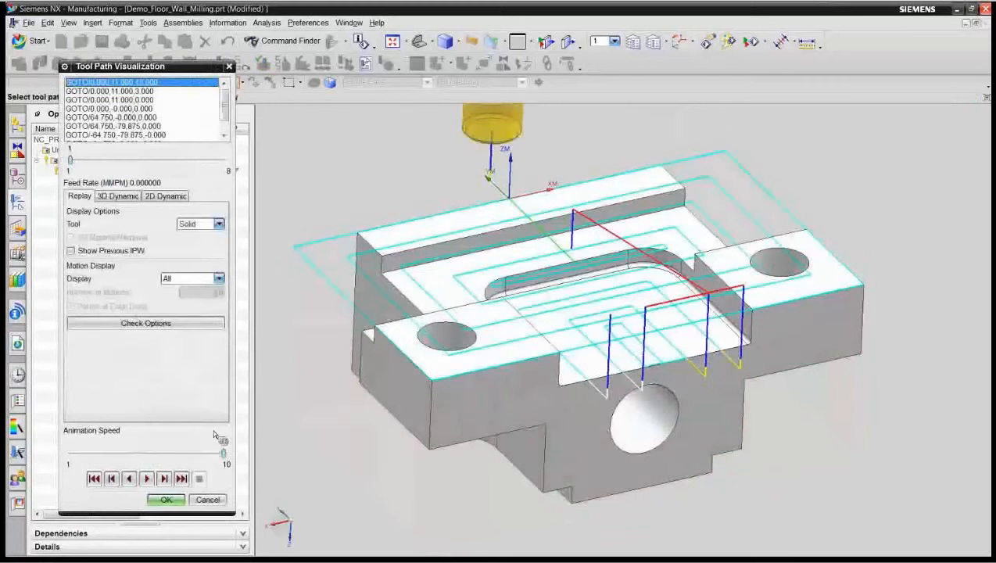
drag(222, 453, 138, 453)
click(147, 479)
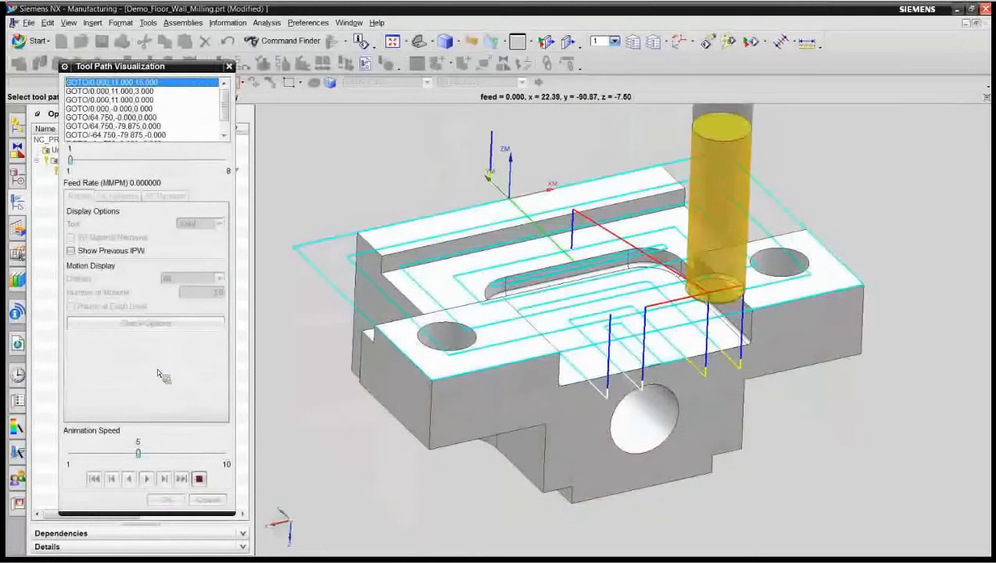
click(95, 477)
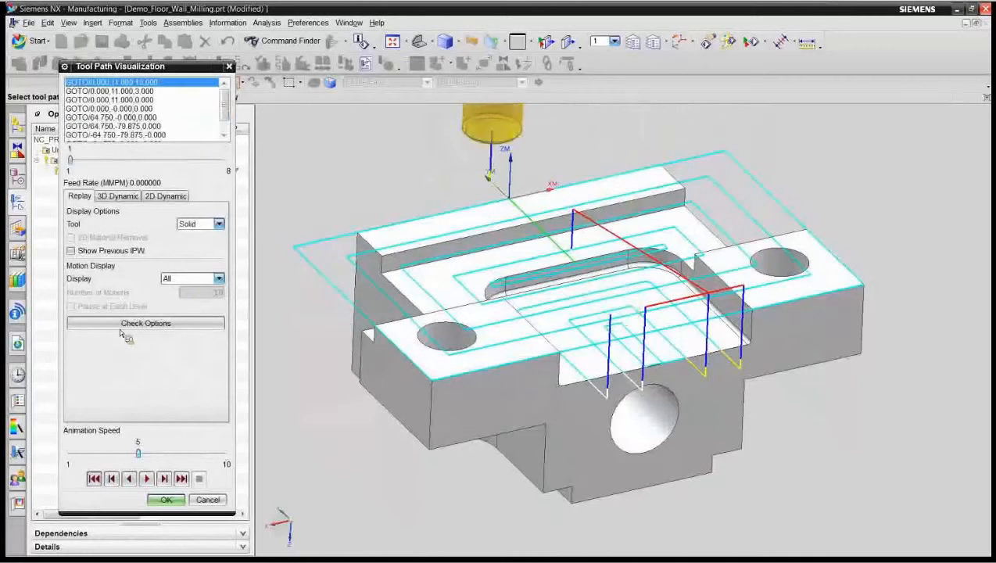
click(117, 196)
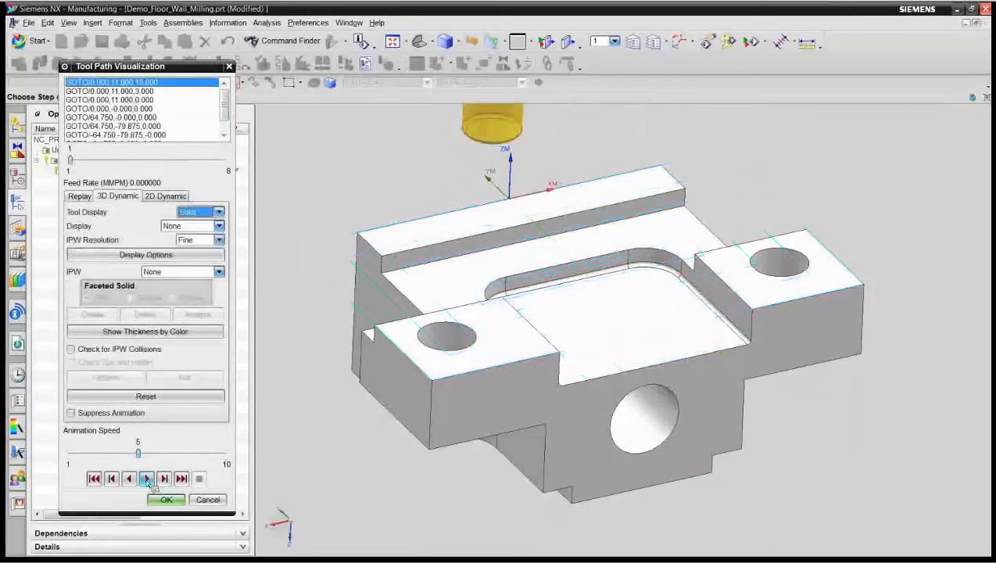
click(147, 478)
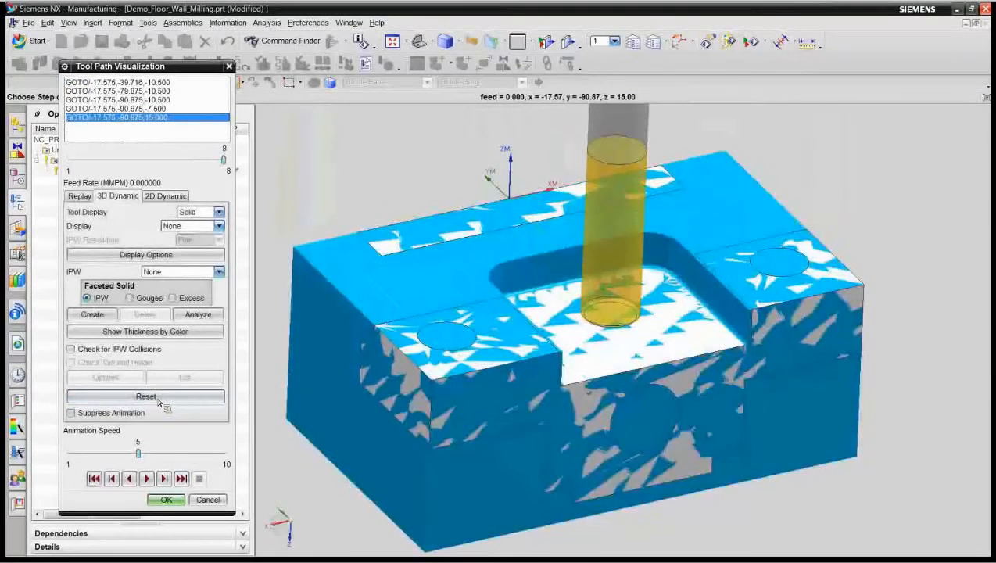
click(166, 499)
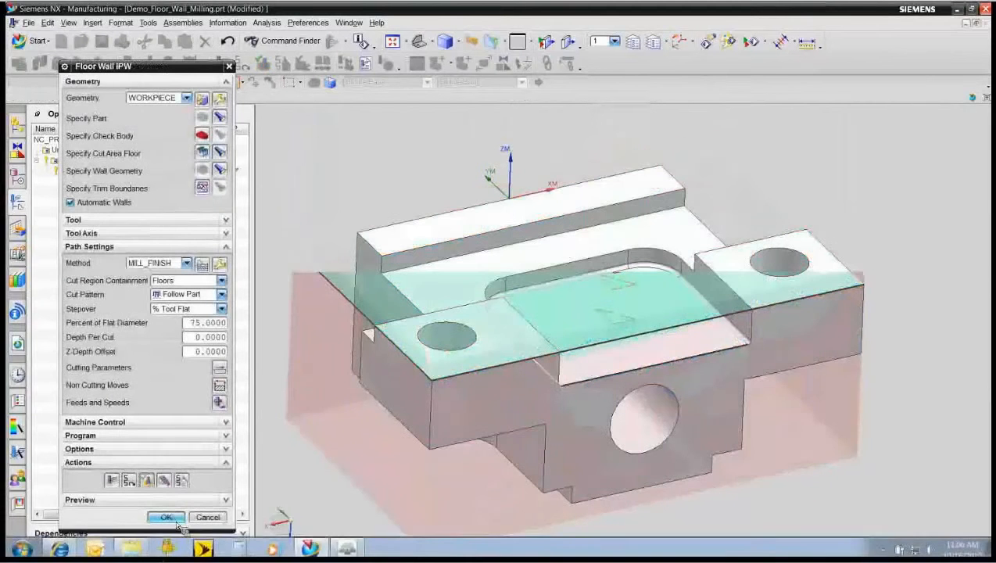
click(168, 518)
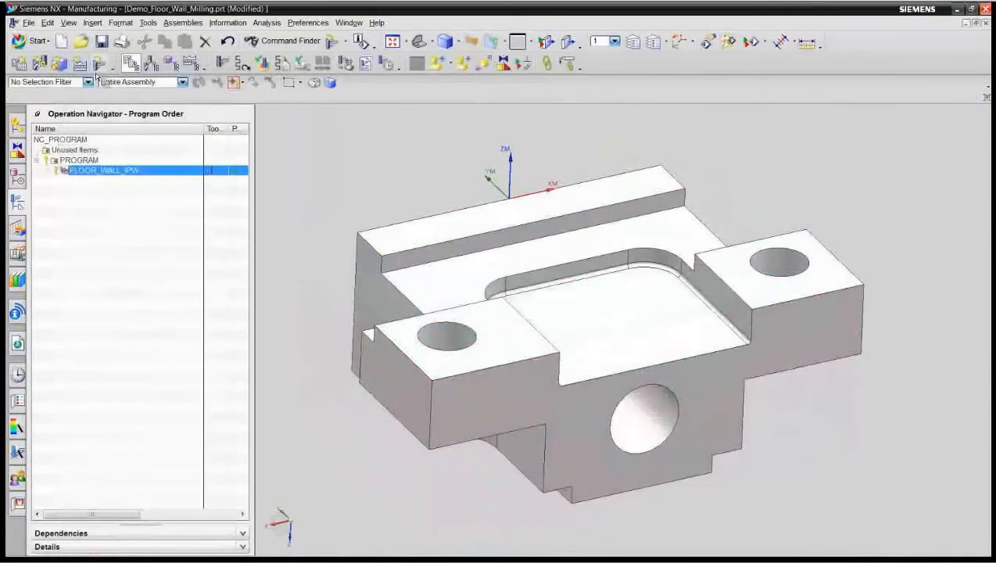
Step: Create a second Floor Wall IPW operation with the recessed ledge floor behind the pocket as cut area, and generate its tool path
click(102, 67)
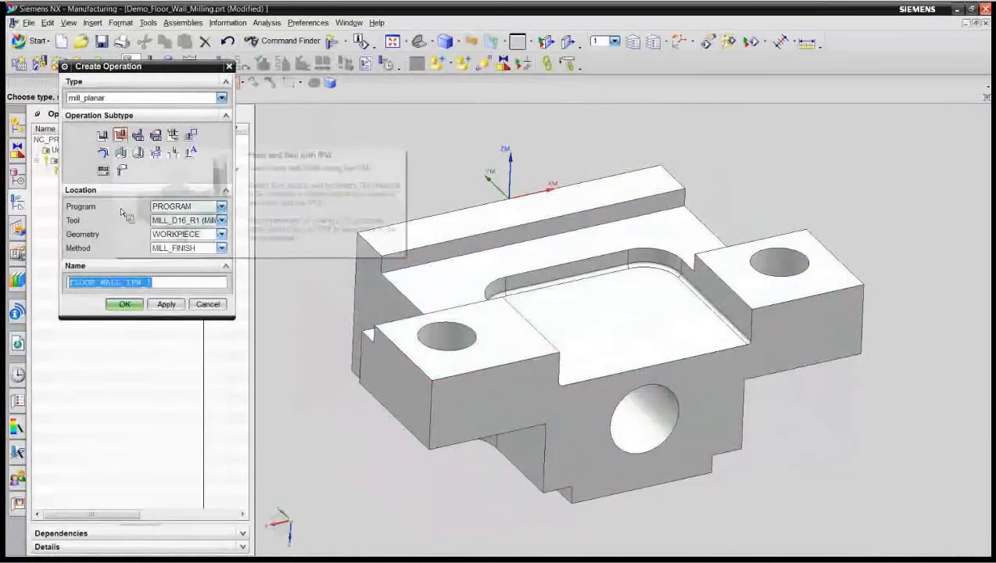
click(125, 304)
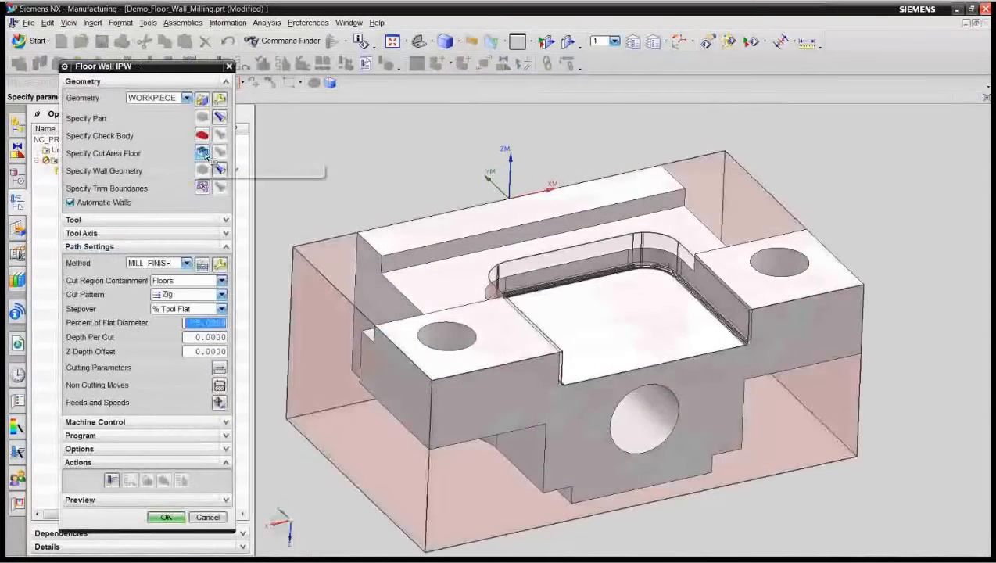
click(205, 154)
click(456, 295)
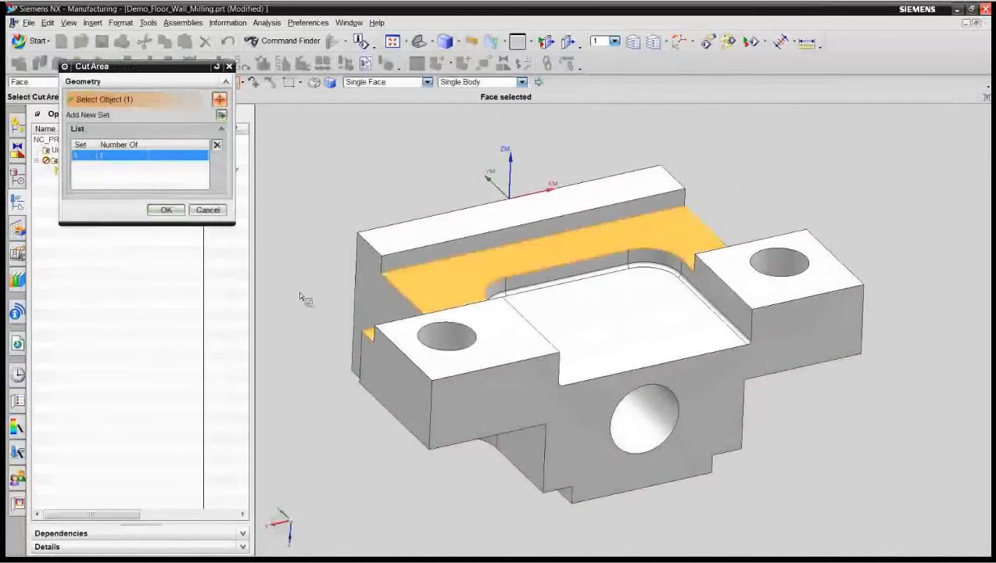
click(166, 210)
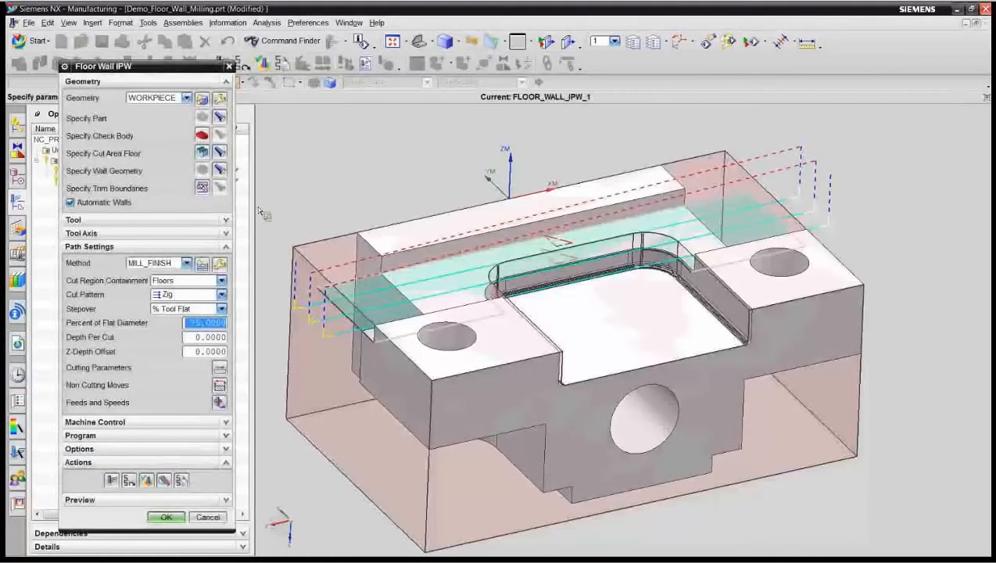
Step: Clear the path display, show the second operation's resulting in-process workpiece, and accept the operation
key(F5)
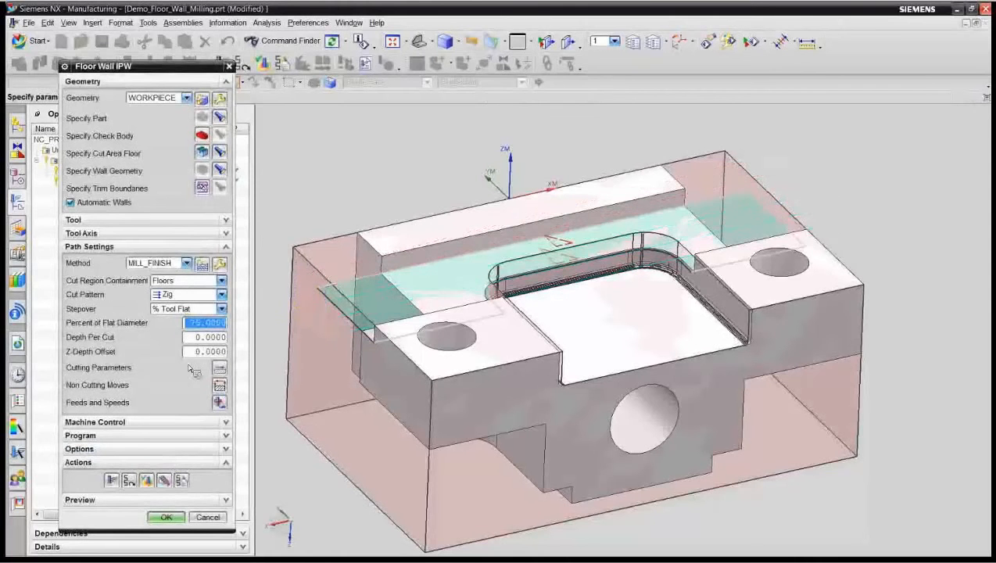
click(168, 478)
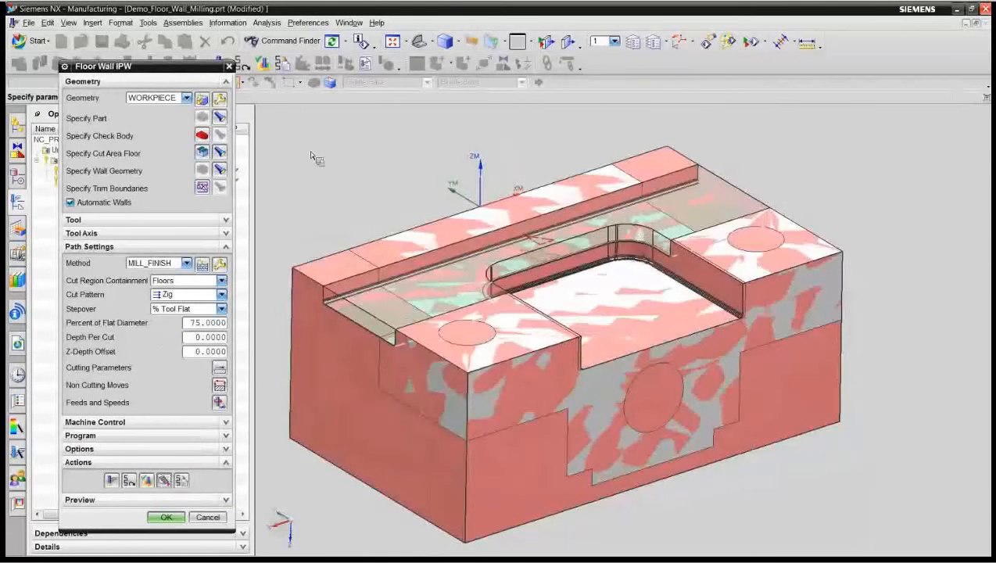
click(166, 517)
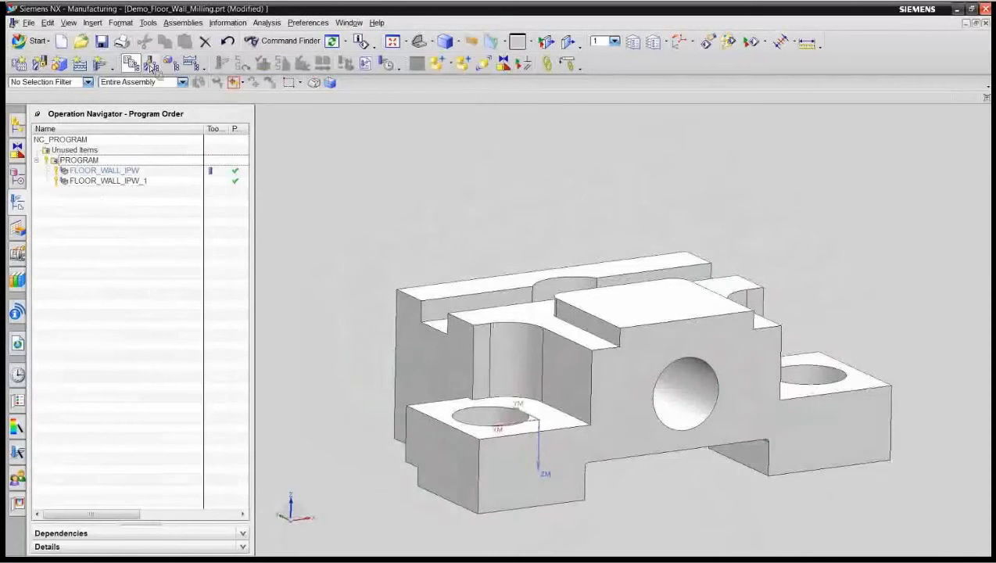
Step: Create a third Floor Wall IPW operation with five upward-facing floors on the part's flipped underside as cut area, including both hole pads
click(102, 69)
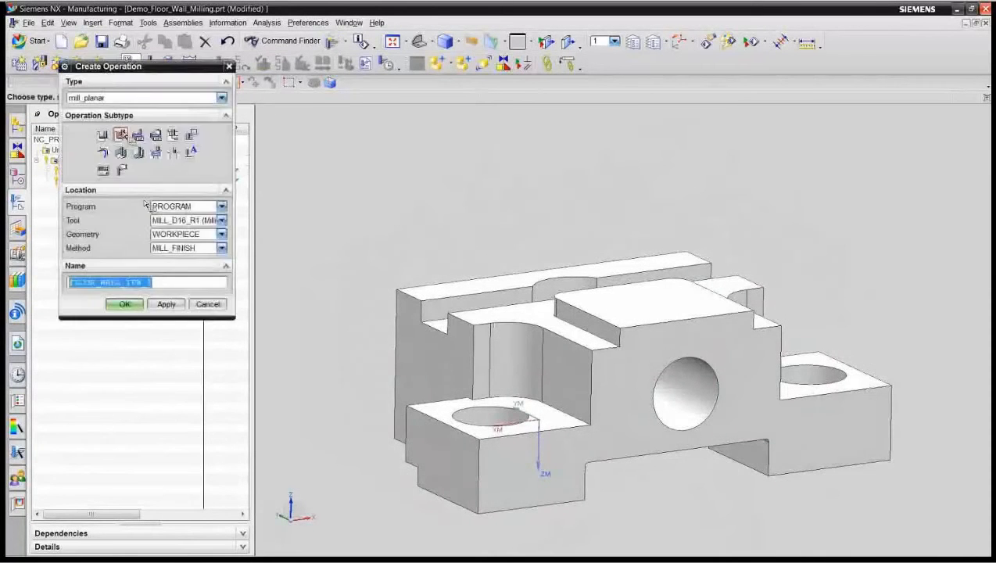
click(127, 304)
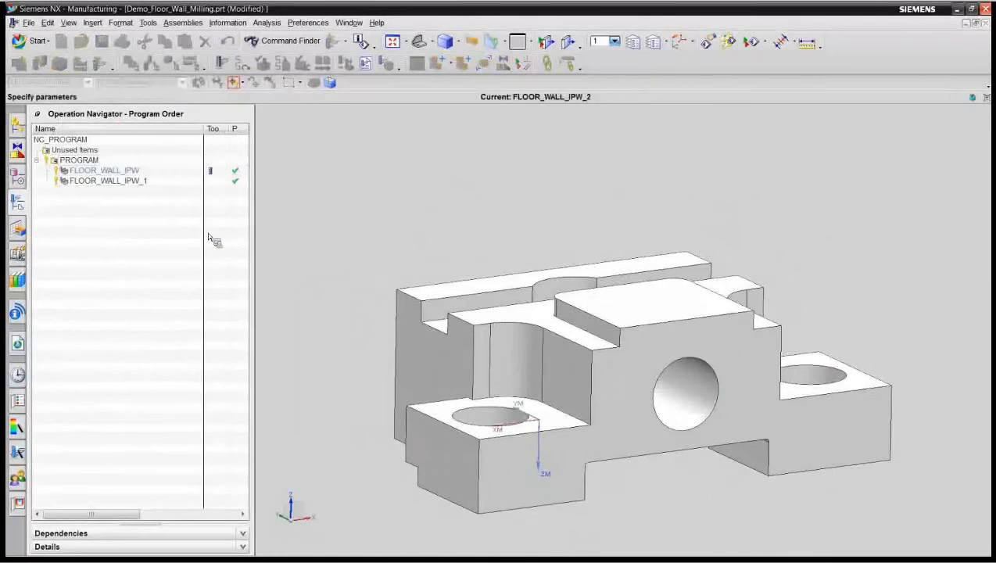
click(203, 153)
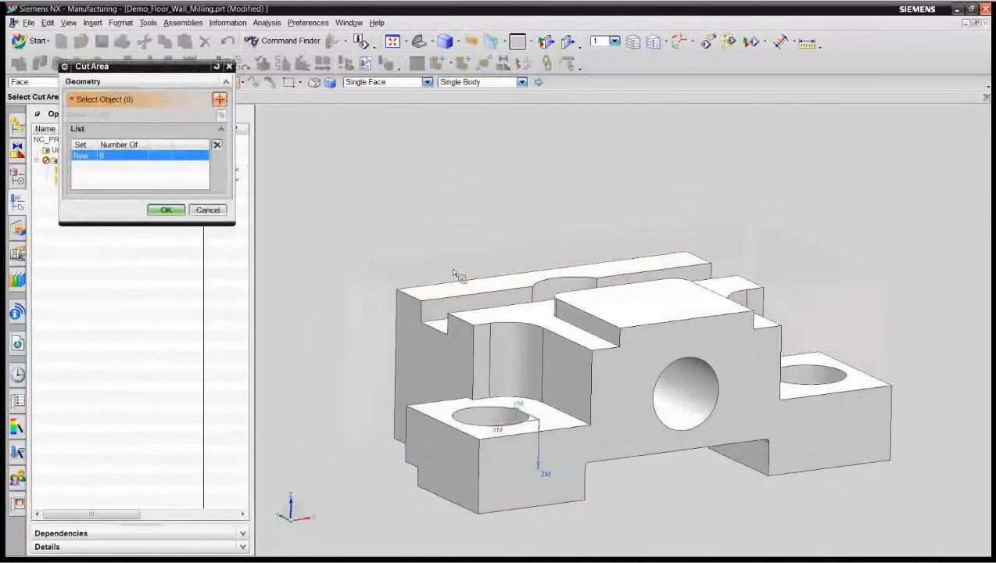
click(479, 288)
click(531, 313)
click(625, 306)
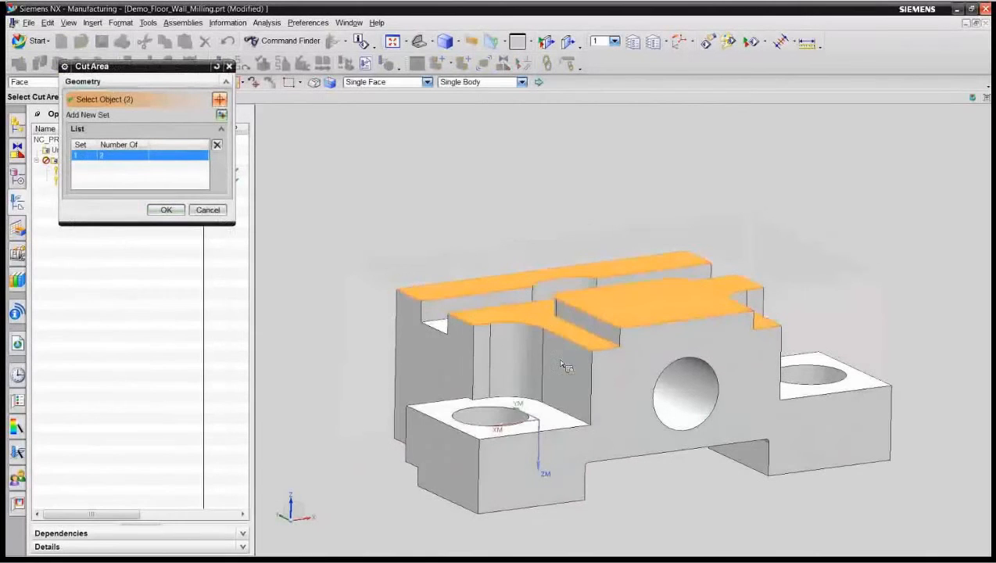
click(537, 411)
click(821, 377)
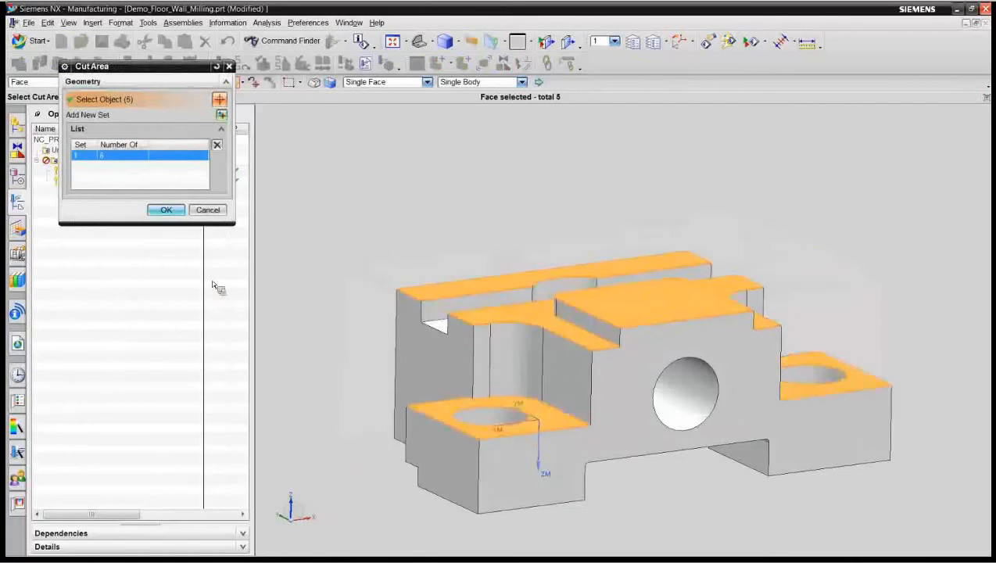
click(162, 211)
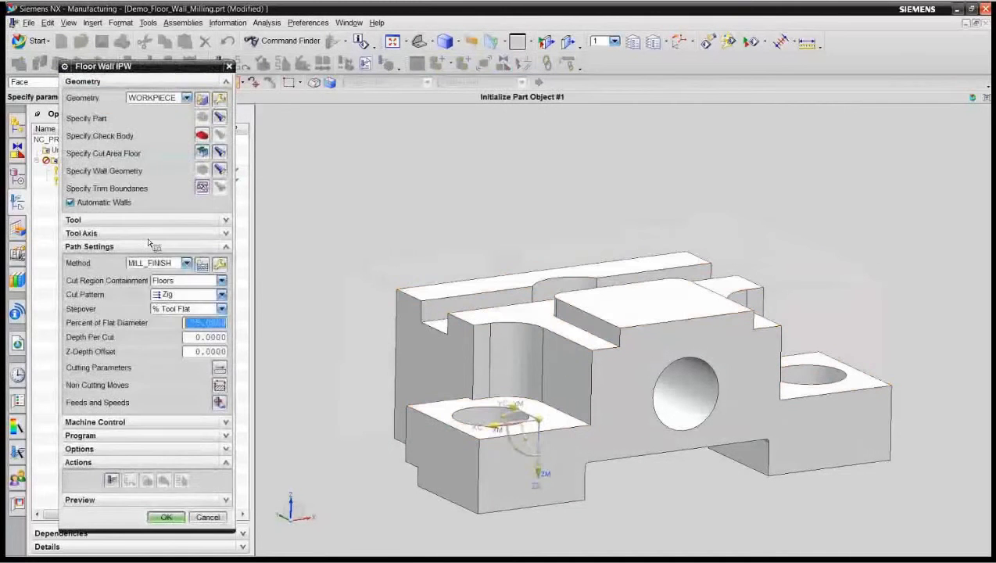
Step: Set the third operation's cut pattern to Follow Part and generate its tool path
click(225, 296)
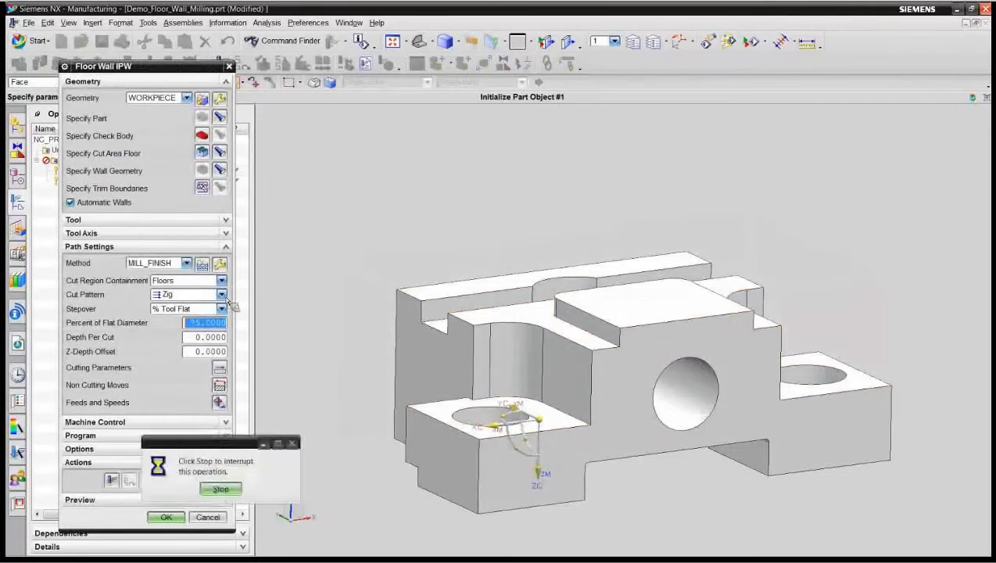
click(222, 294)
click(184, 307)
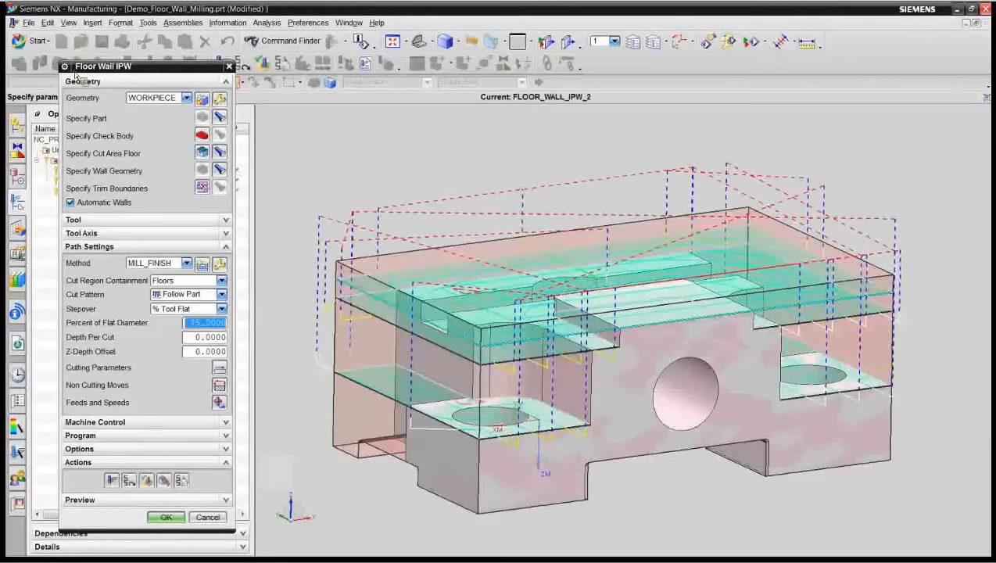
Step: Verify the third operation's tool path with a 3D dynamic simulation at animation speed 5, and accept the operation
click(147, 479)
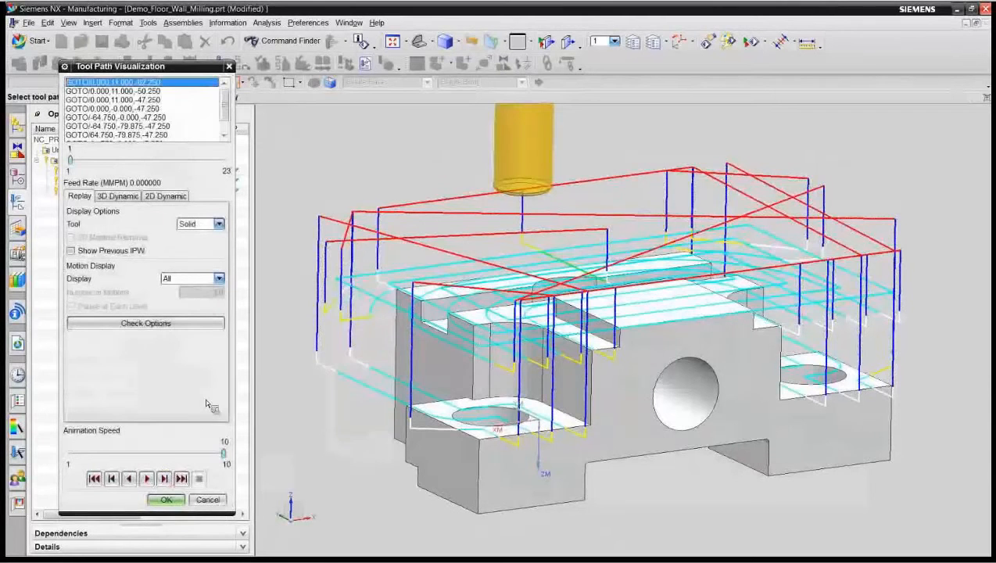
click(136, 450)
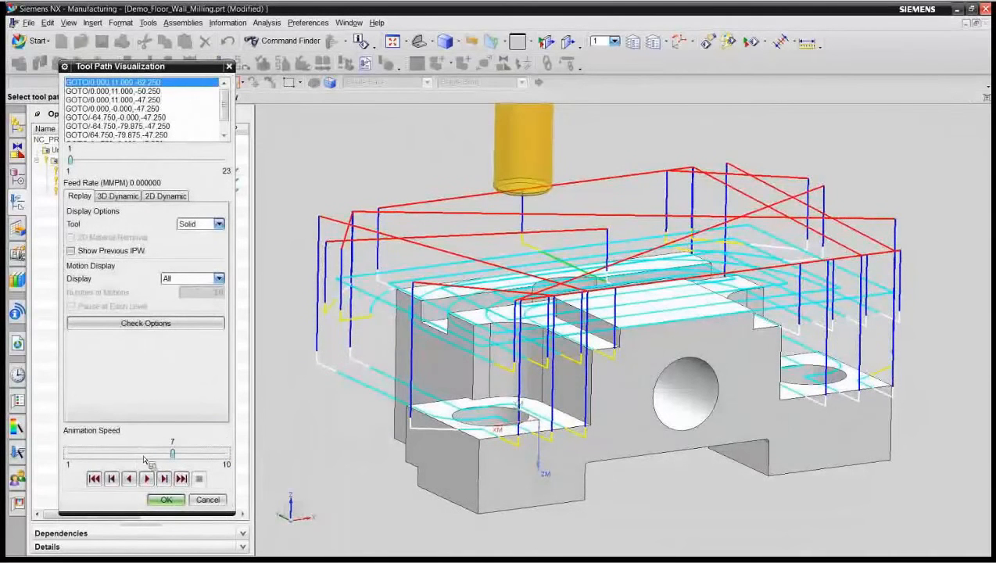
click(139, 452)
click(118, 195)
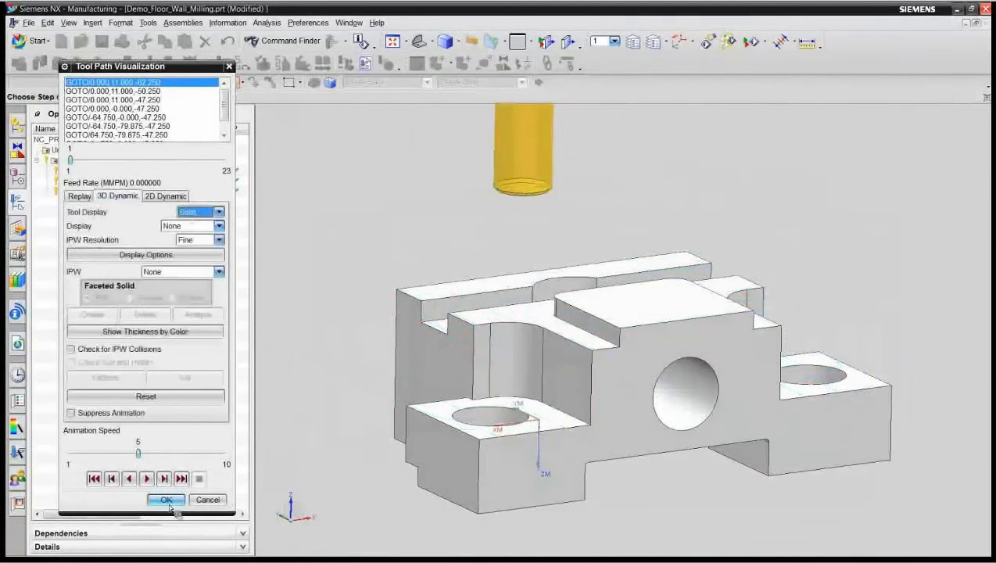
click(147, 478)
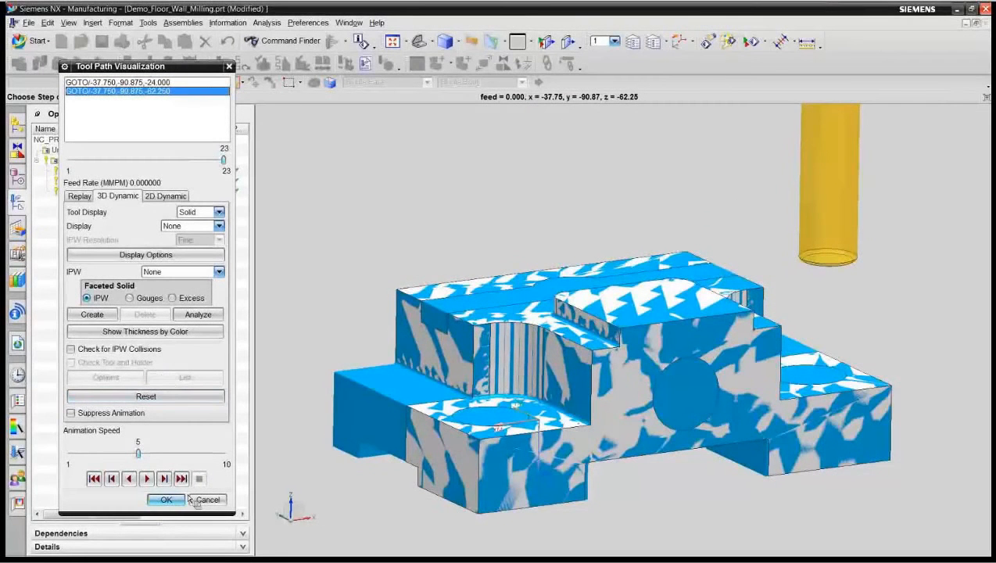
click(165, 501)
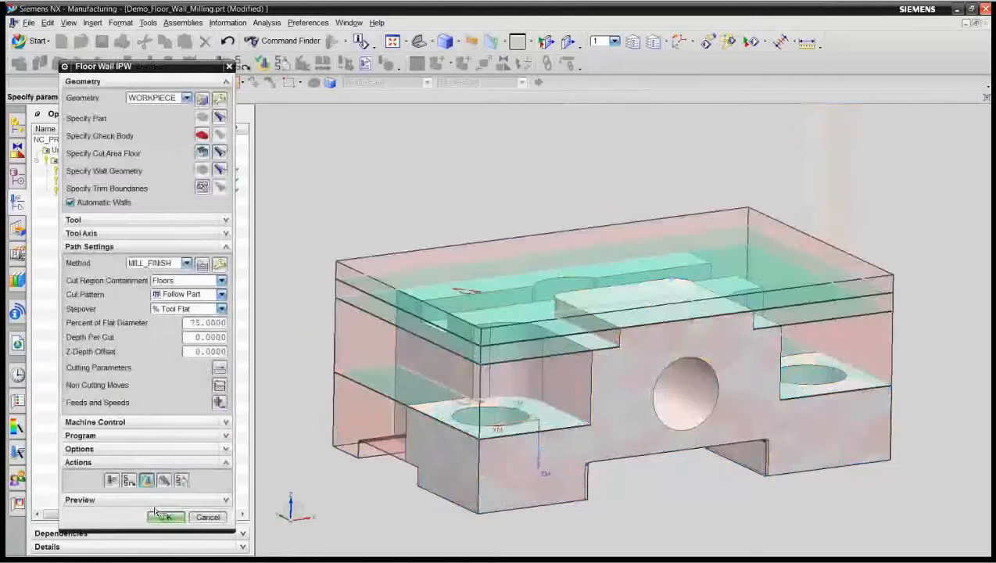
click(154, 513)
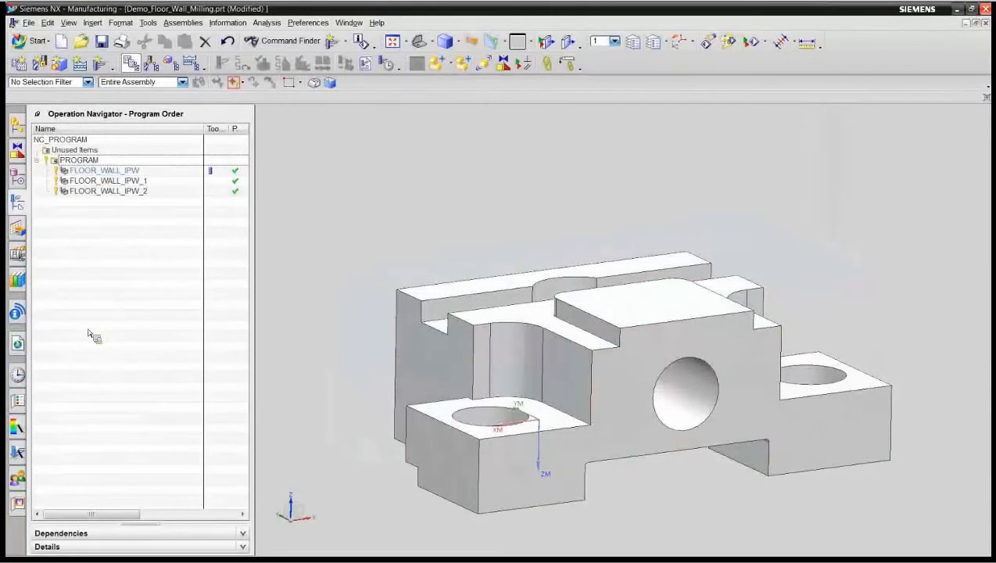
Step: Open the recently used part Demo_New_Complex_Corner and show its operations in program order
click(20, 375)
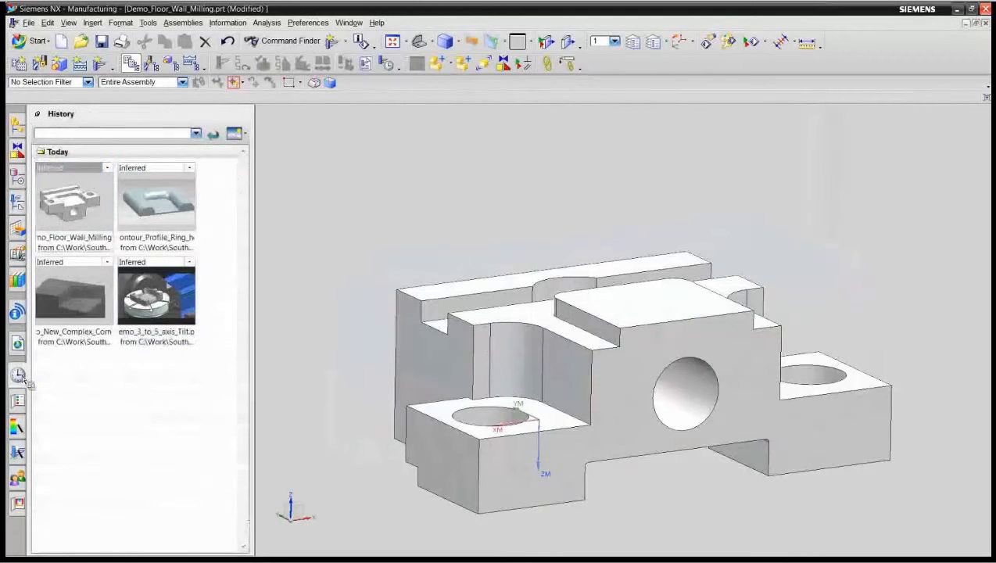
click(72, 336)
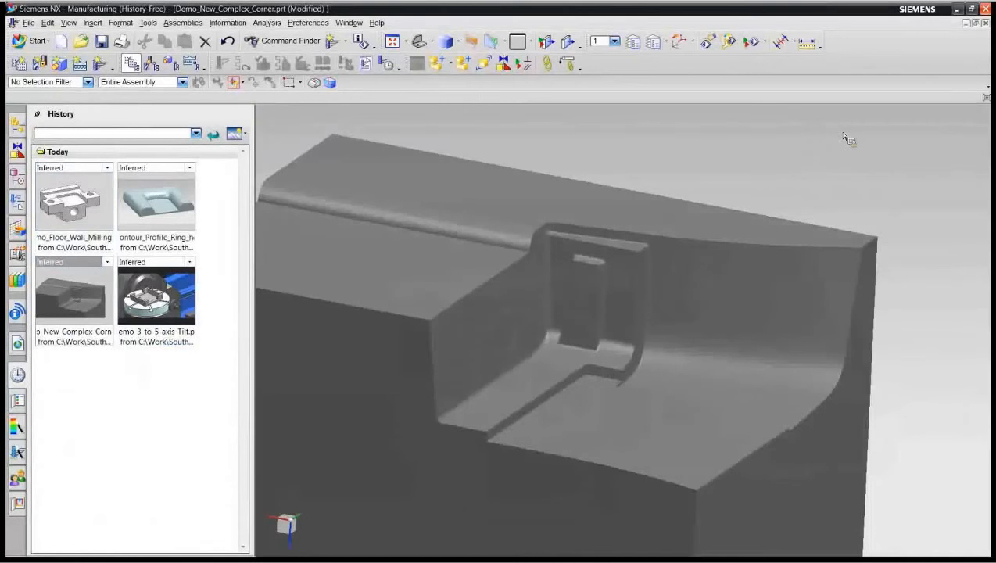
click(17, 201)
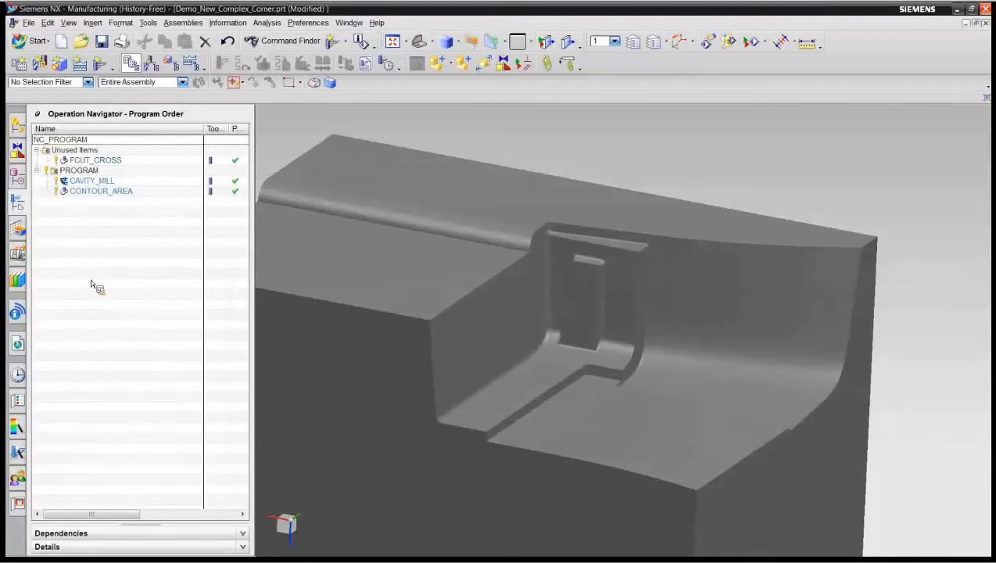
Step: Examine the tool paths of the existing CAVITY_MILL and CONTOUR_AREA operations, and clear the selection
click(94, 181)
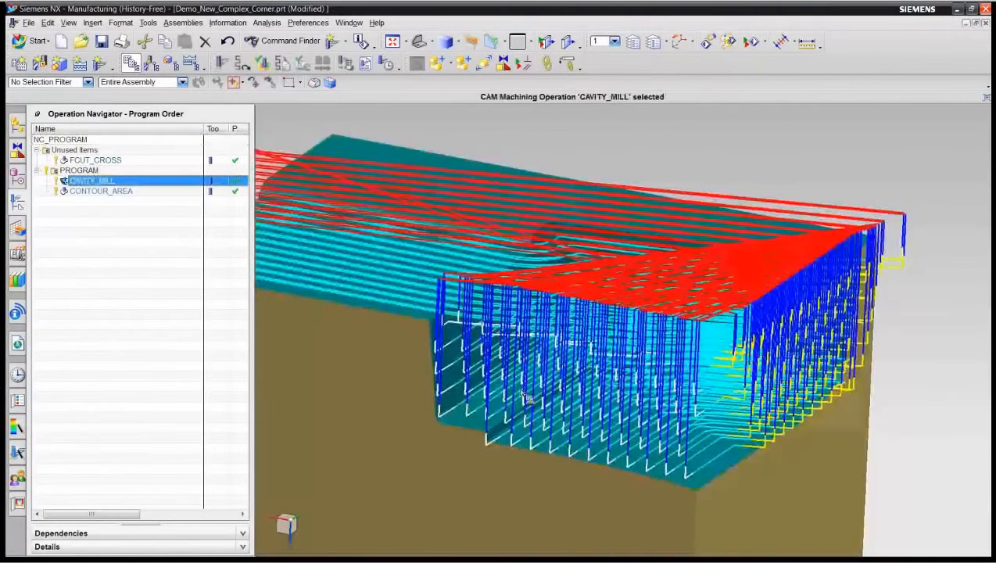
click(95, 192)
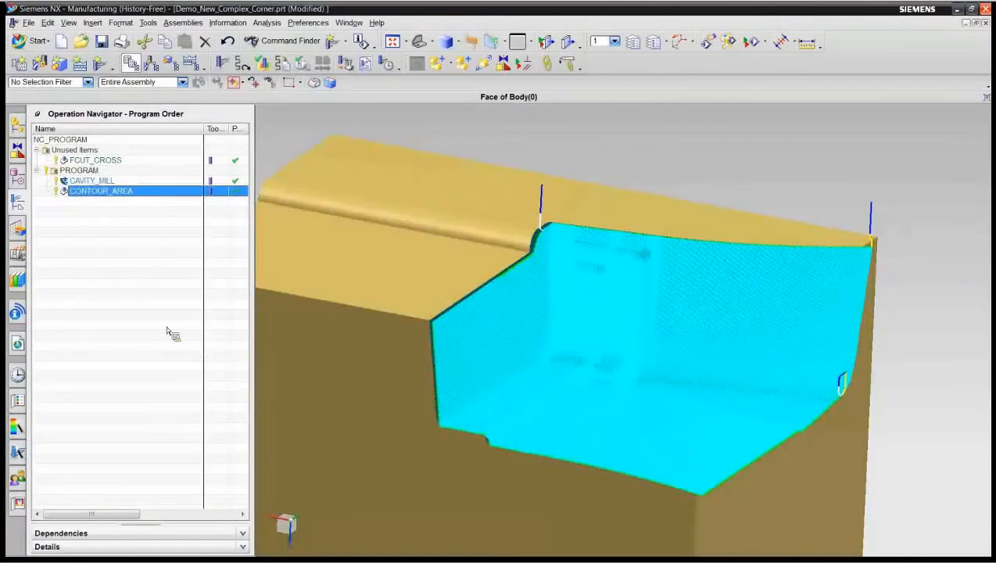
click(90, 213)
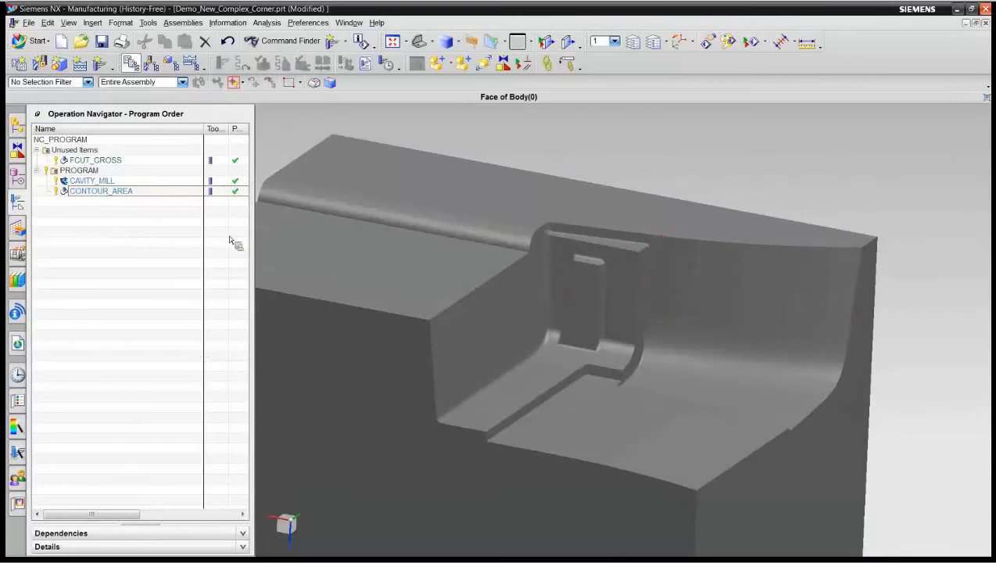
Step: Create a mill_contour Flowcut Reference Tool operation in PROGRAM with tool BALL_2, geometry WORKPIECE and method MILL_FINISH
click(105, 67)
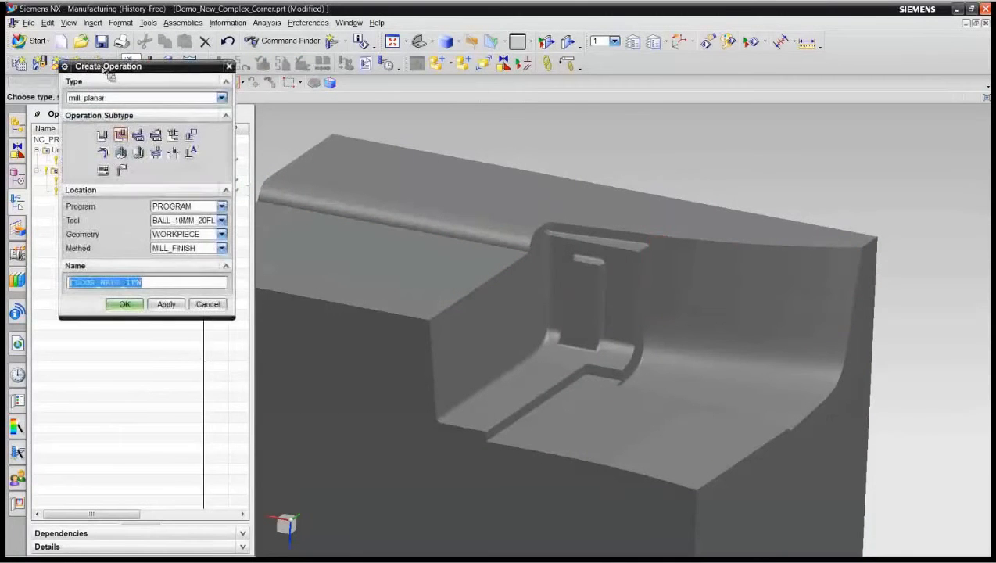
click(221, 98)
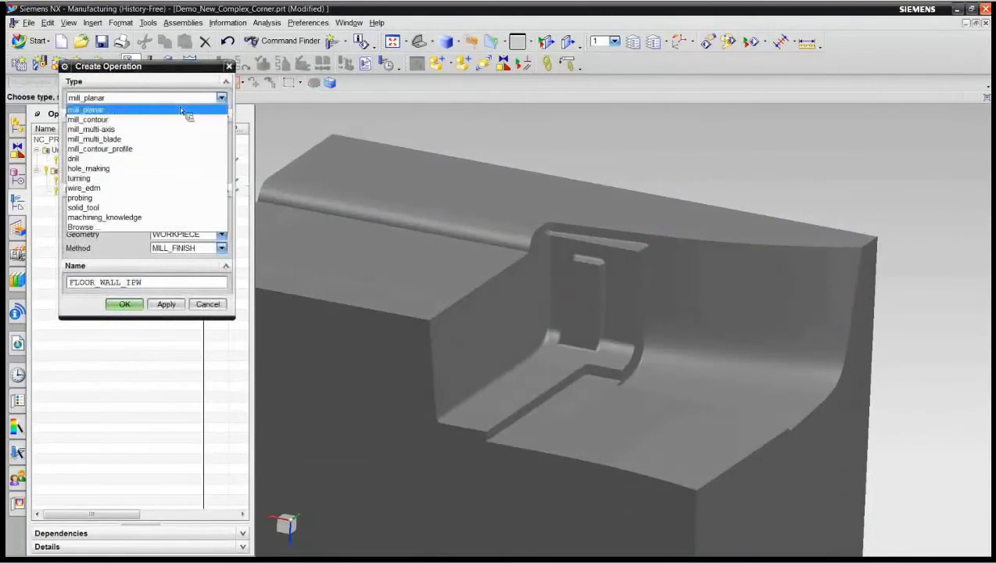
click(160, 120)
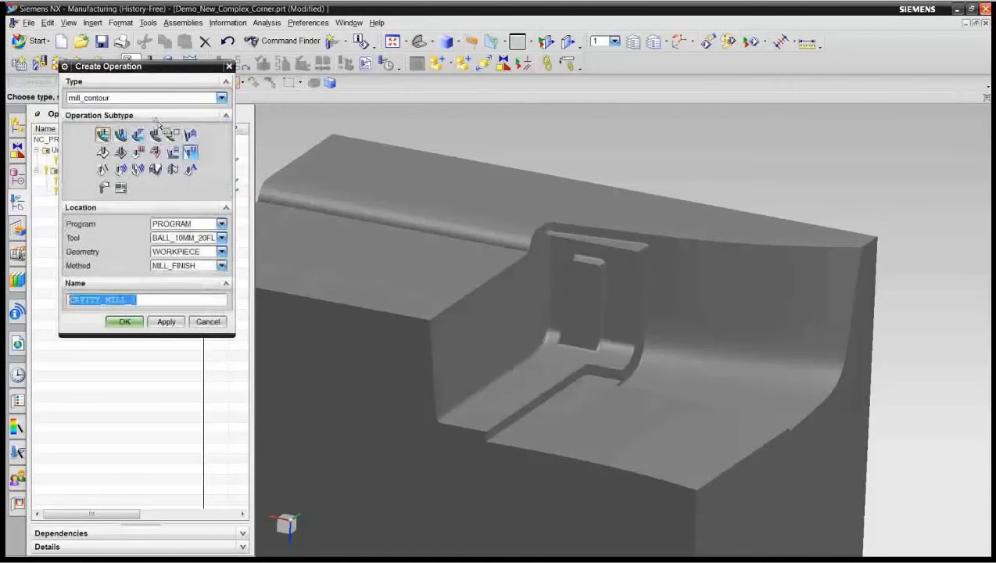
click(138, 170)
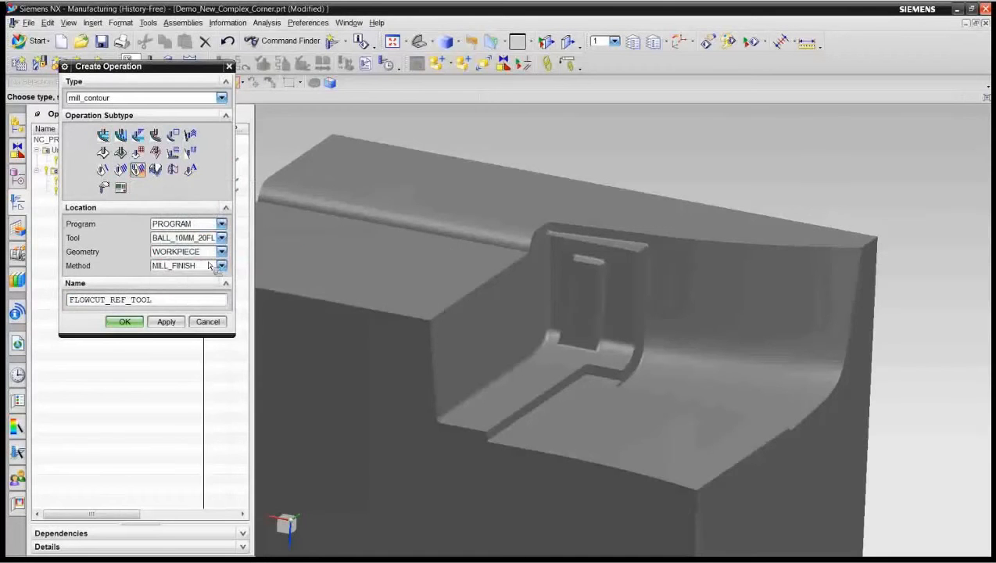
click(222, 237)
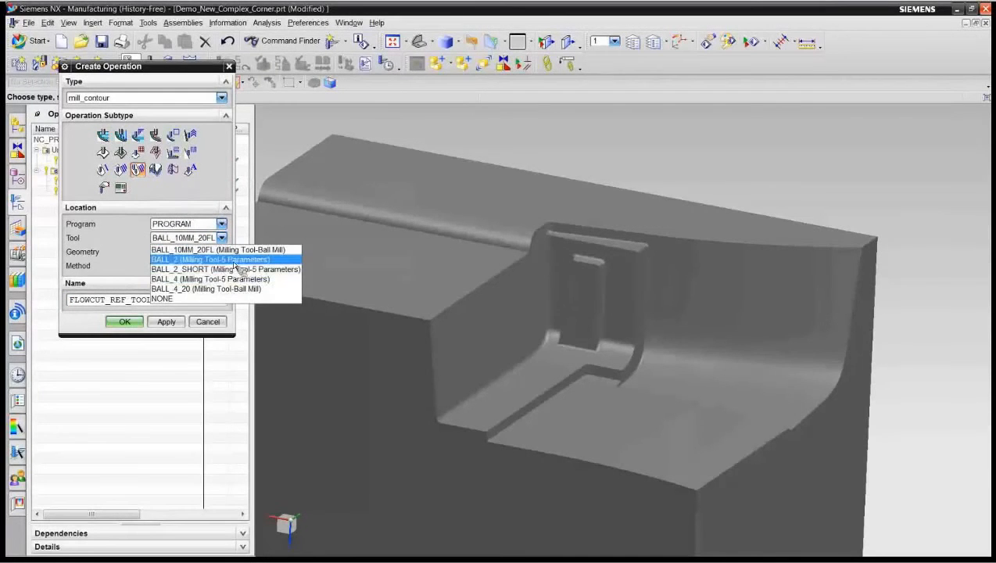
click(223, 258)
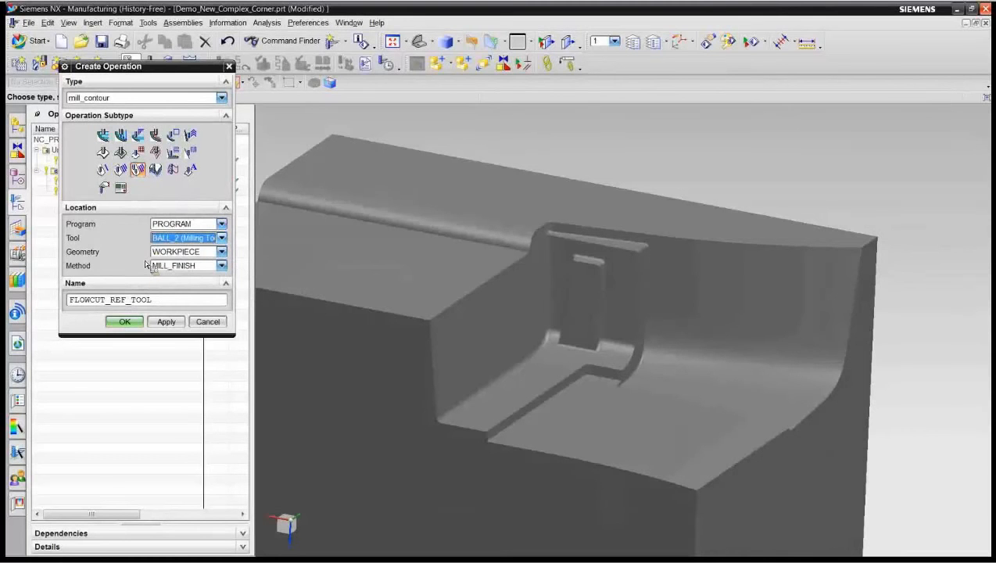
click(129, 322)
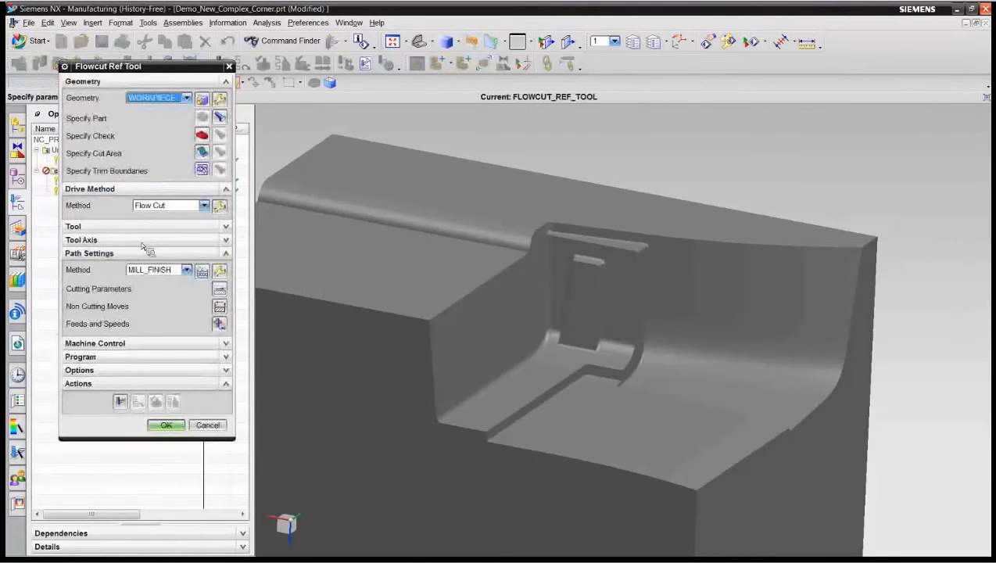
Step: Specify all faces of the recessed corner region and its adjoining top surface as the operation's cut area
click(205, 153)
drag(941, 182, 406, 517)
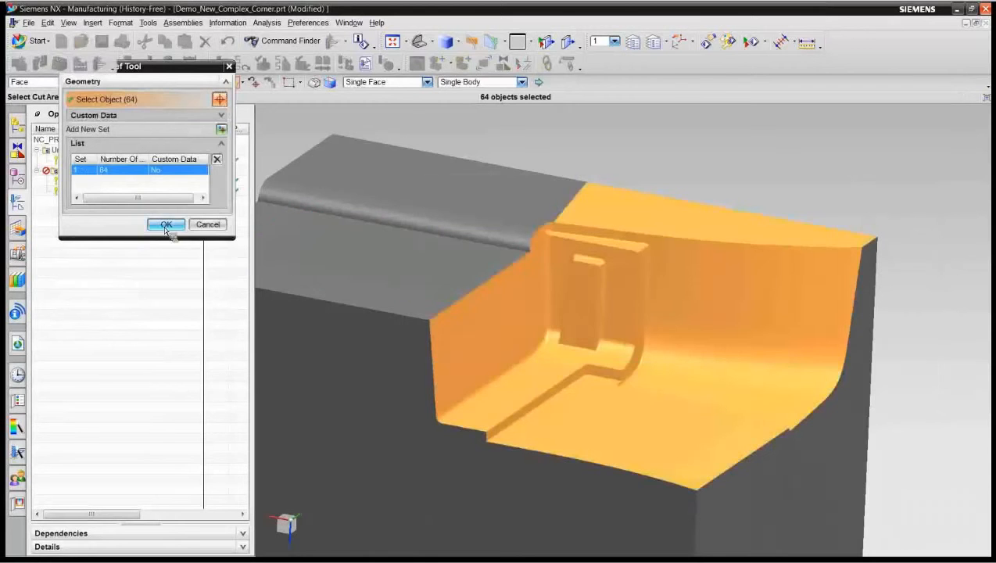
click(165, 224)
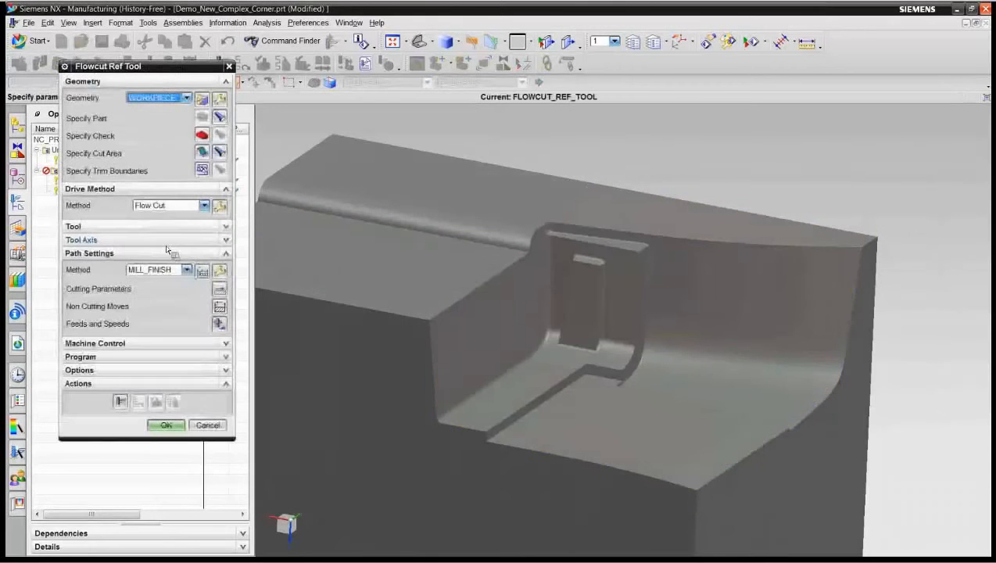
Step: In the Flow Cut drive settings, set the hookup distance to 2 mm and the Zlevel depth per cut to 0.3
click(219, 206)
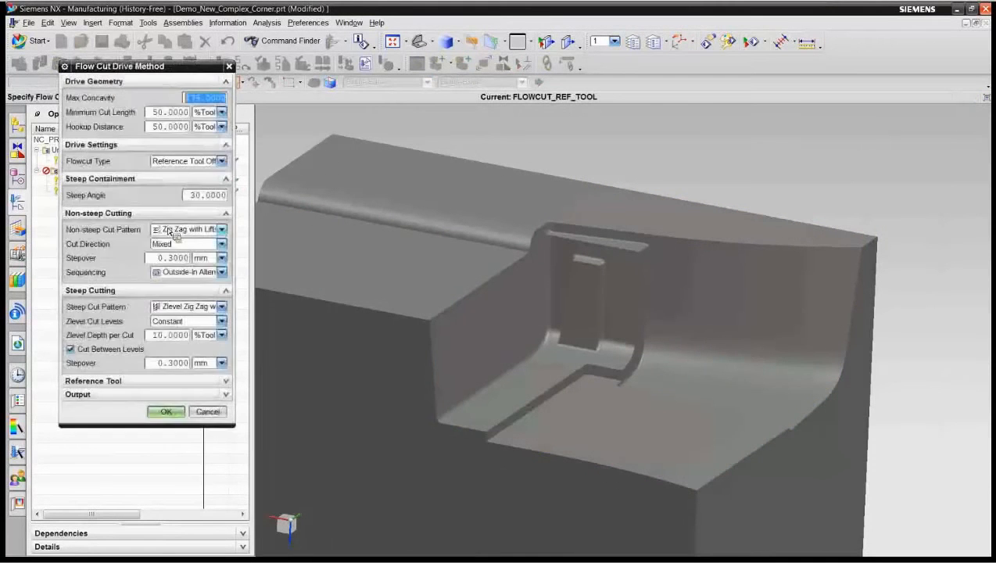
double_click(170, 127)
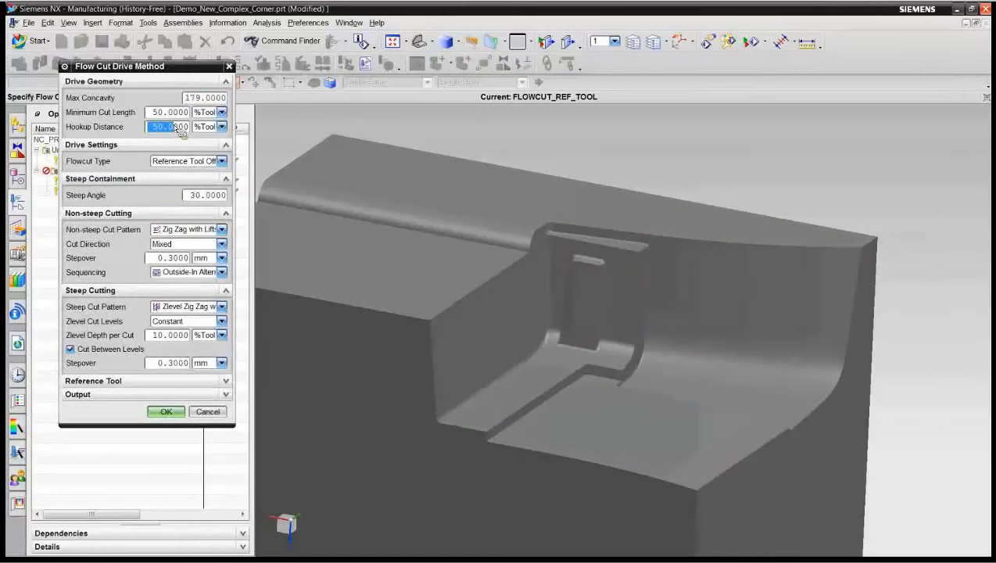
text(2)
click(221, 127)
click(205, 141)
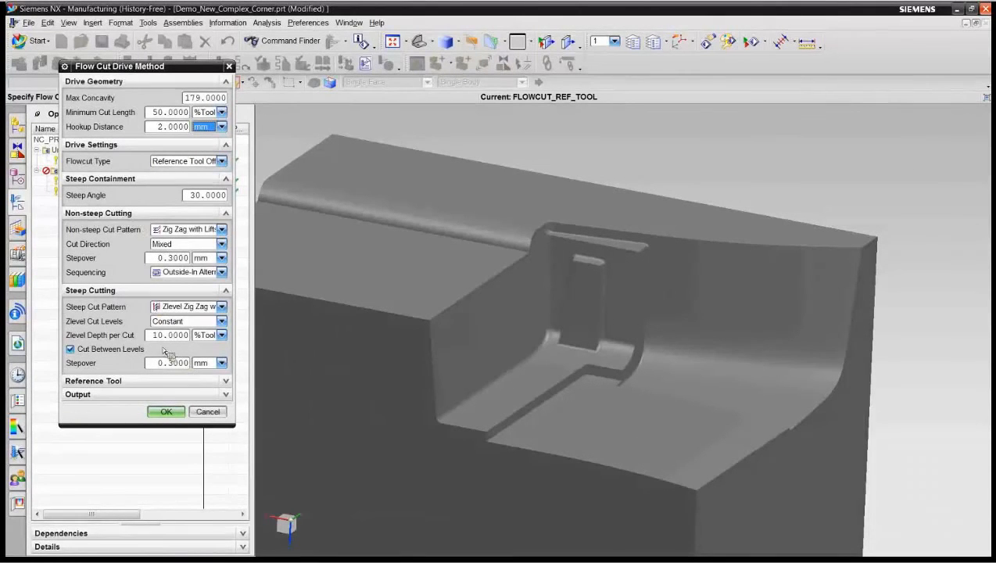
drag(149, 336, 187, 337)
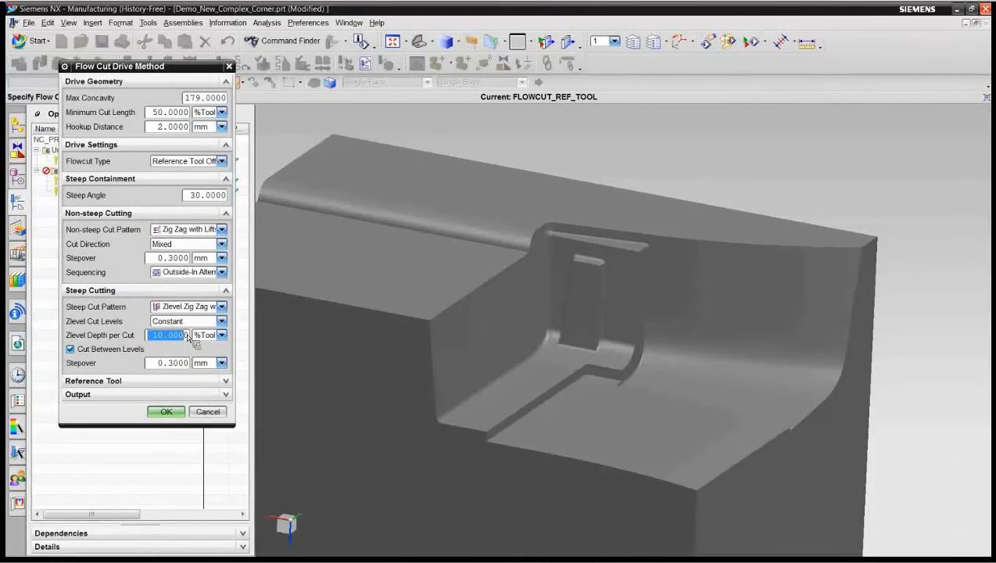
text(0.3)
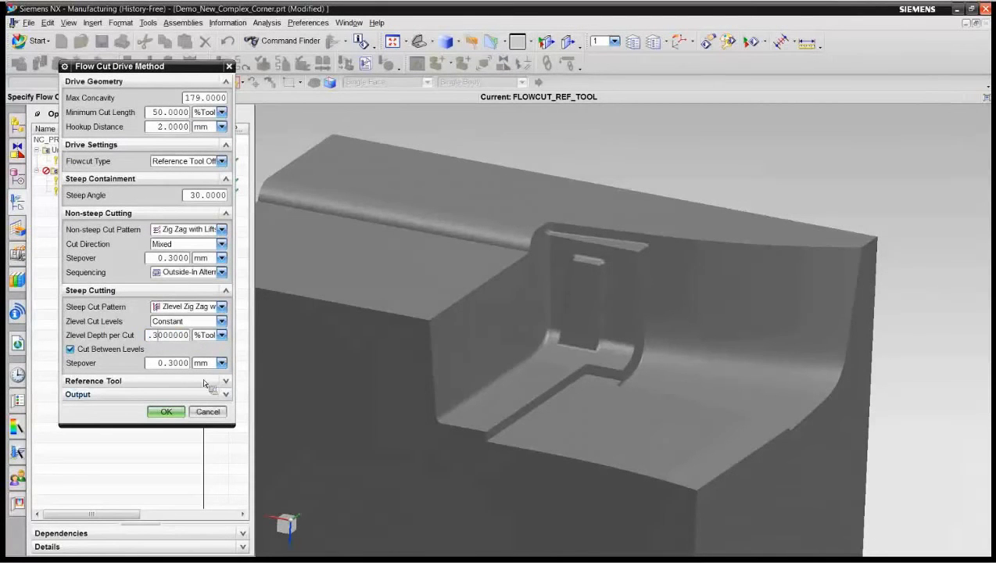
Step: Set BALL_4_20 as the reference tool, accept the drive settings, and try to generate the flowcut tool path
click(209, 382)
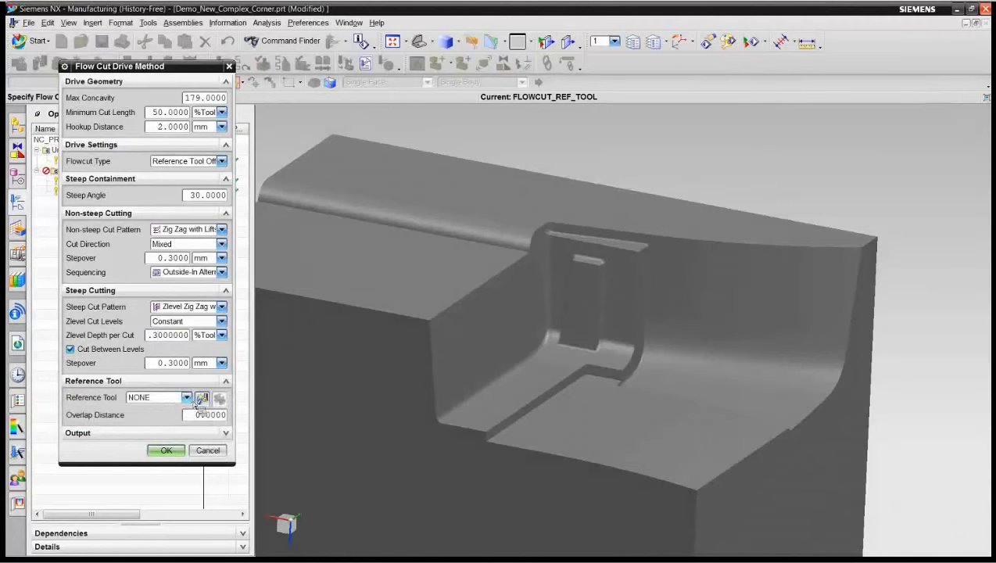
click(186, 397)
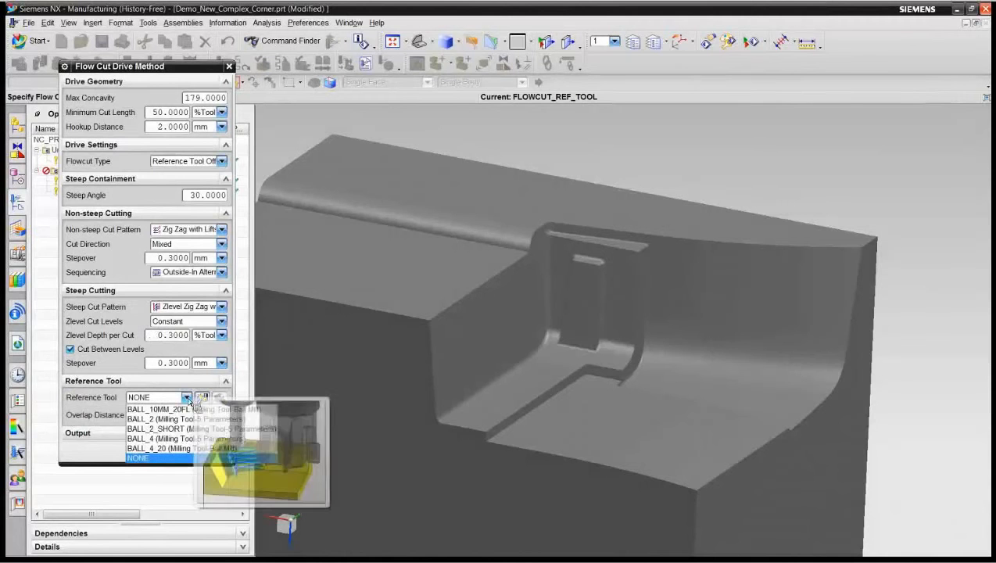
click(189, 450)
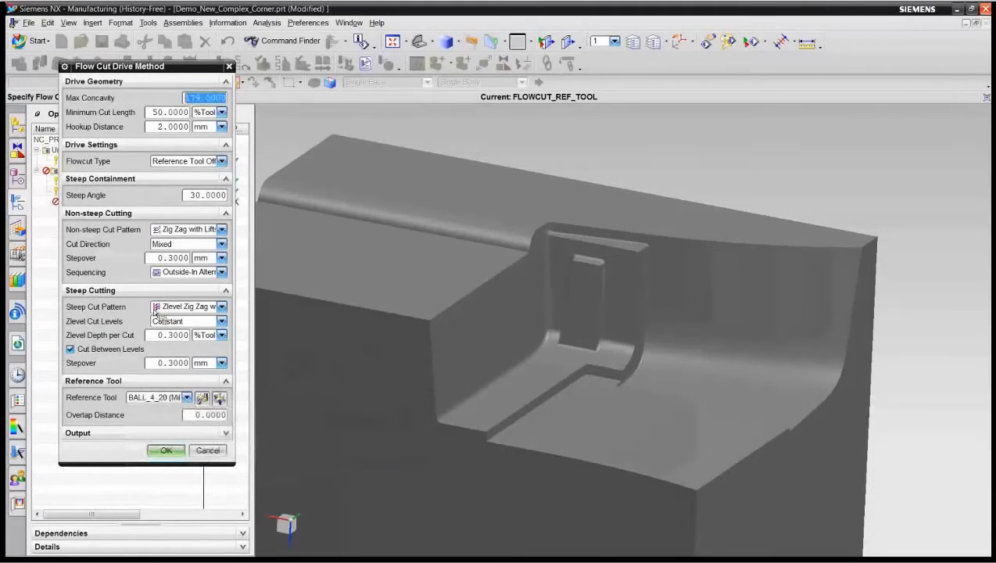
click(164, 451)
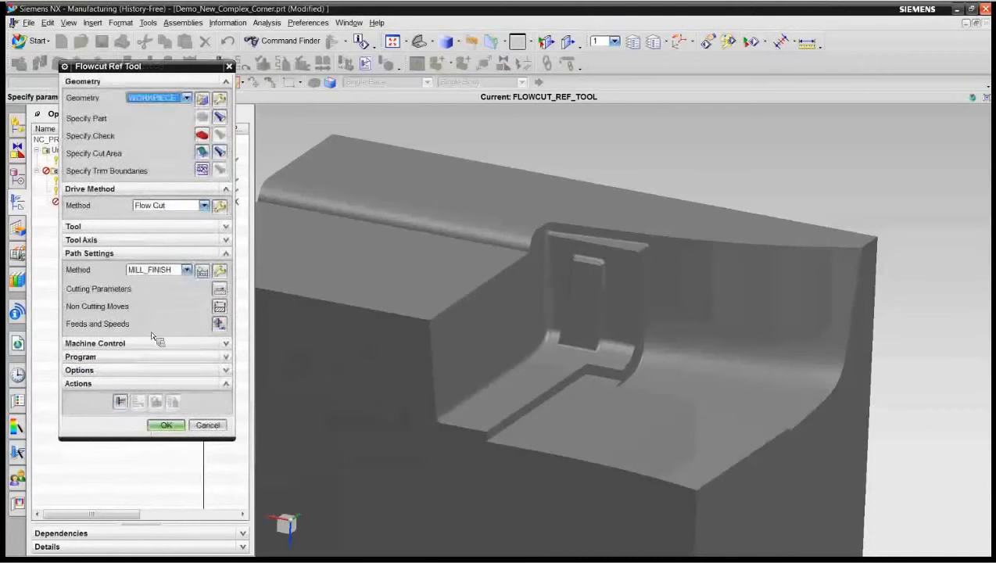
click(120, 401)
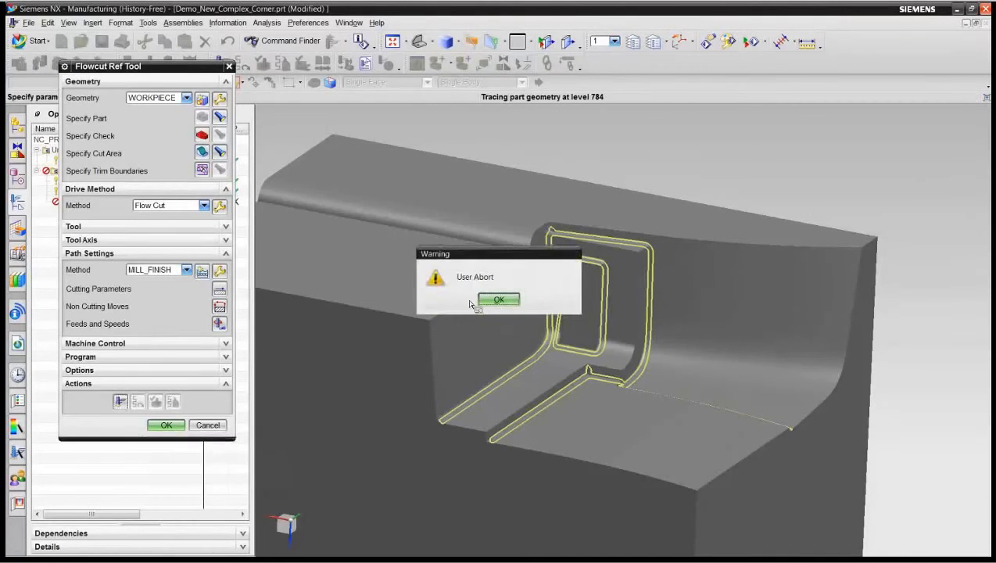
click(491, 299)
Step: Change the Flow Cut drive's Zlevel depth per cut unit from tool percentage to mm and generate the flowcut tool path
click(219, 208)
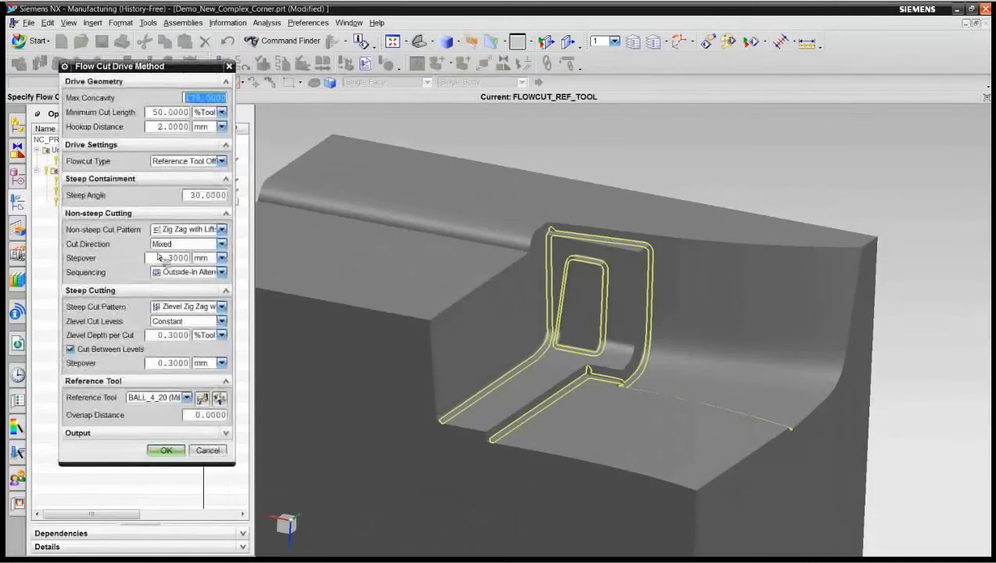
drag(168, 363, 179, 362)
click(174, 336)
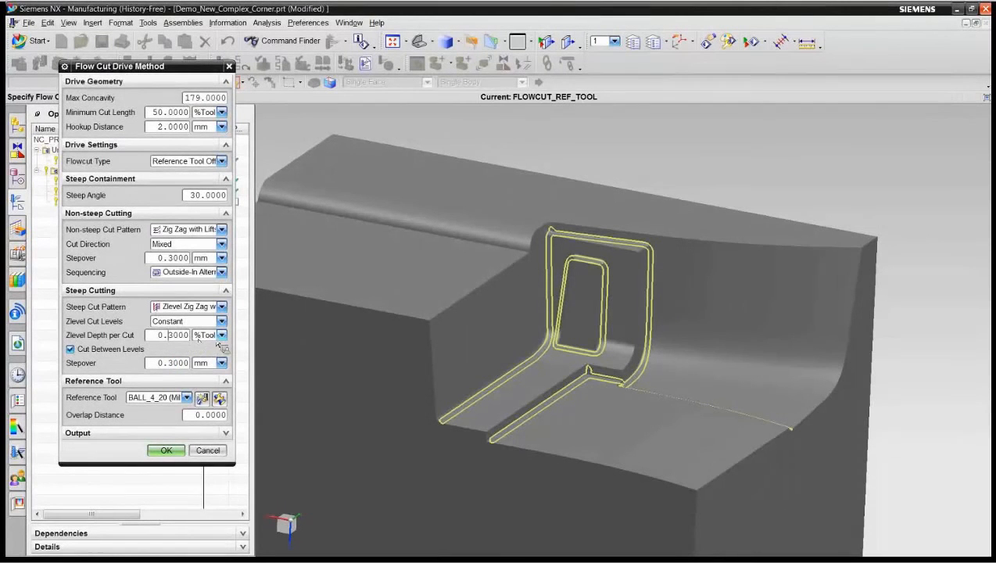
click(225, 336)
click(211, 364)
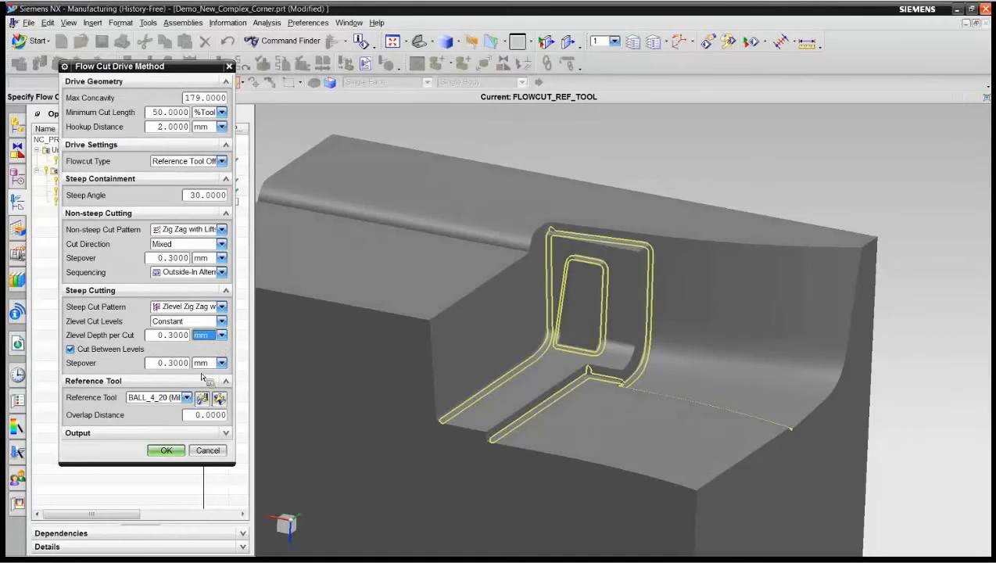
click(166, 451)
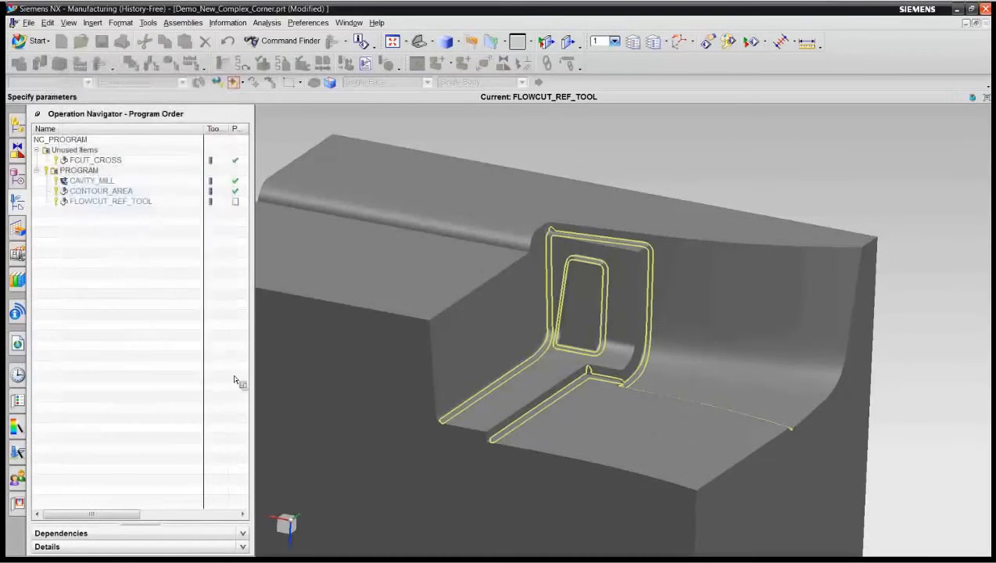
click(155, 401)
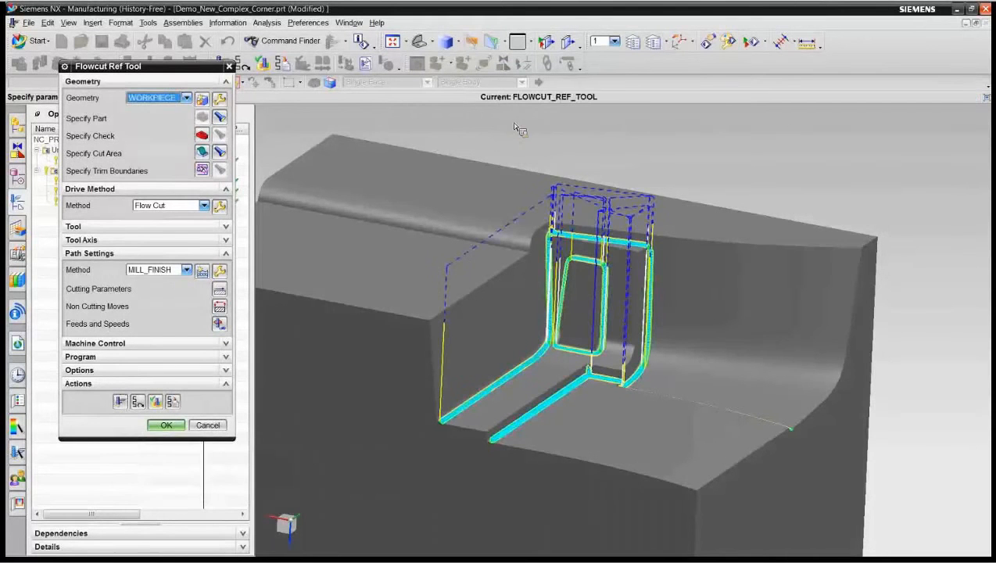
Step: Inspect the flowcut tool path in the corners, replay it at animation speed 2, and accept the operation
scroll(700, 133, up, 10)
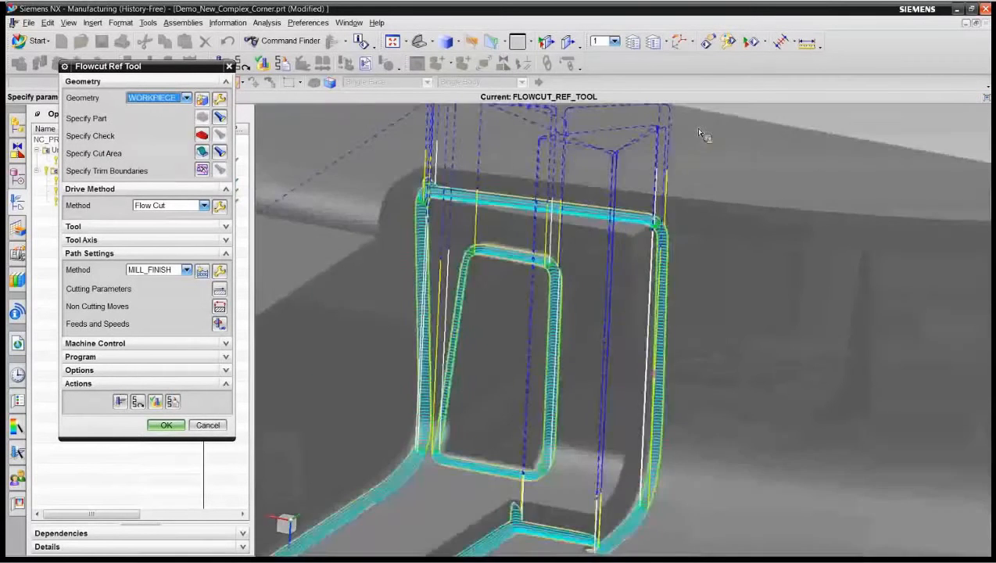
scroll(701, 134, up, 2)
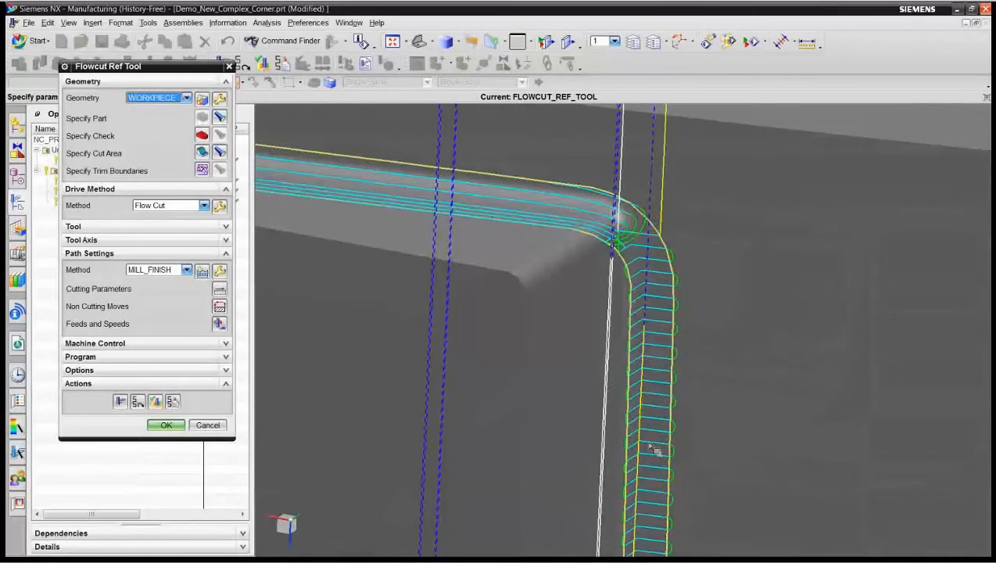
scroll(621, 310, down, 3)
scroll(567, 212, down, 6)
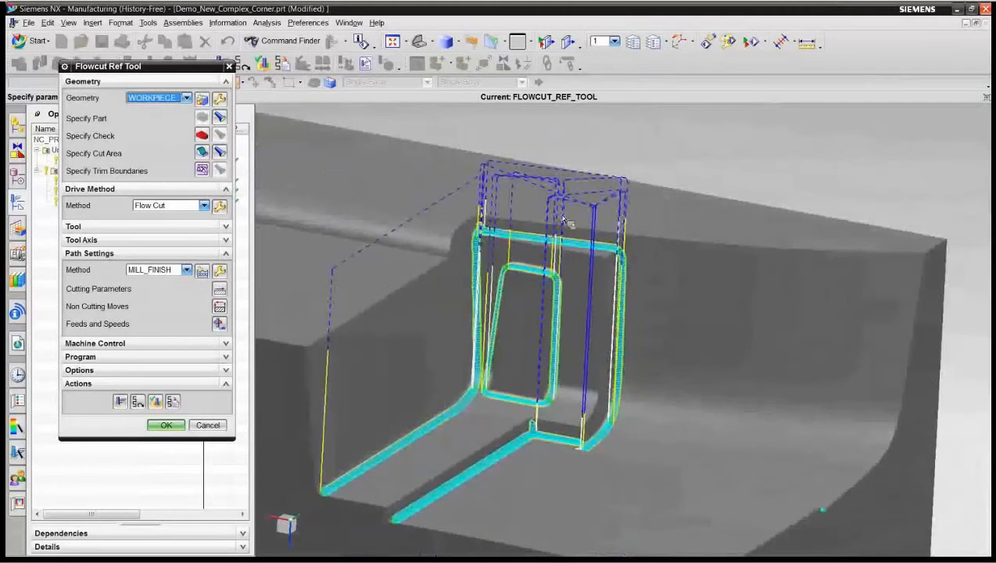
click(120, 401)
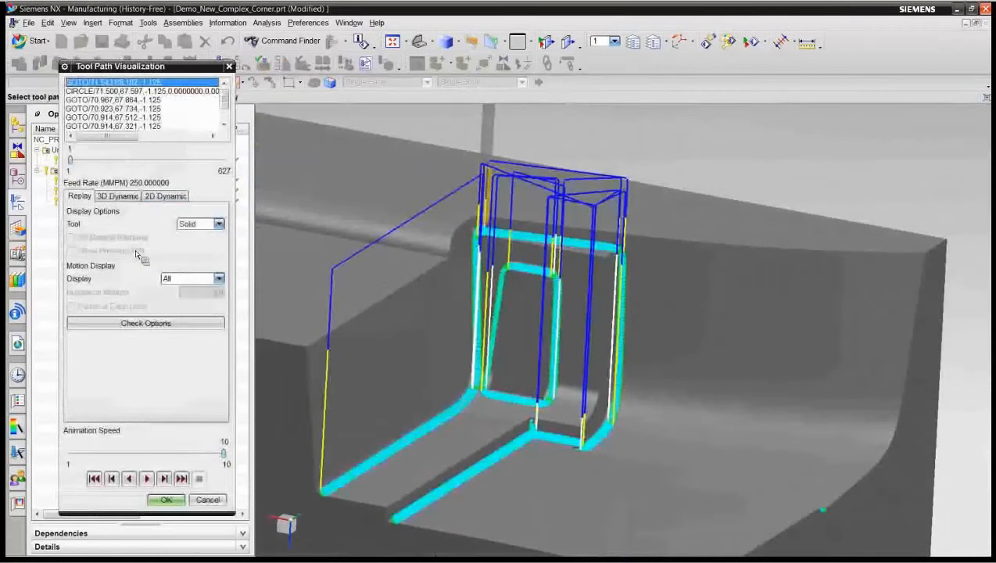
drag(224, 453, 88, 453)
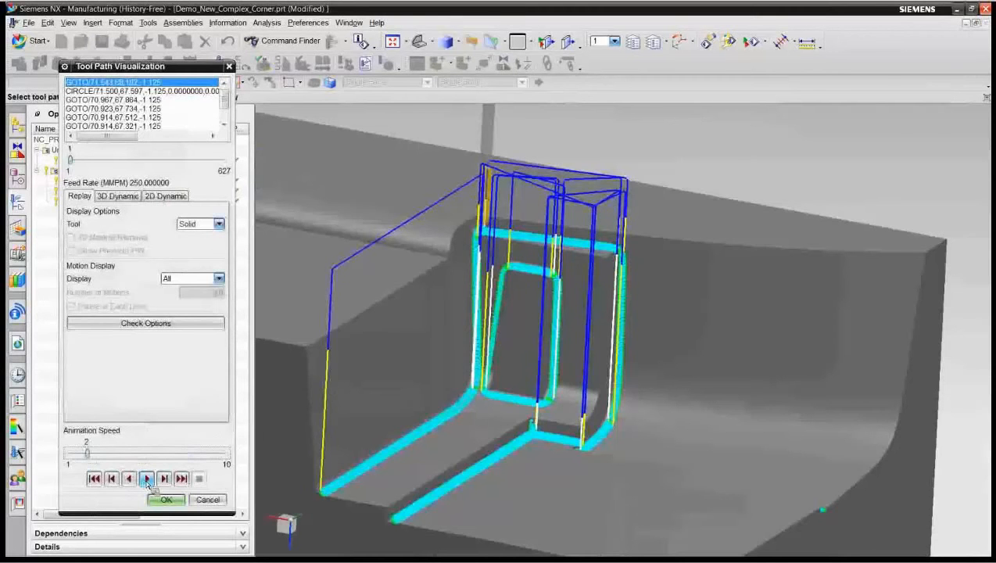
click(150, 482)
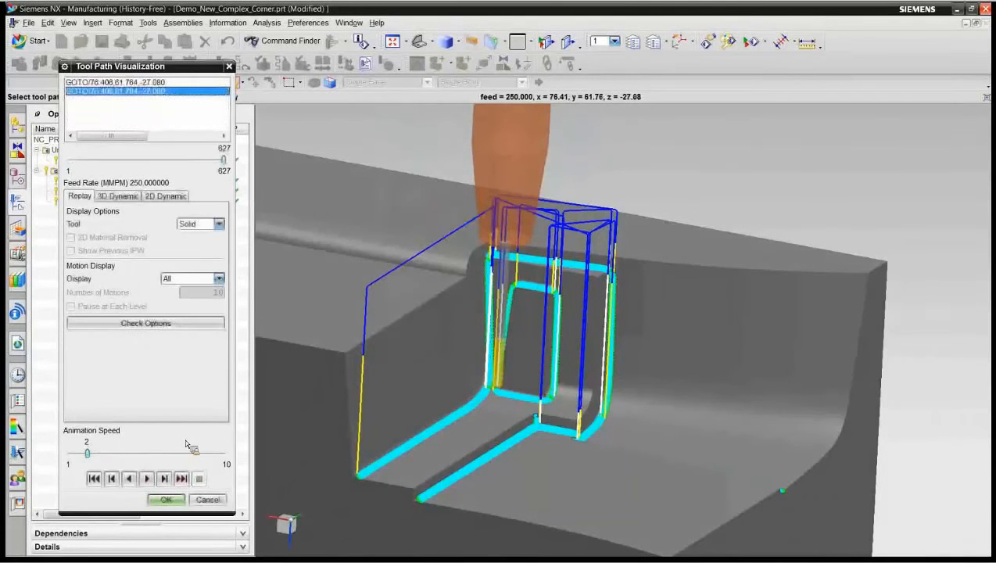
click(181, 497)
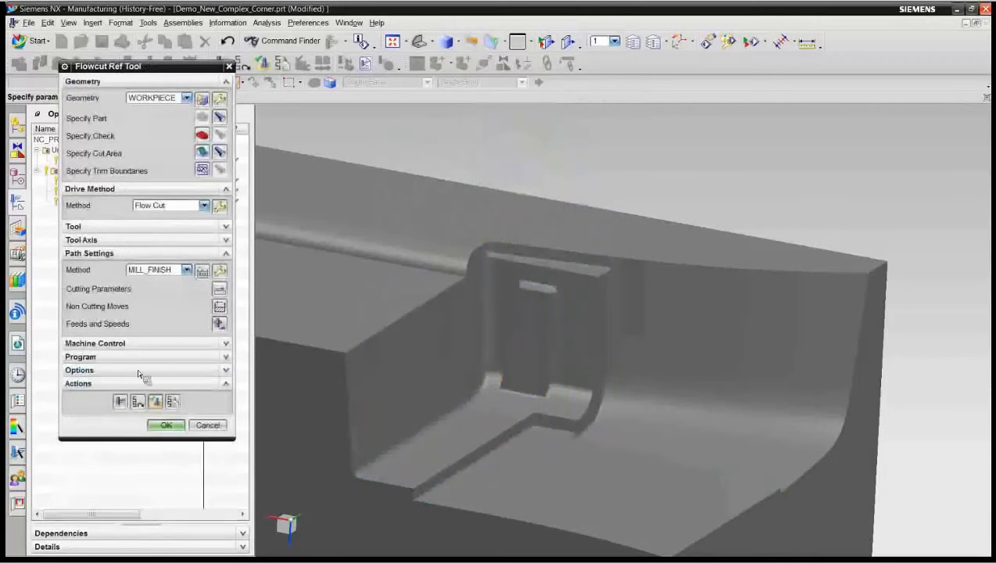
click(165, 424)
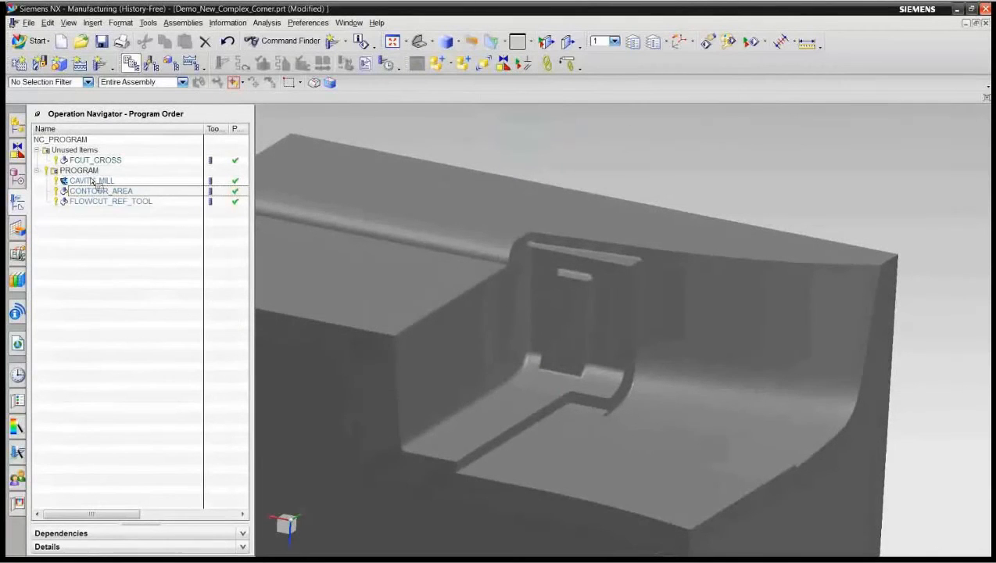
Step: Show the 3D in-process workpiece of the FLOWCUT_REF_TOOL operation and clear it from the display
click(109, 200)
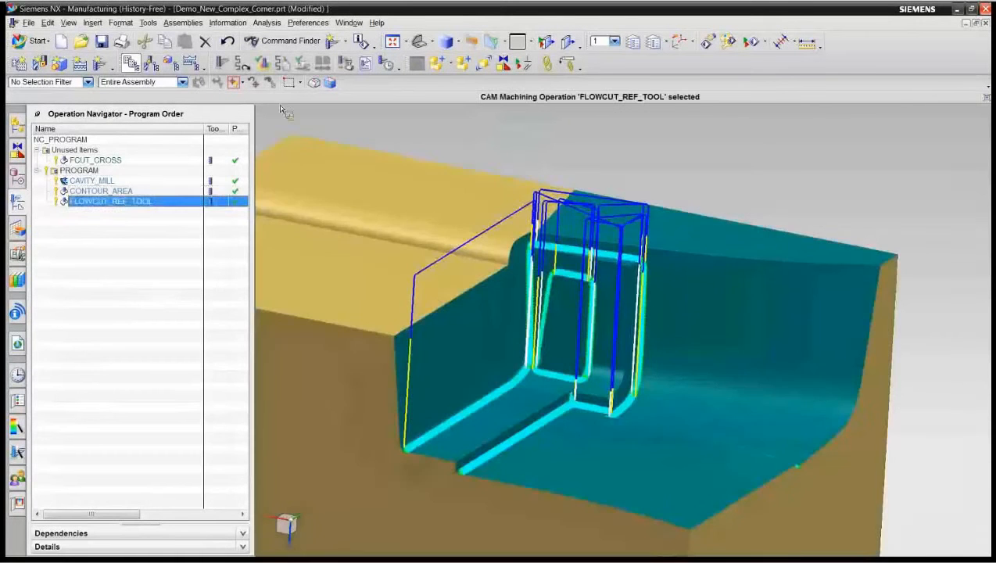
right_click(128, 202)
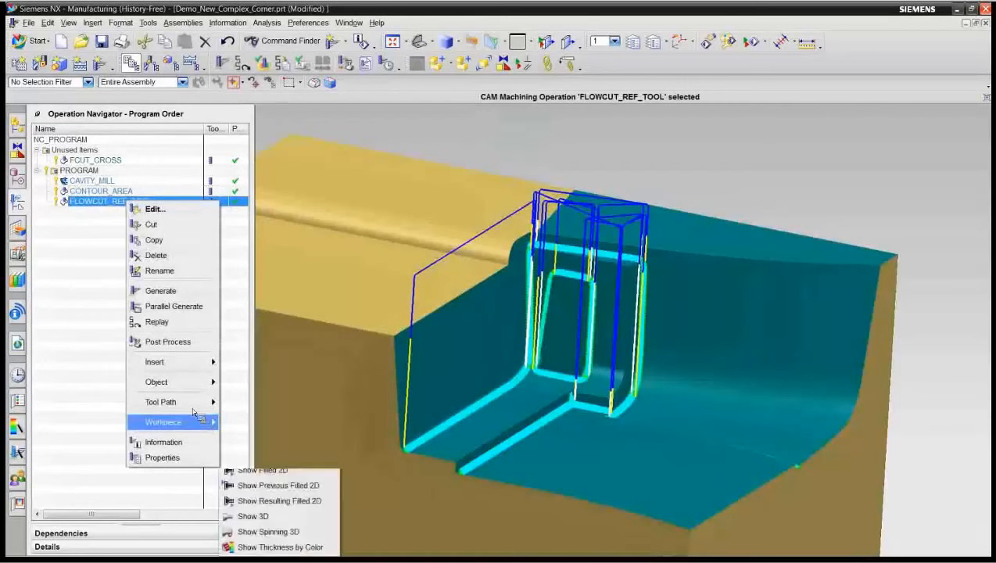
click(271, 520)
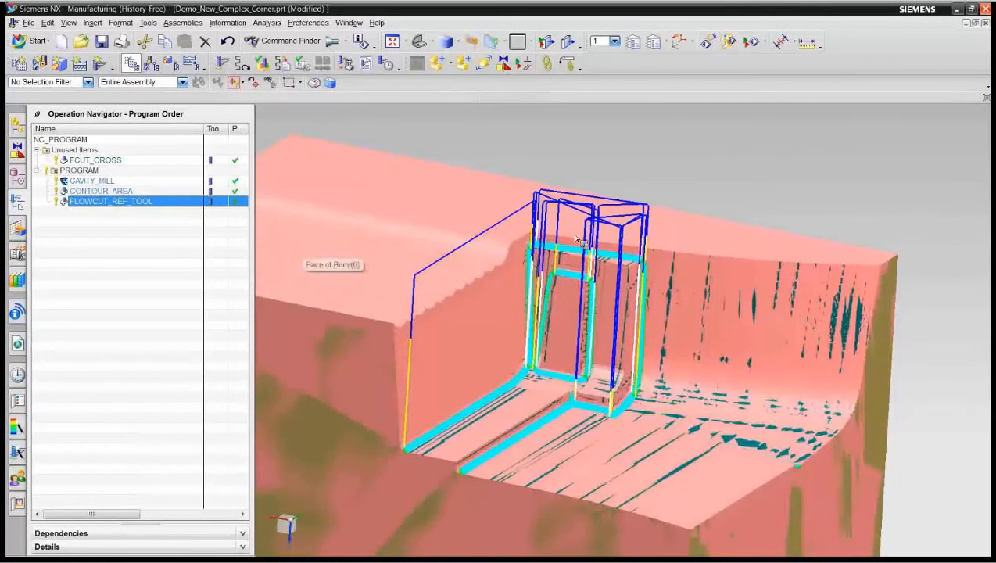
right_click(767, 186)
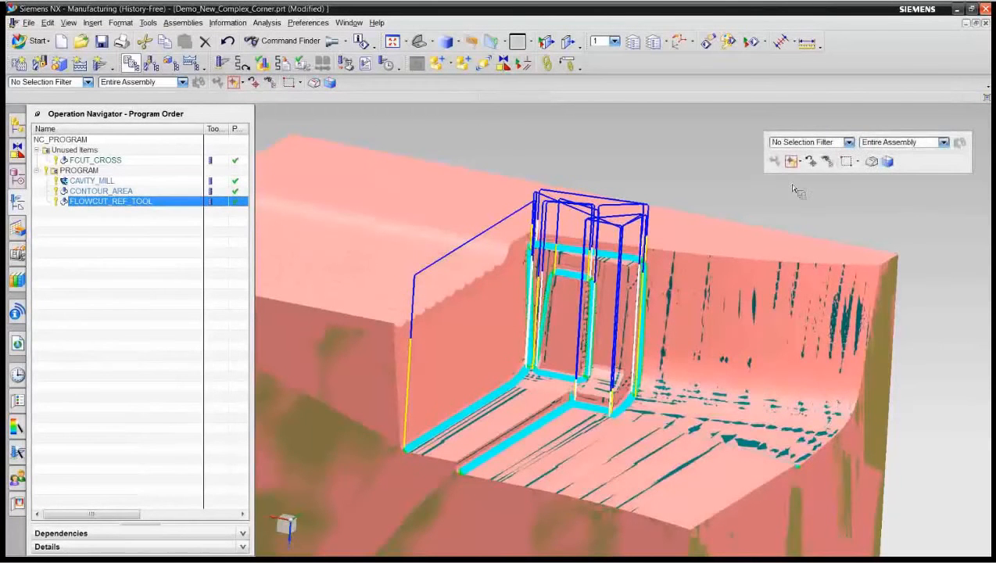
click(822, 187)
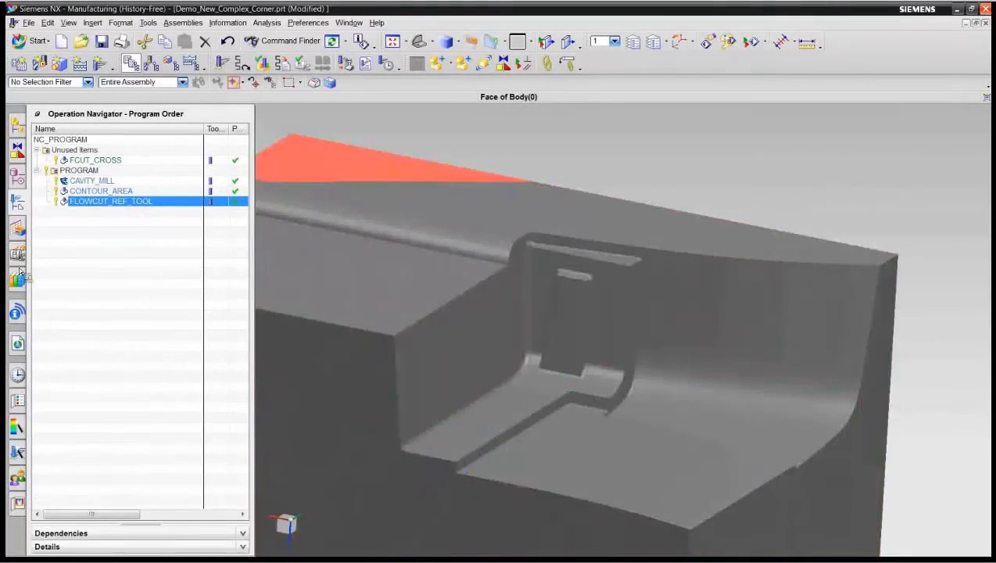
click(113, 270)
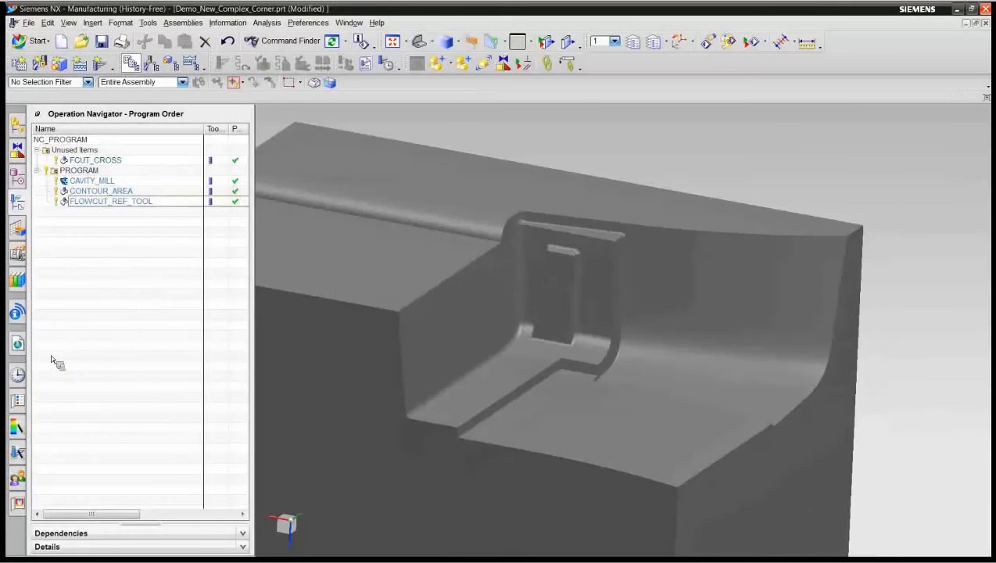
Step: Switch to the Demo_Contour_Profile_Ring_height part and delete the existing CONTOUR_PROFILE operation from PROGRAM
click(19, 376)
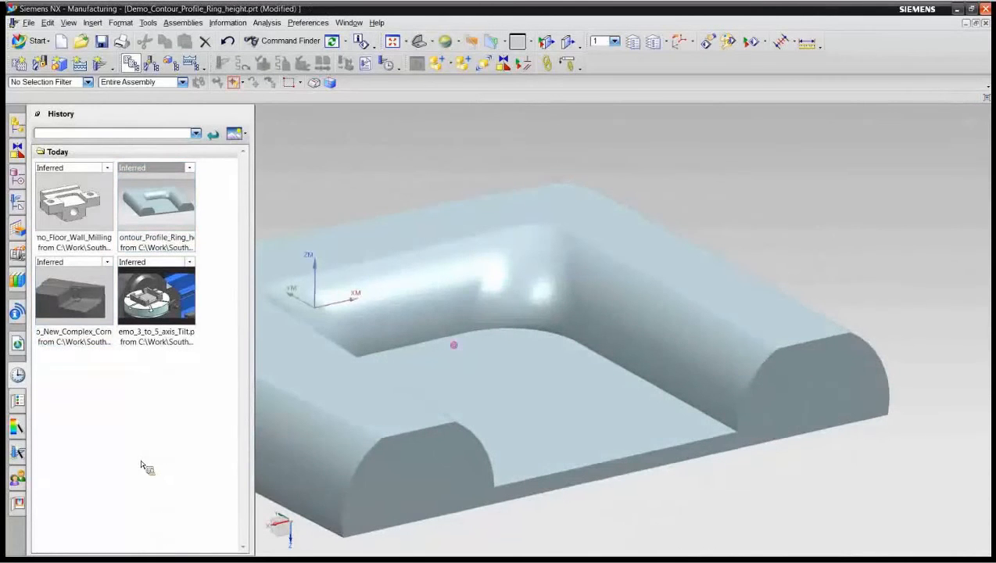
click(19, 203)
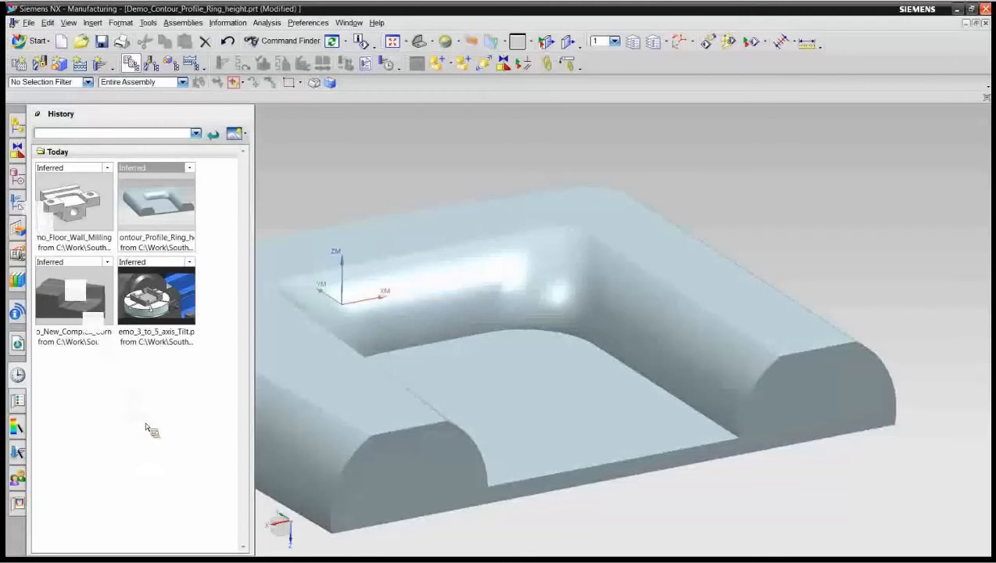
right_click(117, 251)
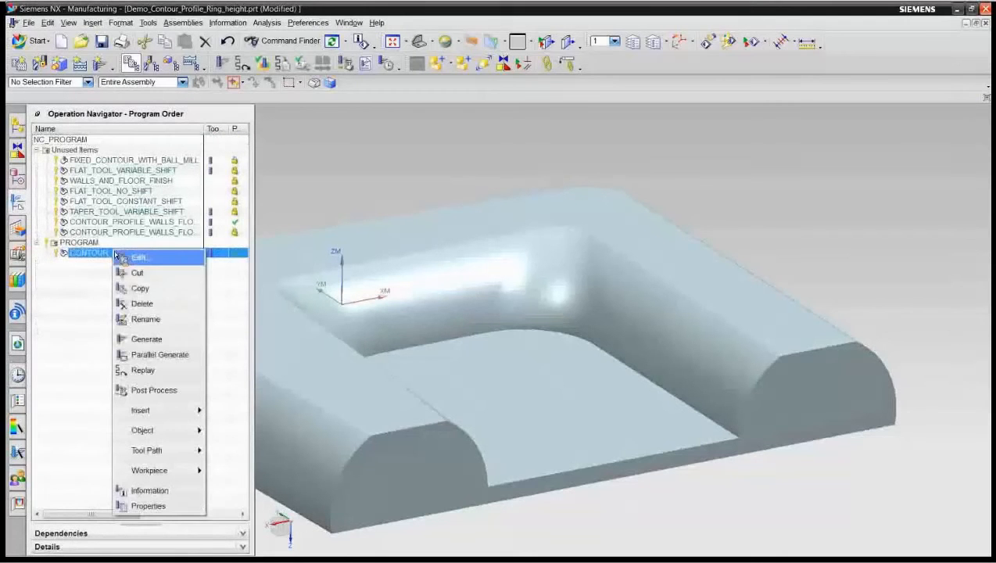
click(142, 303)
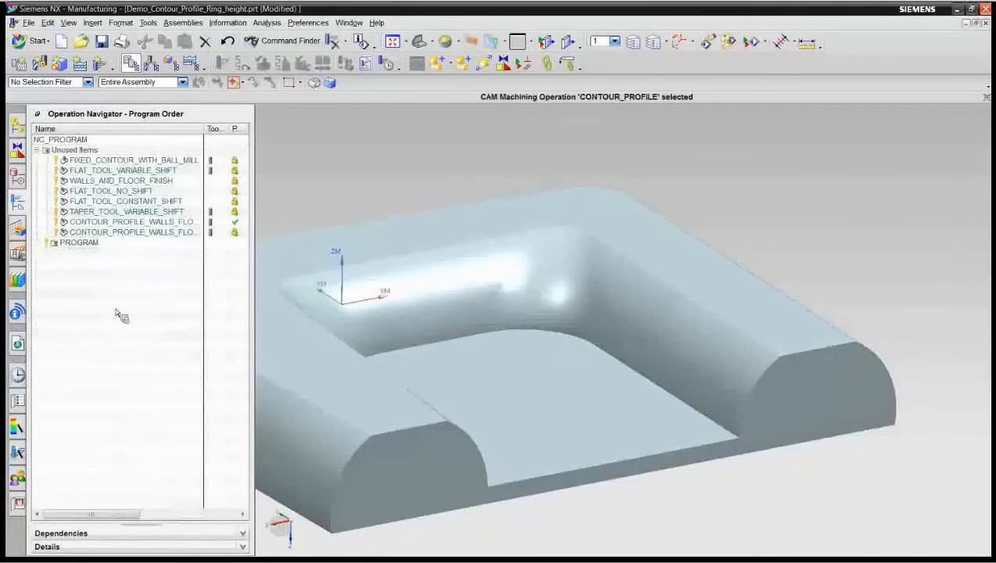
Step: Create a mill_contour_profile Contour Profile operation in PROGRAM with tool MILL, geometry WALLS_AND_FLOOR_FINISH and method MILL_FINISH, and accept its default settings
click(99, 62)
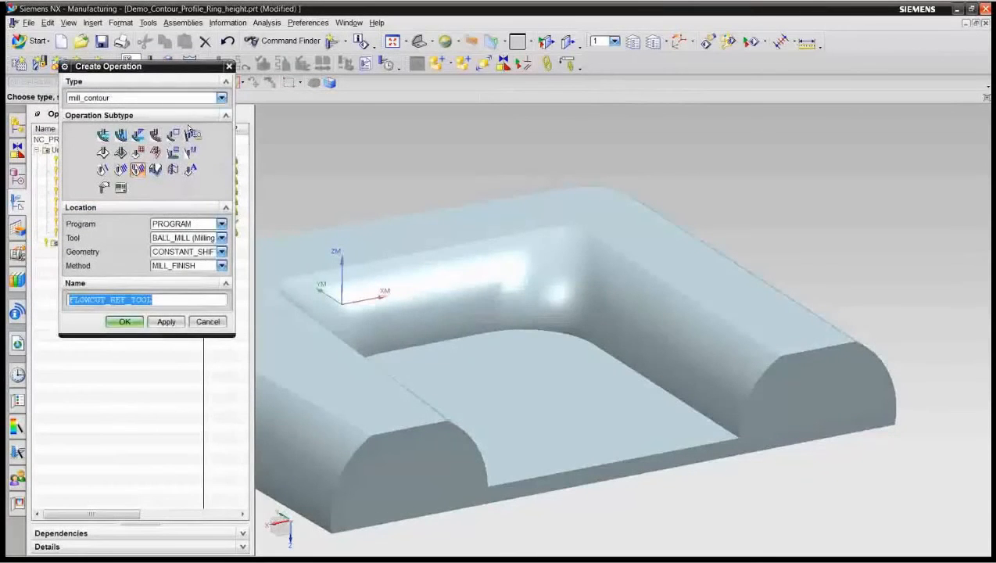
click(222, 97)
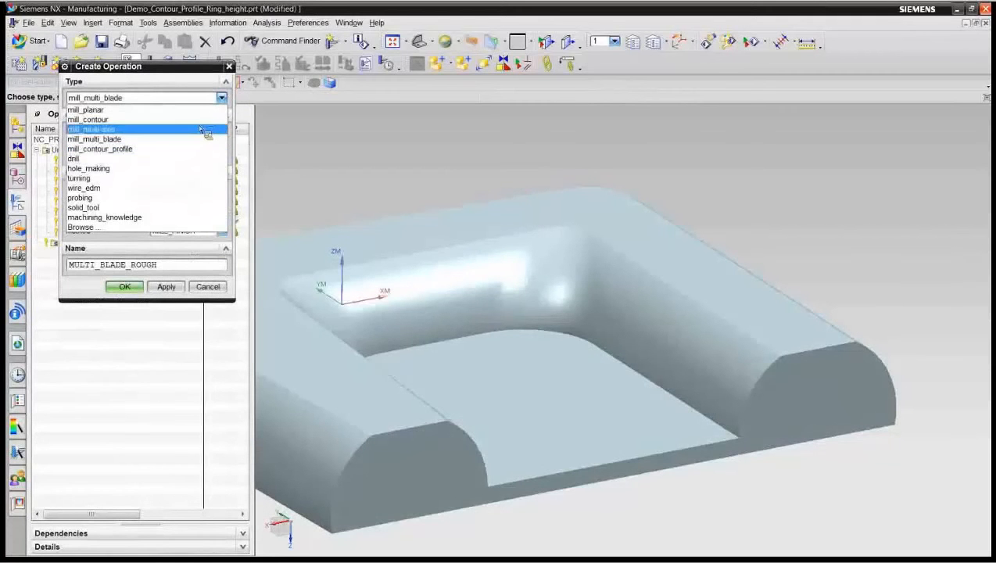
click(175, 148)
click(139, 136)
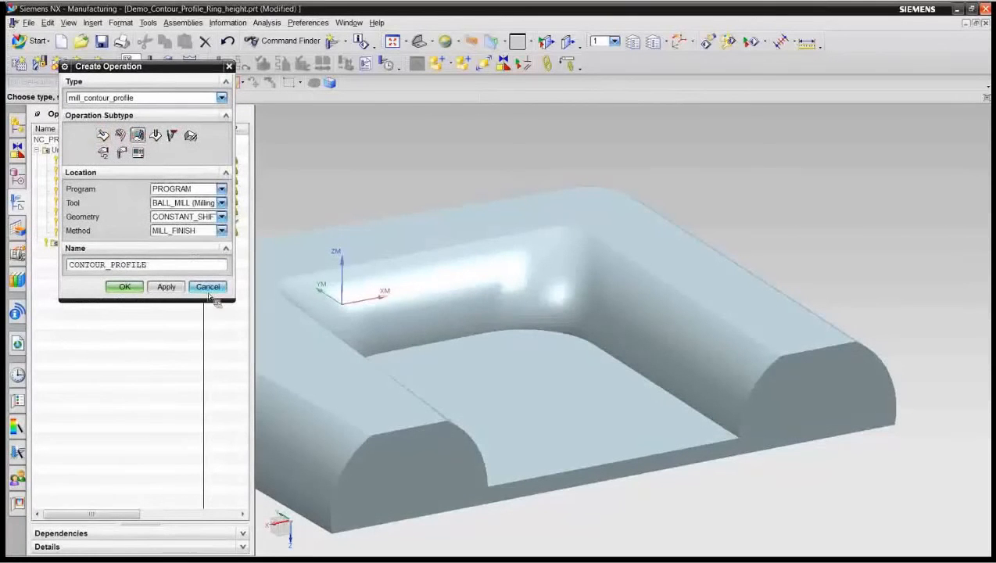
click(222, 203)
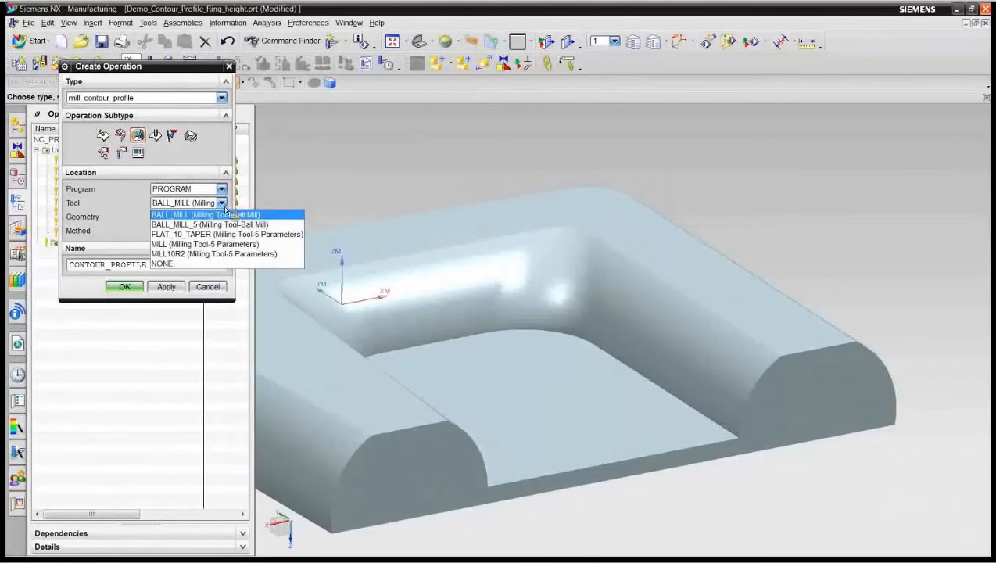
click(216, 244)
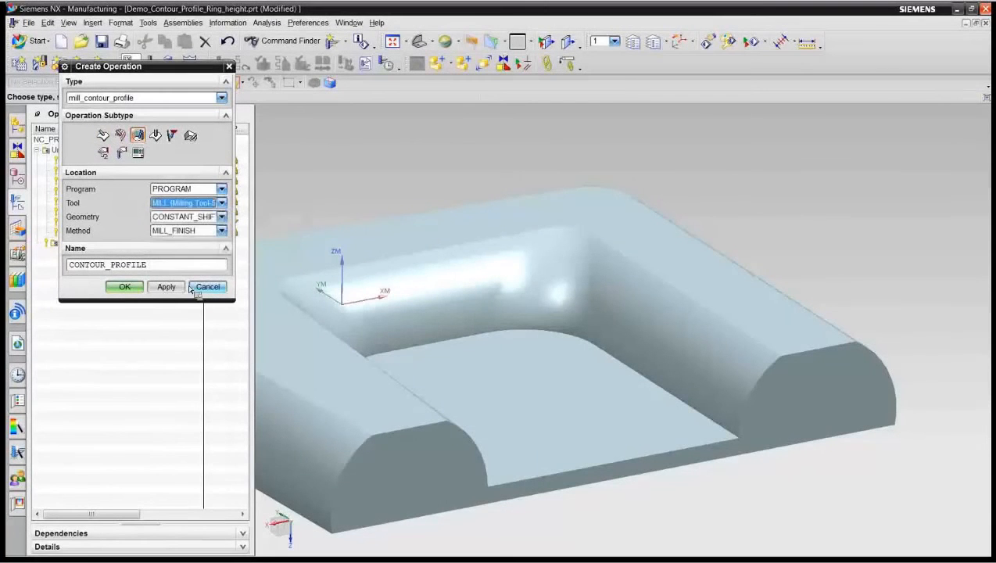
click(222, 216)
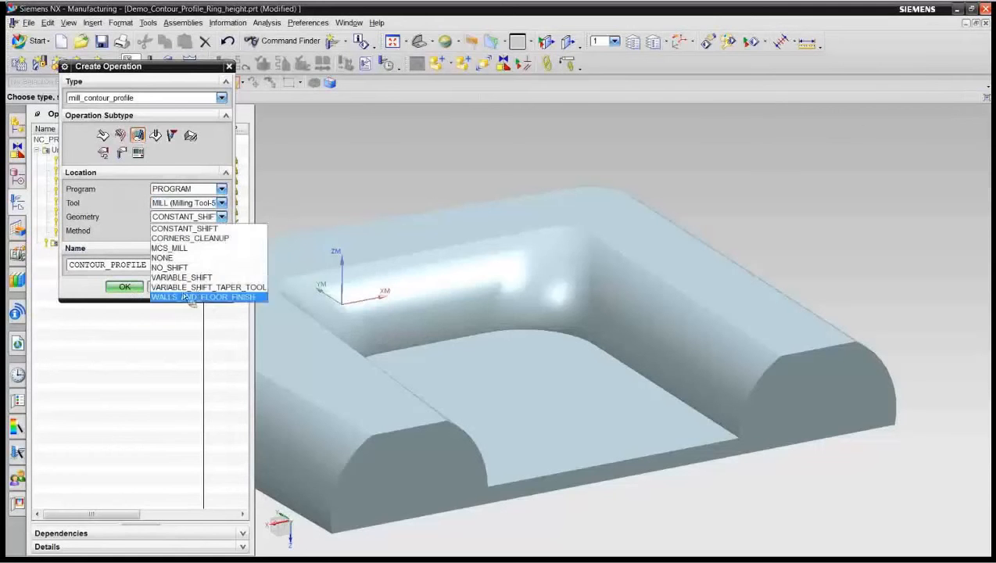
click(200, 296)
click(125, 287)
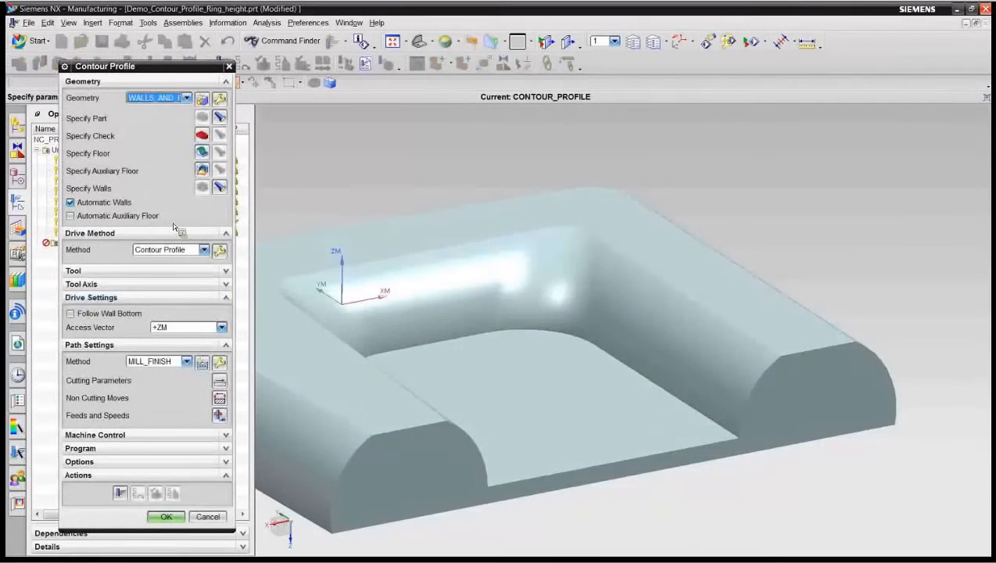
click(165, 516)
click(189, 251)
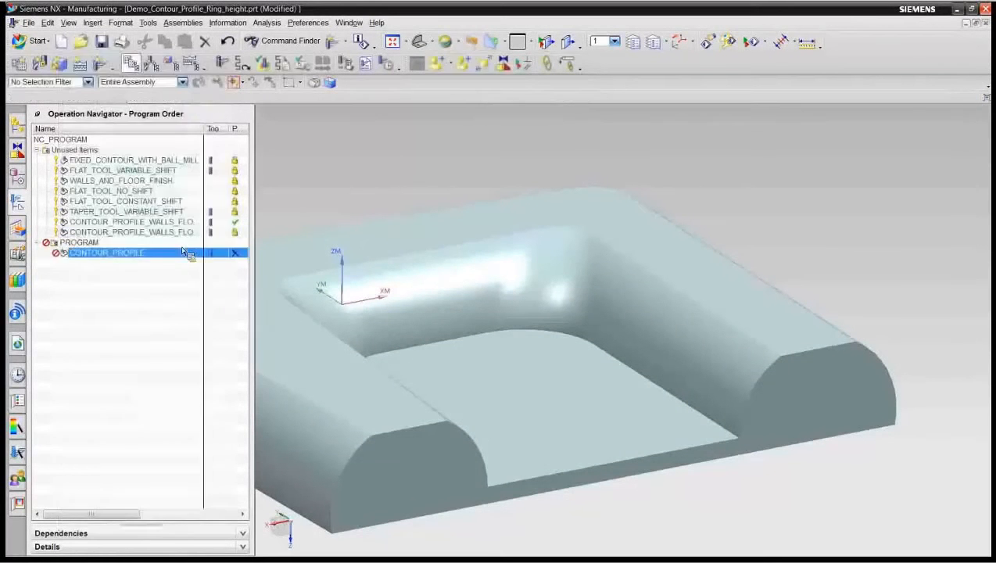
Step: Replay the tool path of the unused FIXED_CONTOUR_WITH_BALL_MILL operation at animation speed 4
click(145, 160)
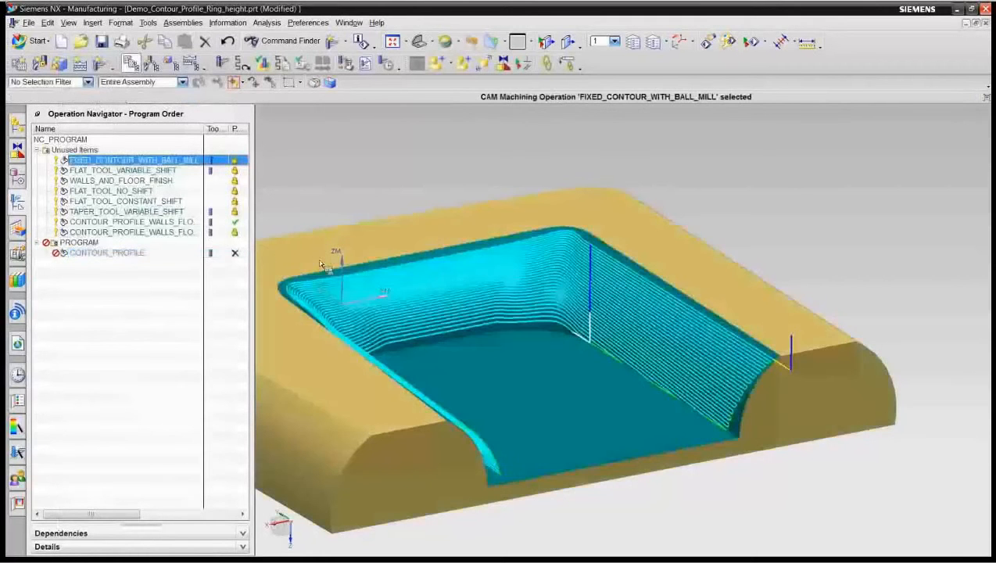
click(292, 70)
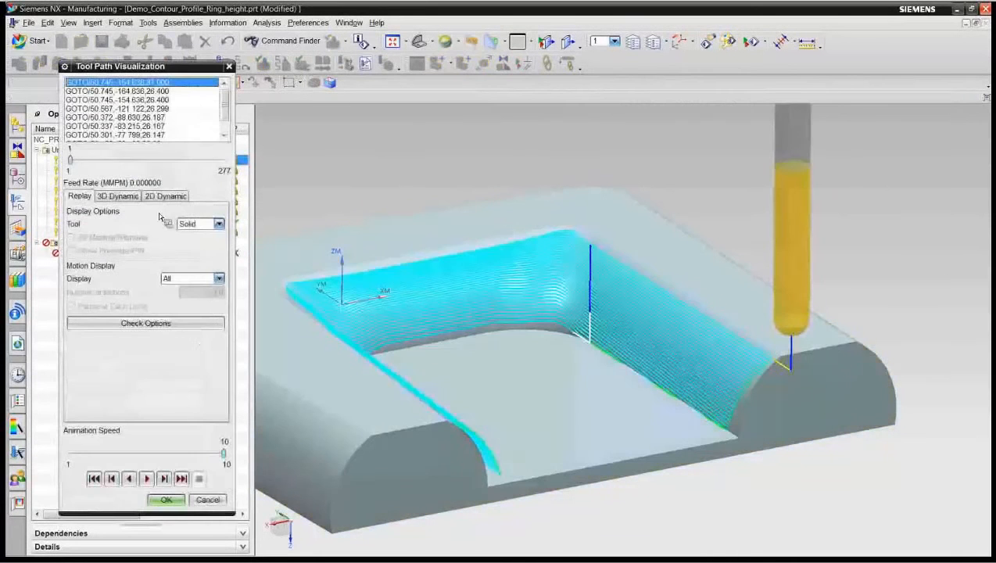
drag(222, 453, 121, 453)
click(146, 479)
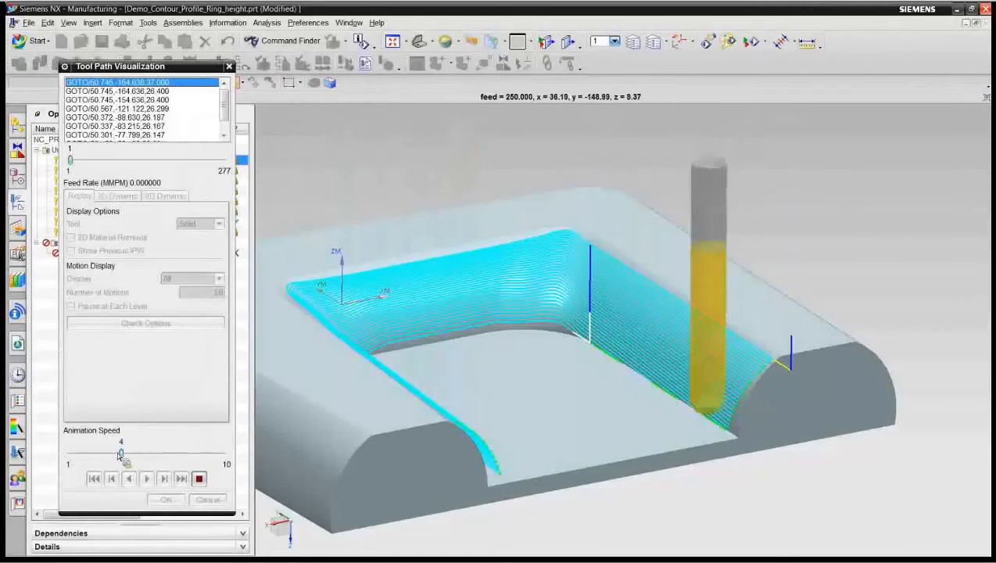
click(166, 498)
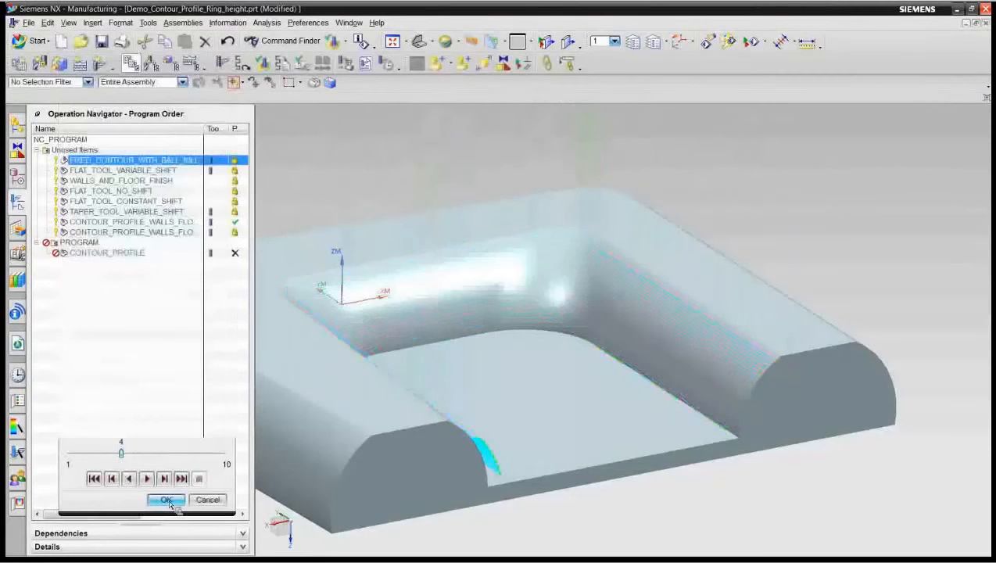
Step: Open the CONTOUR_PROFILE operation, specify the flat pocket face as floor geometry, and display the automatically determined walls
click(106, 253)
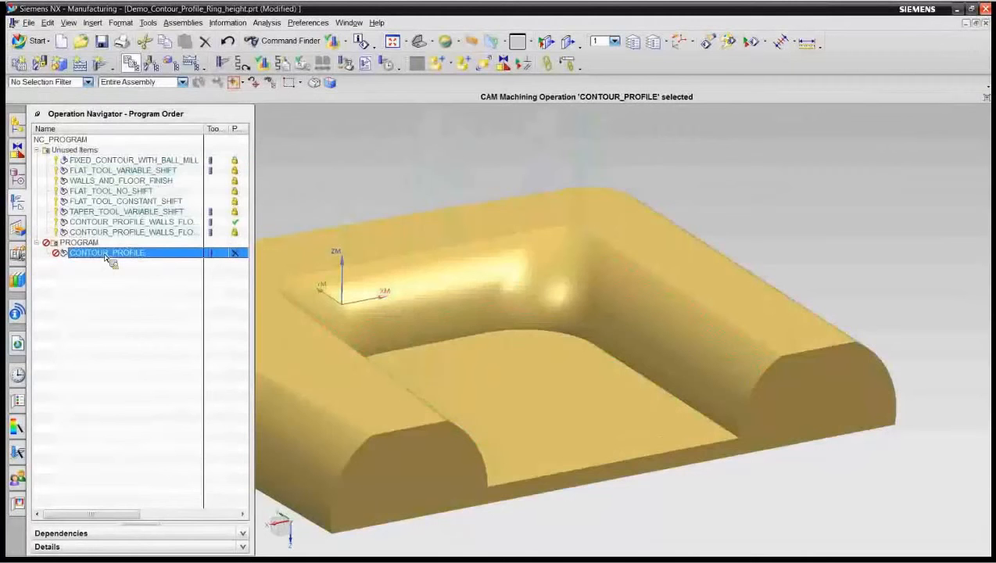
double_click(105, 254)
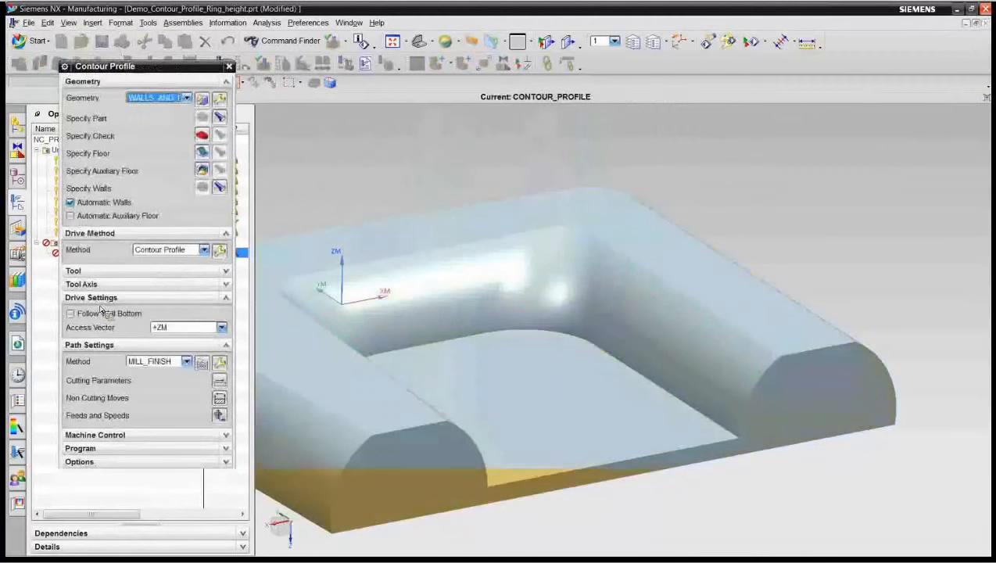
click(202, 153)
click(502, 396)
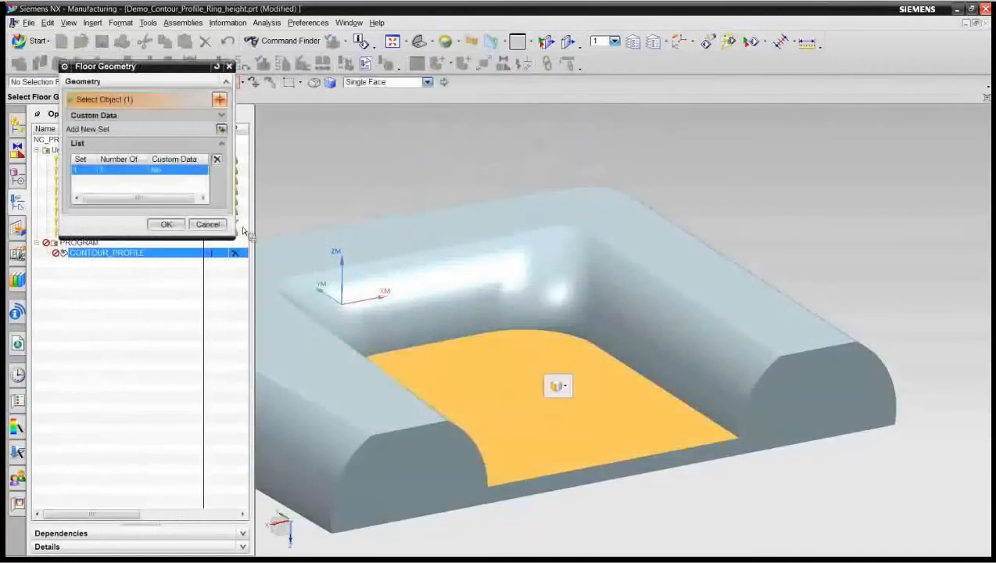
click(219, 226)
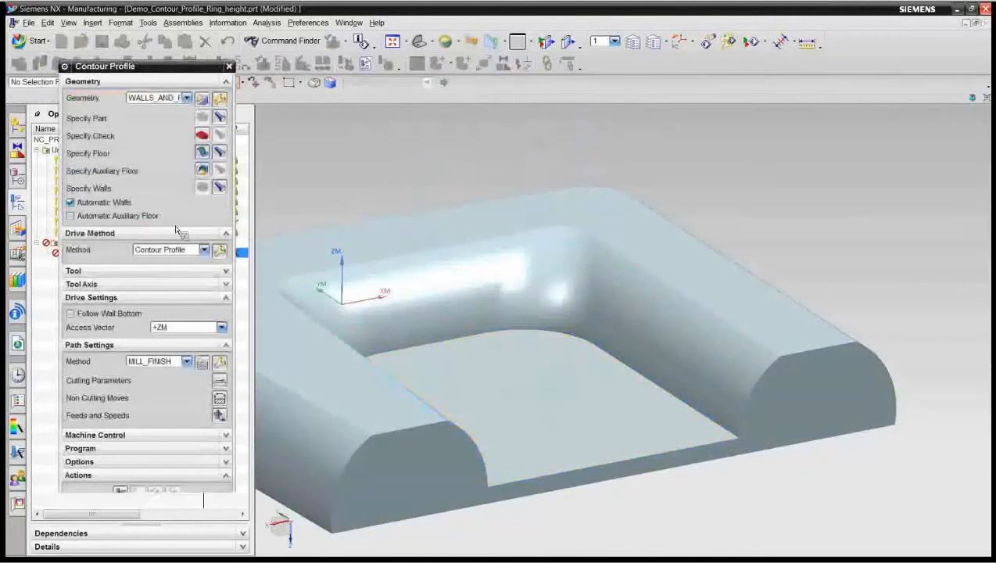
click(219, 187)
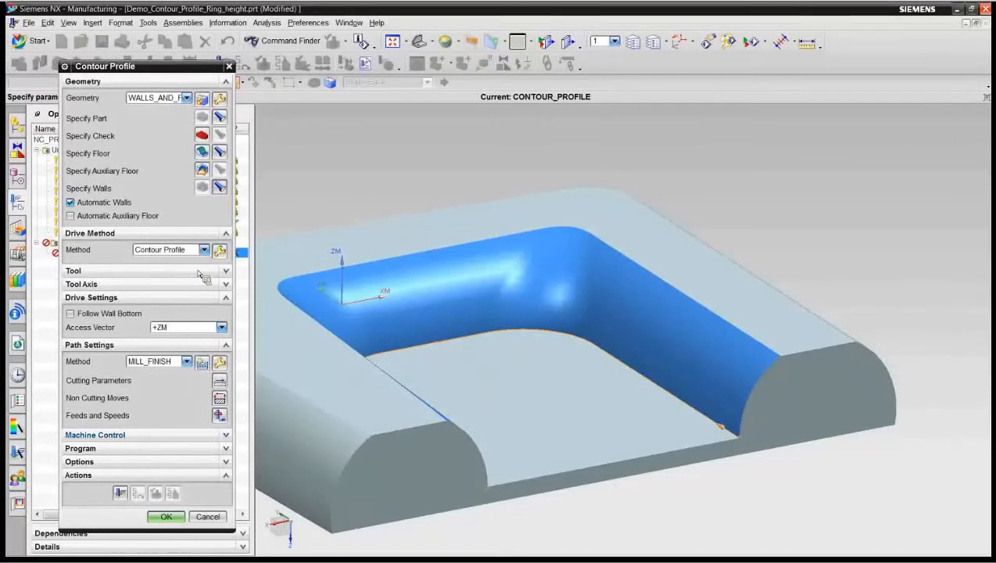
Step: Set the Contour Profile drive method's ring height to Variable with a bottom distance of 2 mm
click(219, 250)
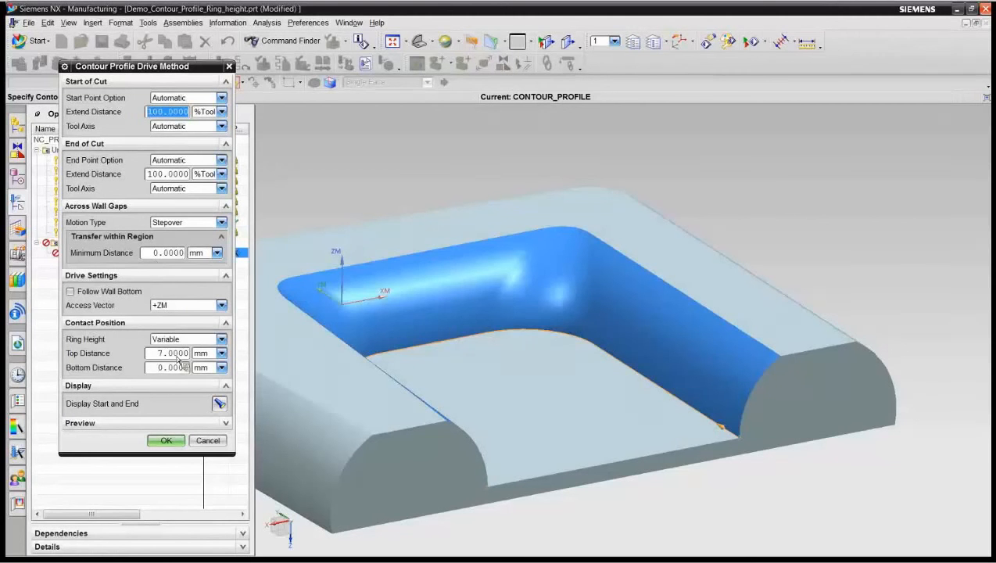
click(213, 339)
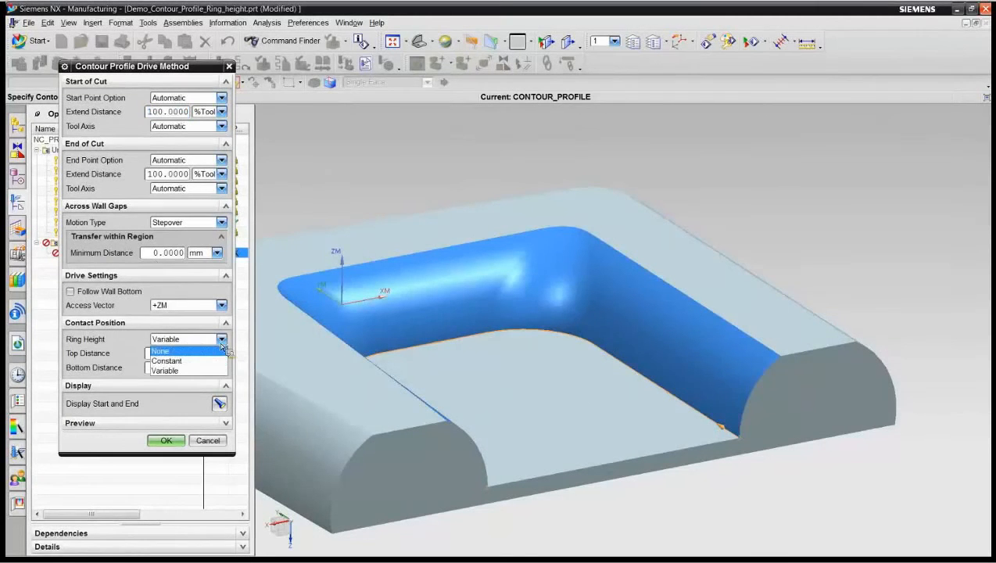
click(180, 349)
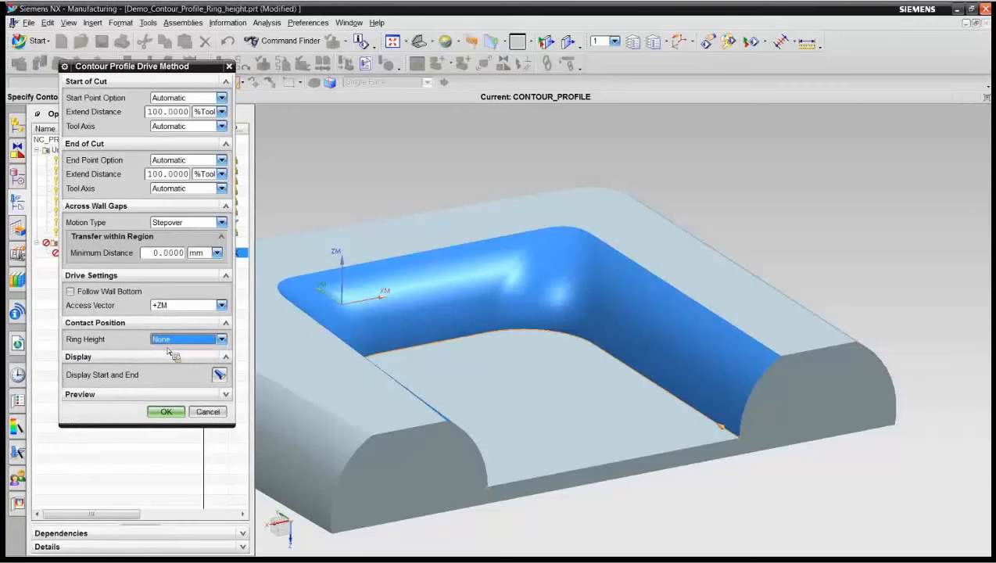
click(221, 340)
click(211, 371)
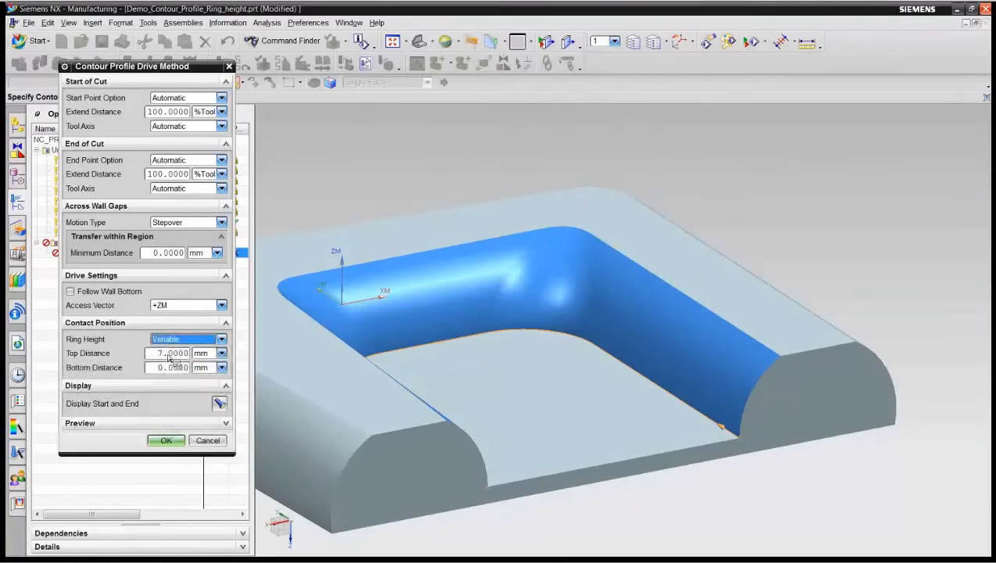
click(164, 367)
drag(164, 368, 135, 397)
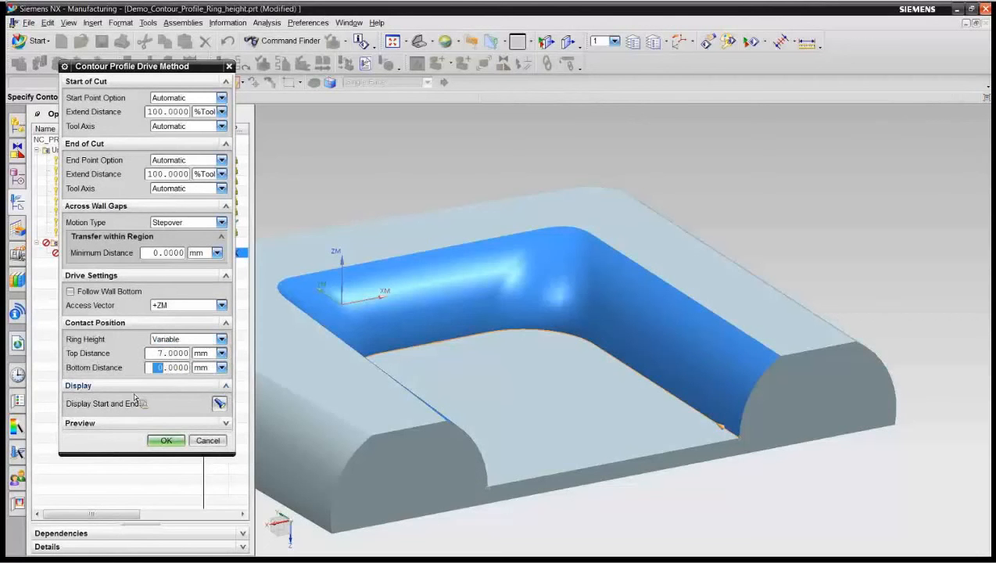
text(2)
click(167, 440)
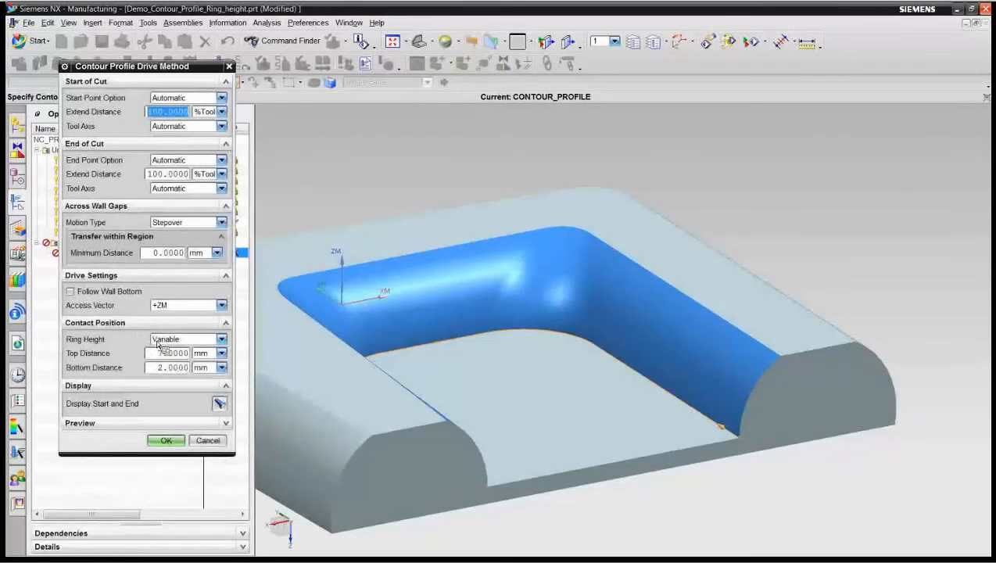
Step: Review the Ring Height choices in the Contour Profile drive method, keeping the Variable option
click(223, 339)
click(202, 361)
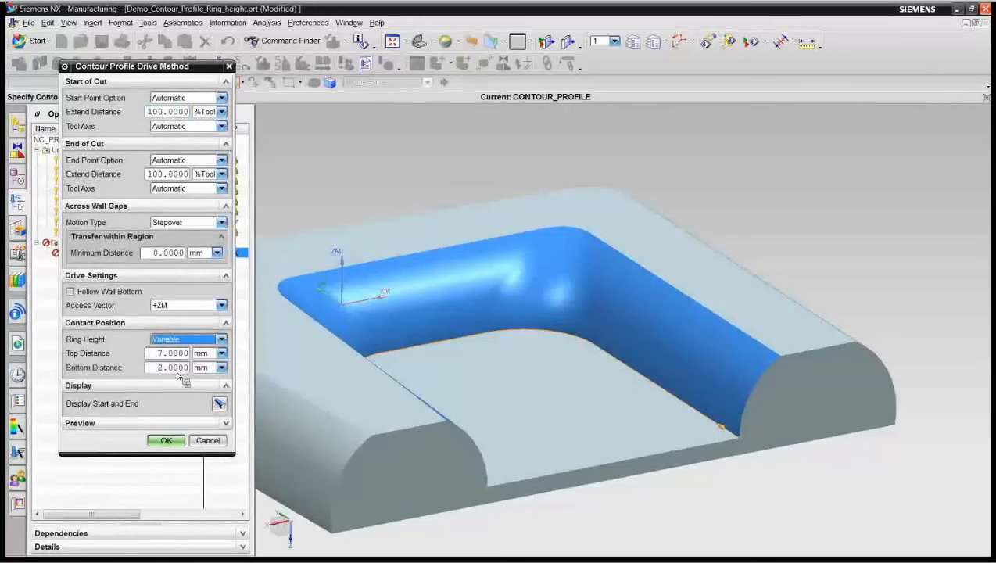
click(221, 339)
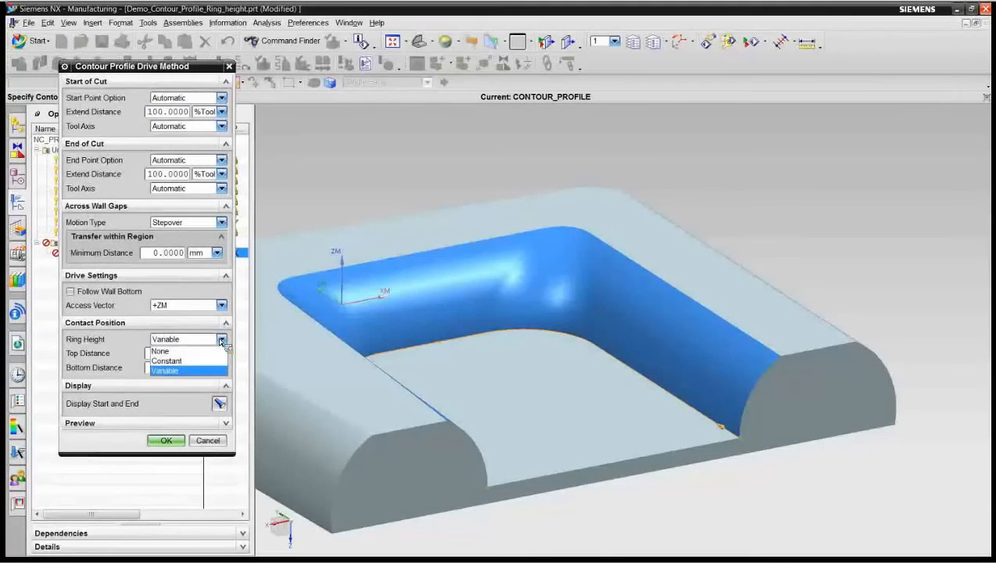
click(164, 402)
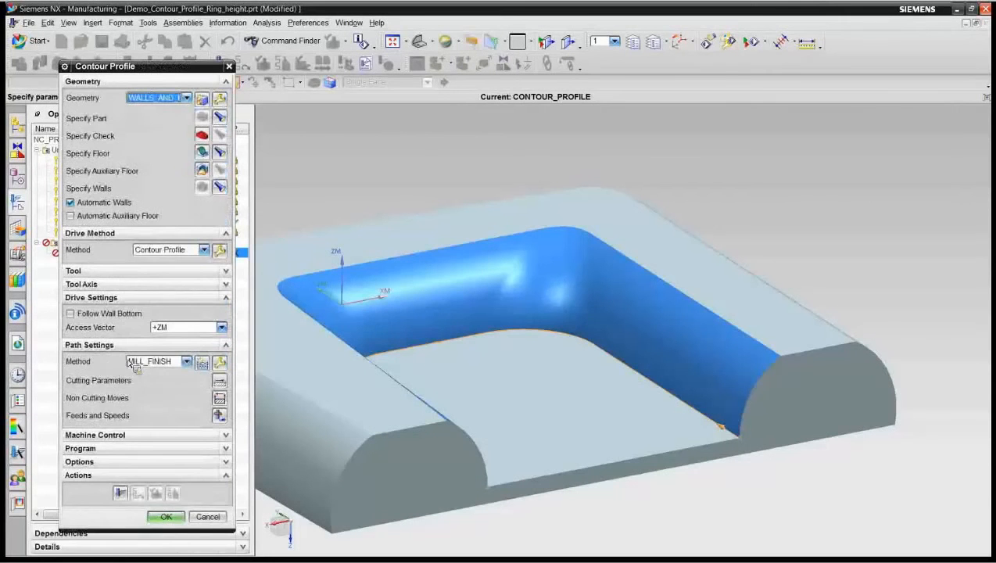
Step: Enable multiple depths in the cutting parameters with a depth stock offset of 28 and the Passes step method
click(219, 381)
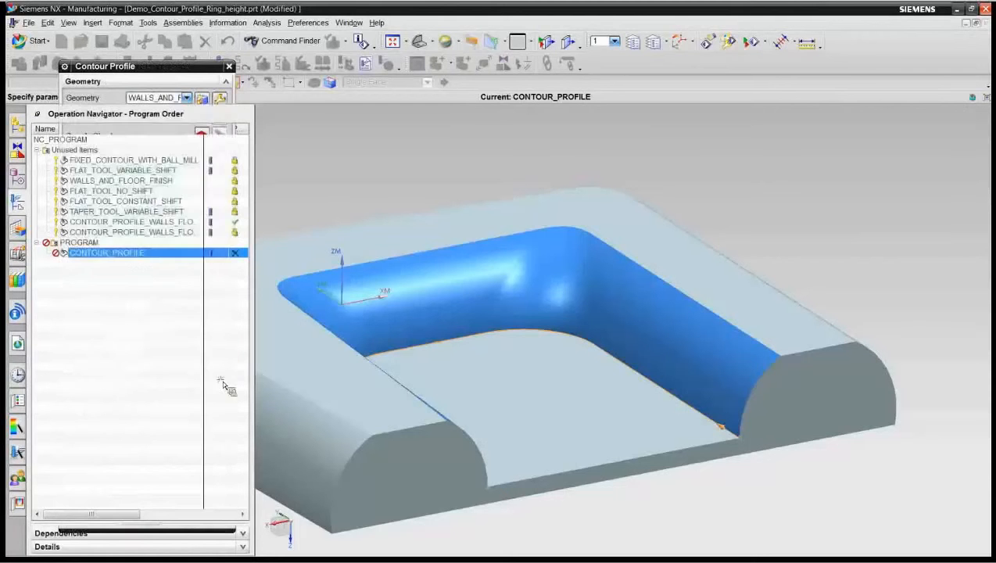
click(131, 95)
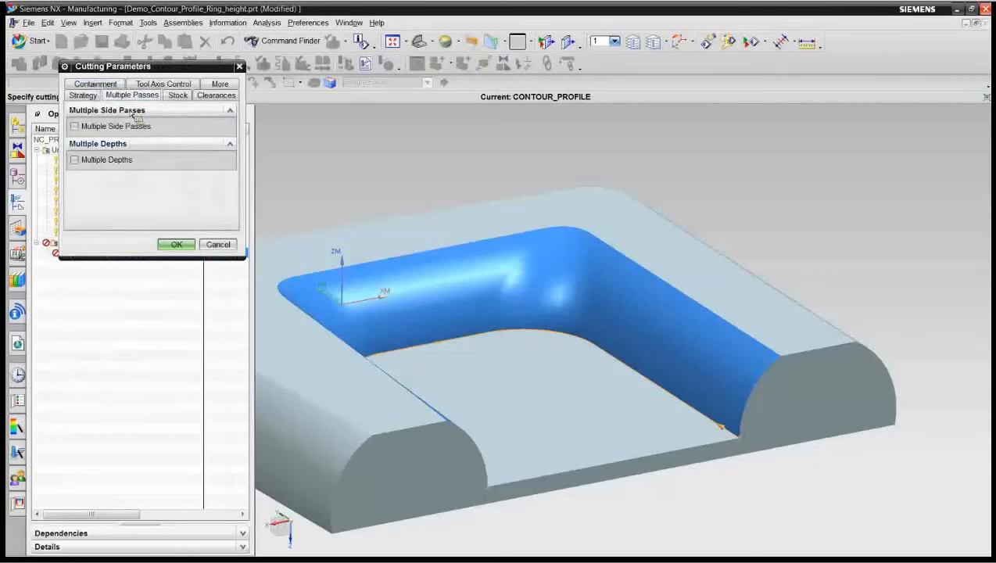
click(75, 160)
drag(205, 187, 178, 194)
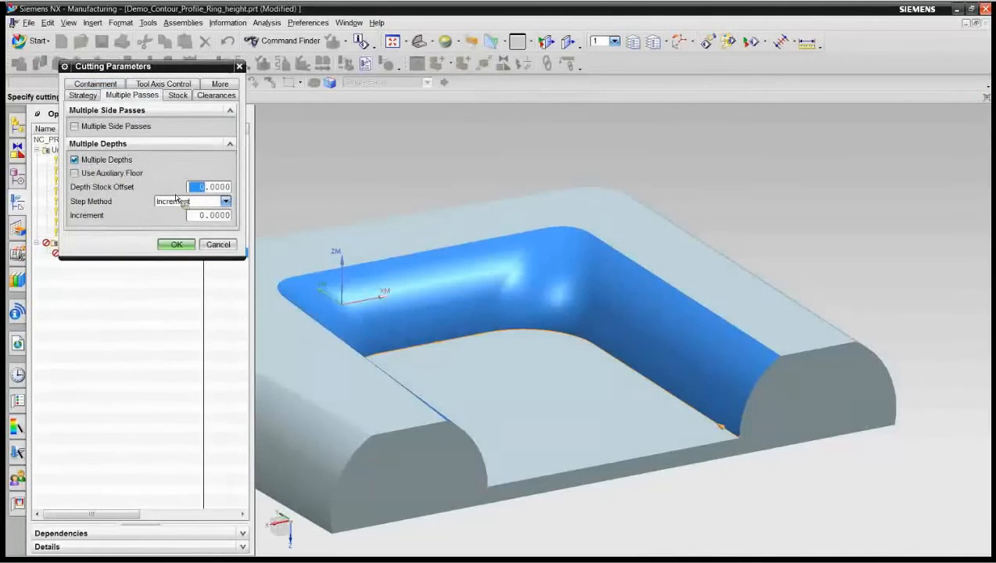
text(28)
click(225, 201)
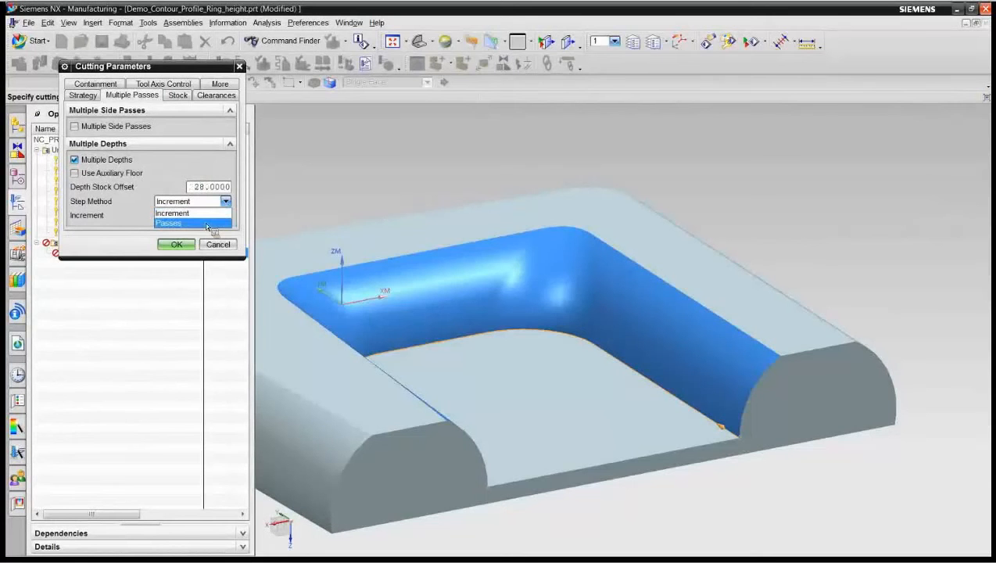
click(207, 224)
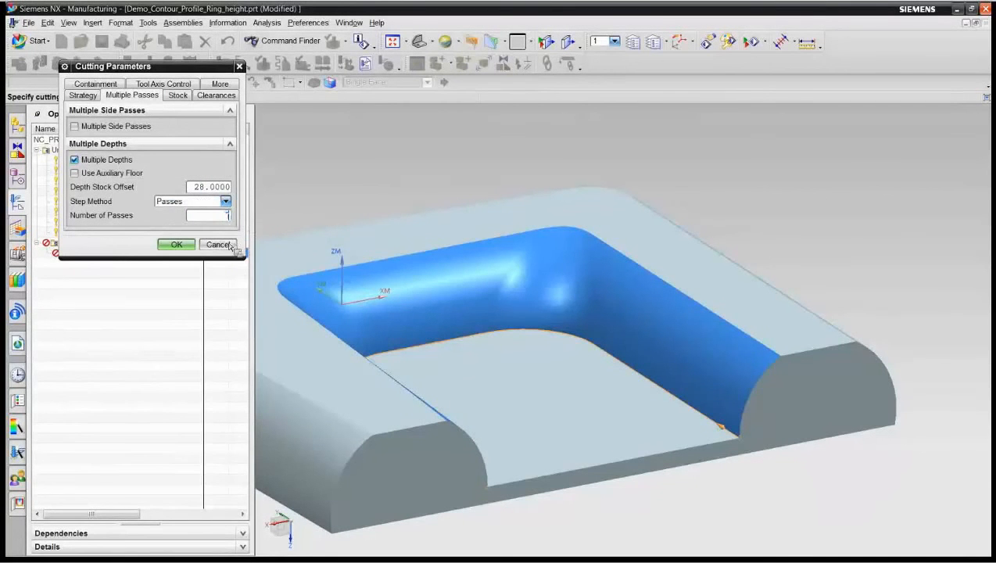
click(176, 244)
Step: Generate the variable ring height tool path and simulate its material removal in 3D Dynamic at animation speed 5
click(120, 492)
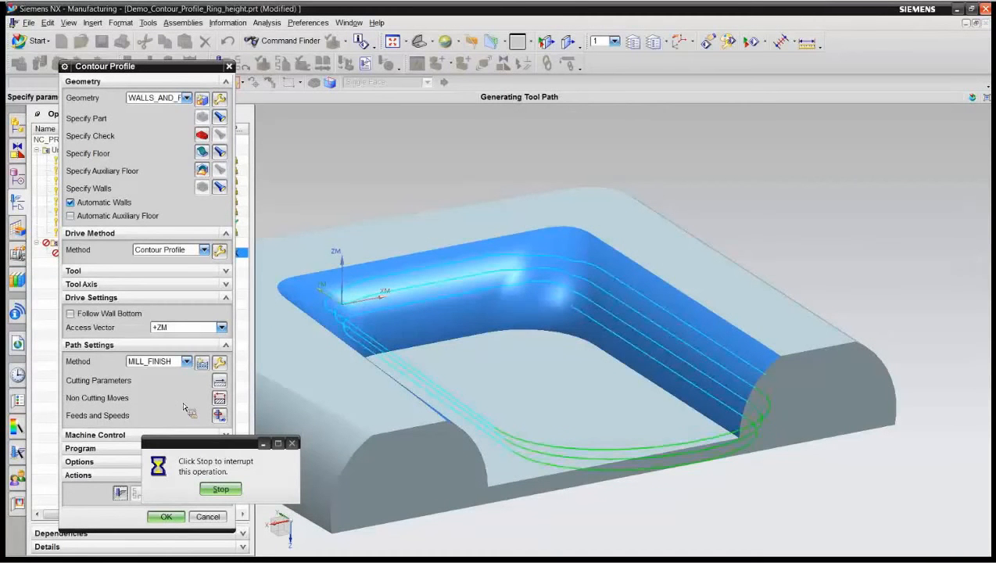
click(156, 494)
click(118, 195)
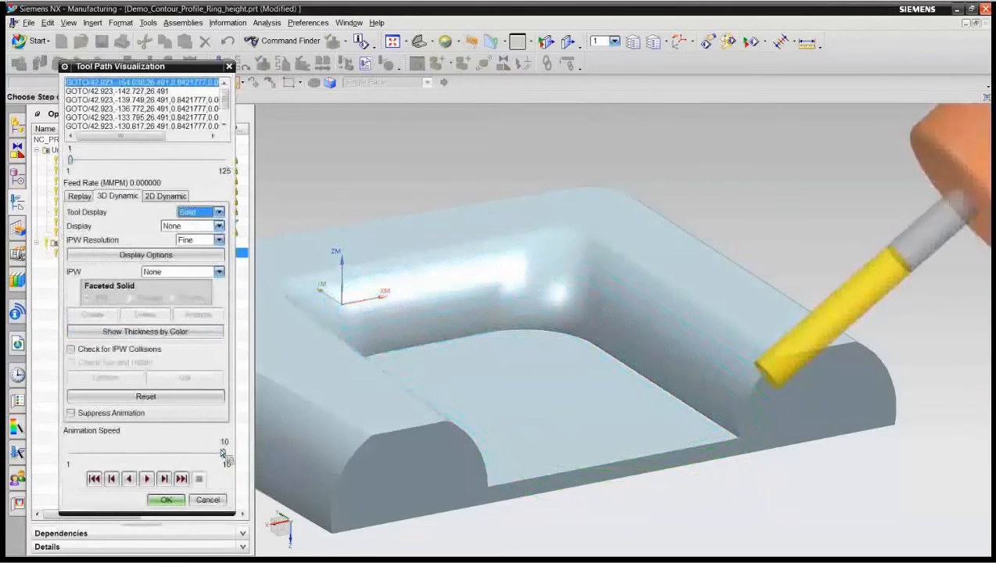
drag(224, 454, 138, 453)
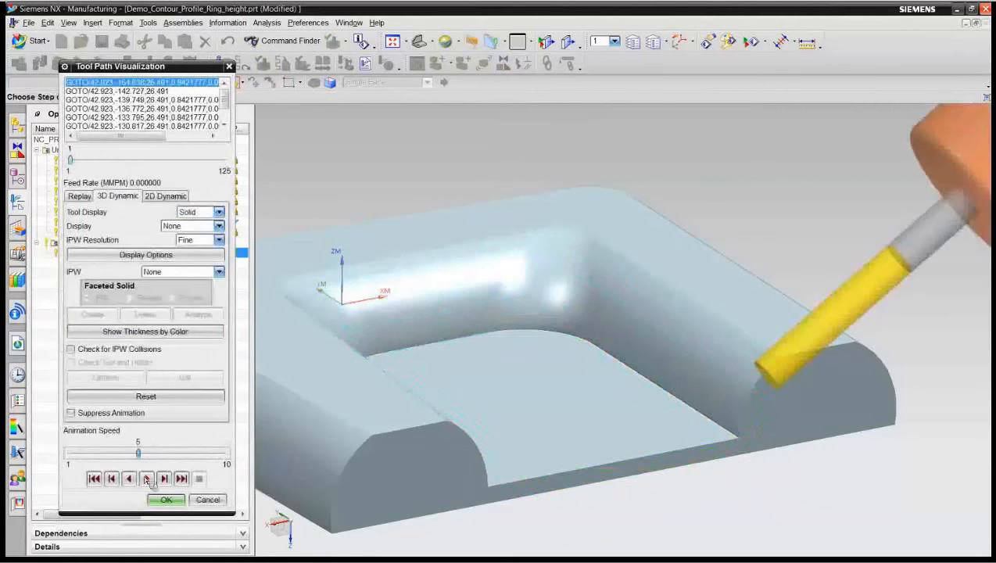
click(148, 479)
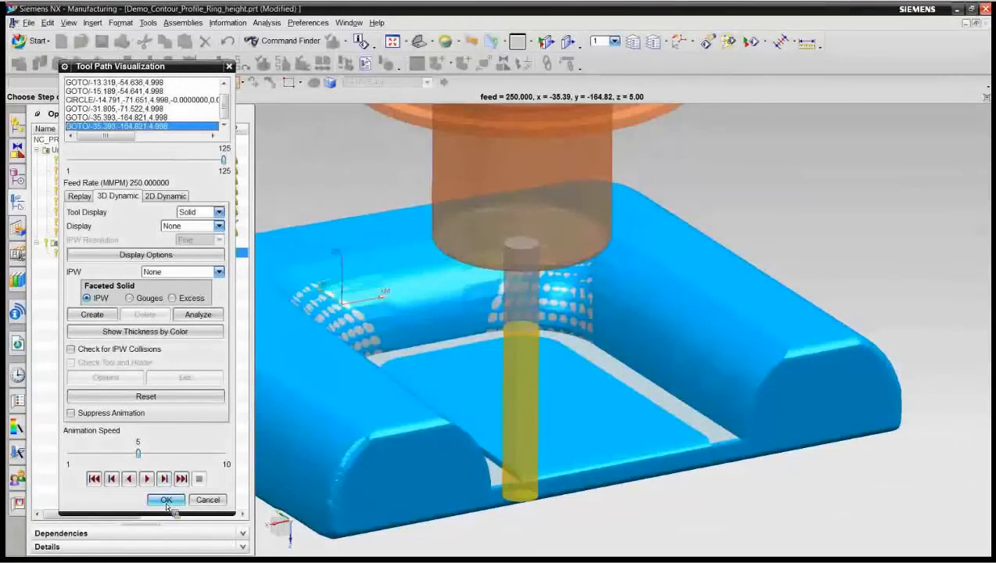
click(167, 501)
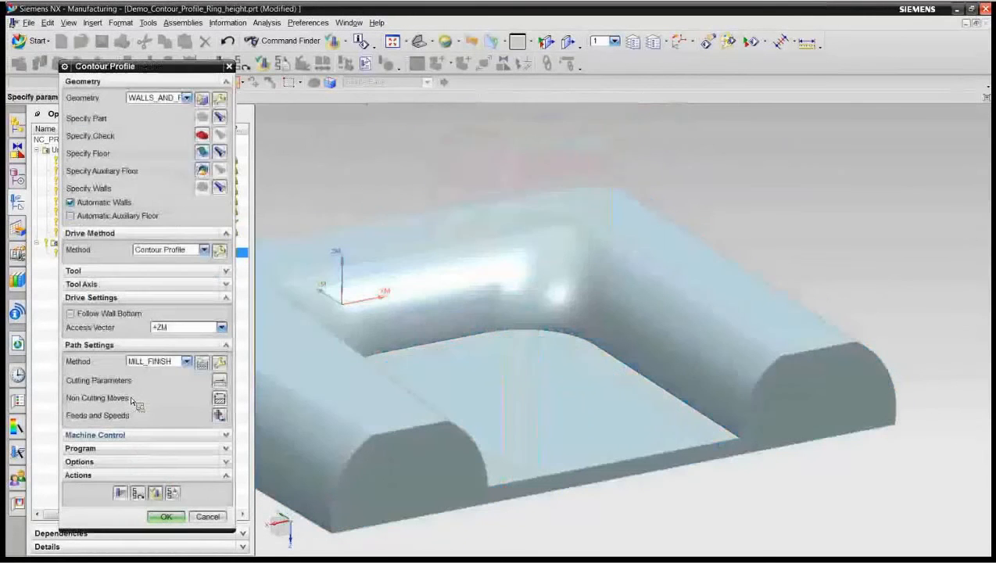
Step: Set the drive method's ring height to None and regenerate the Contour Profile tool path
click(220, 250)
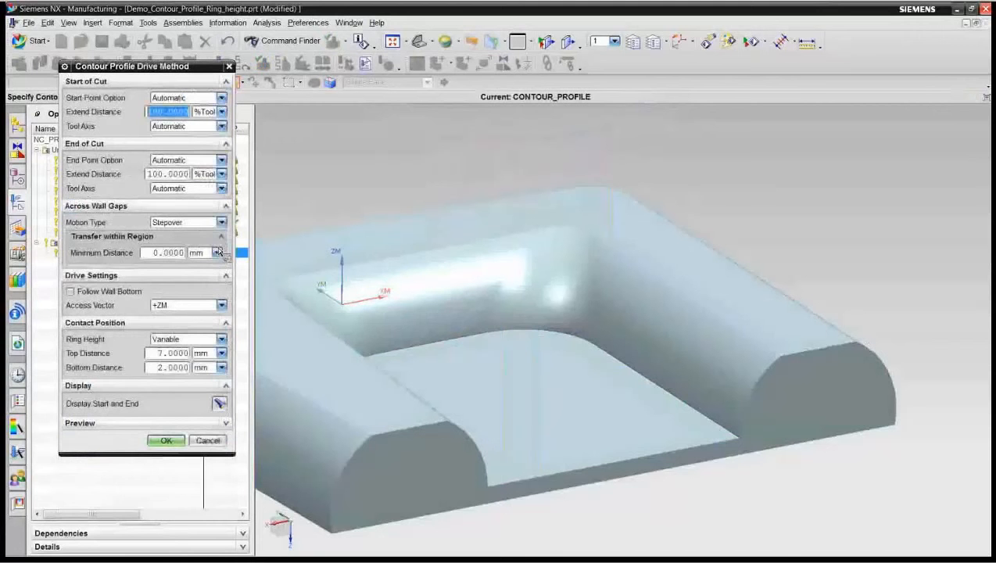
click(221, 339)
click(176, 351)
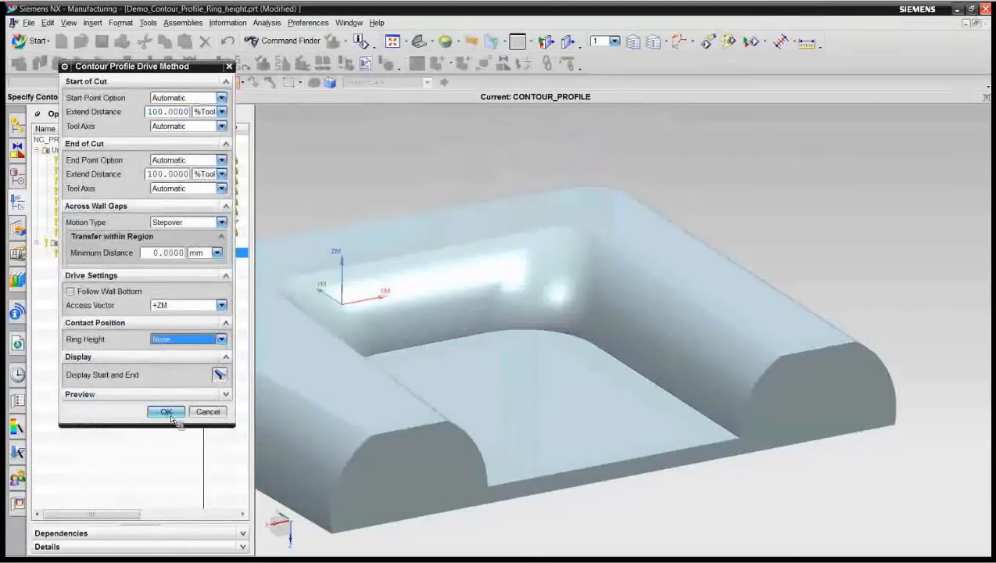
click(165, 412)
click(120, 492)
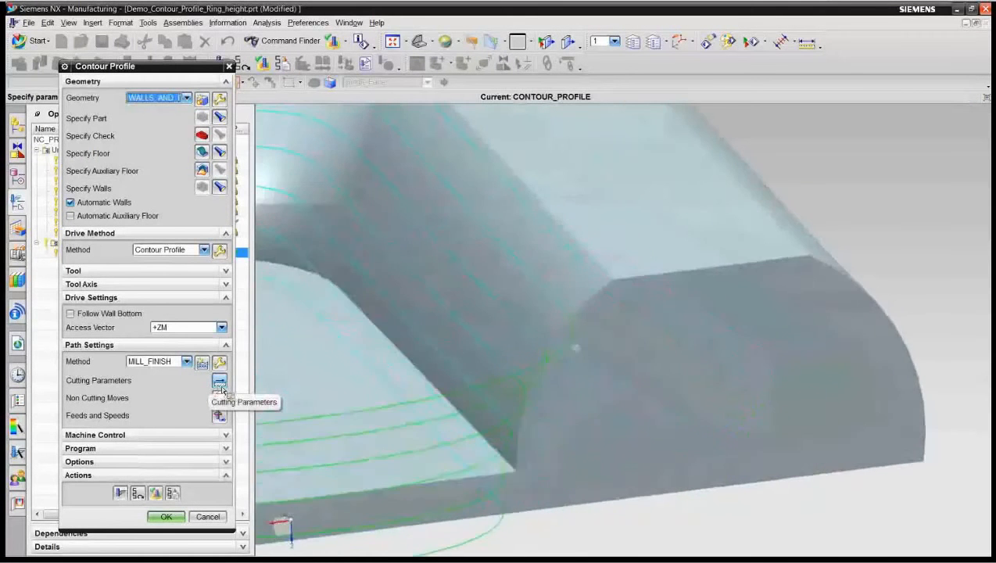
Step: Simulate the tool path without ring height in 3D Dynamic at animation speed 5, and accept the CONTOUR_PROFILE operation
click(155, 492)
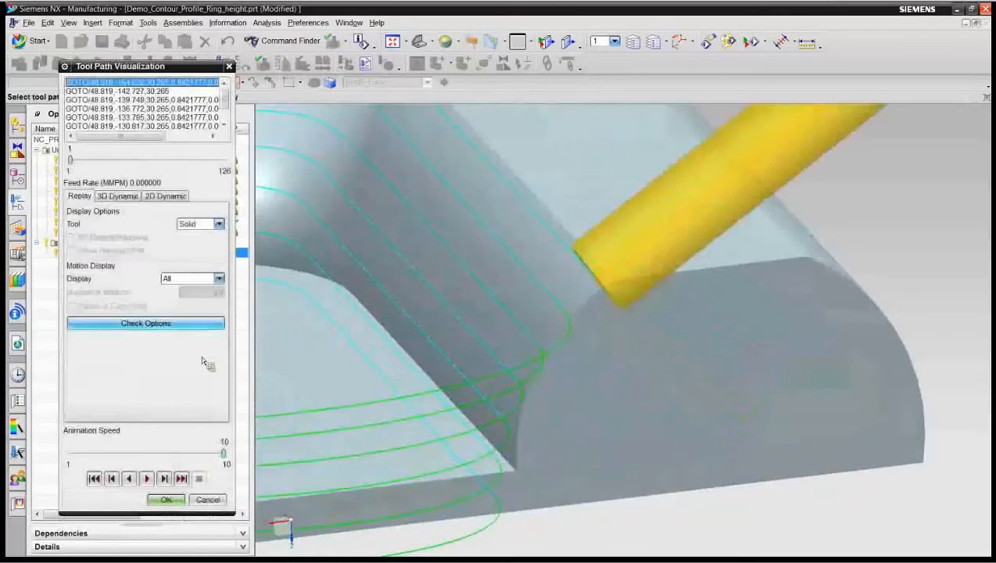
click(118, 195)
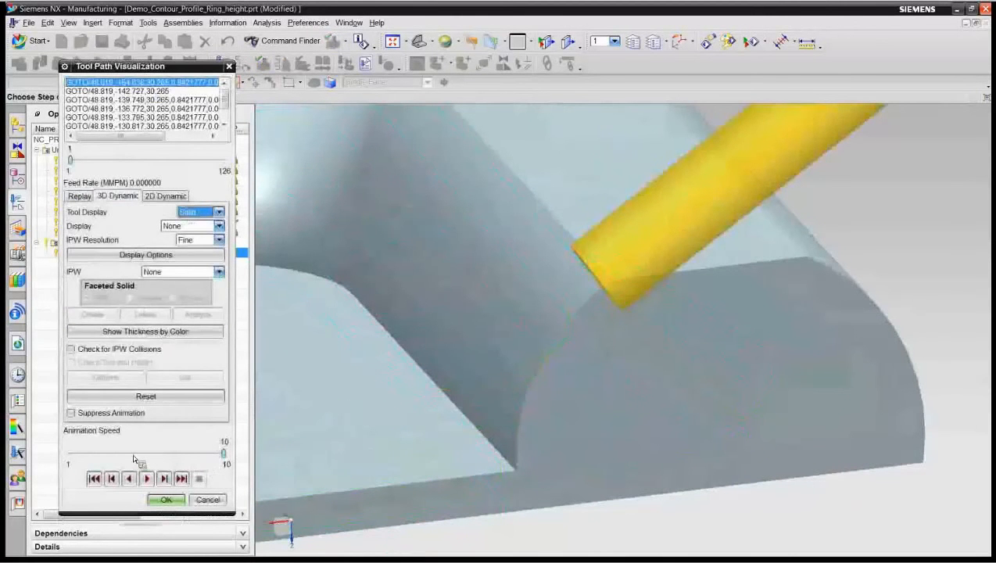
click(133, 456)
click(149, 479)
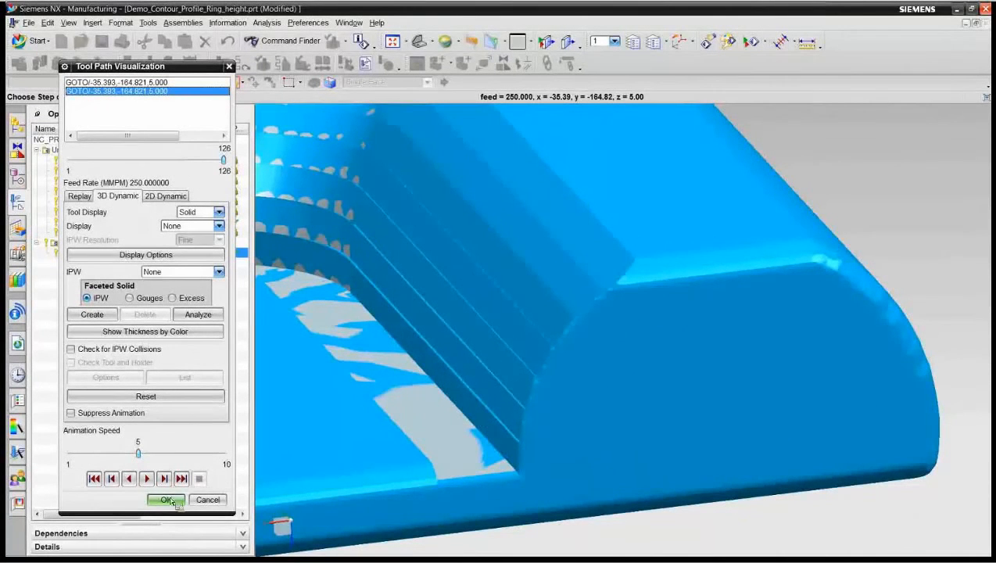
click(166, 499)
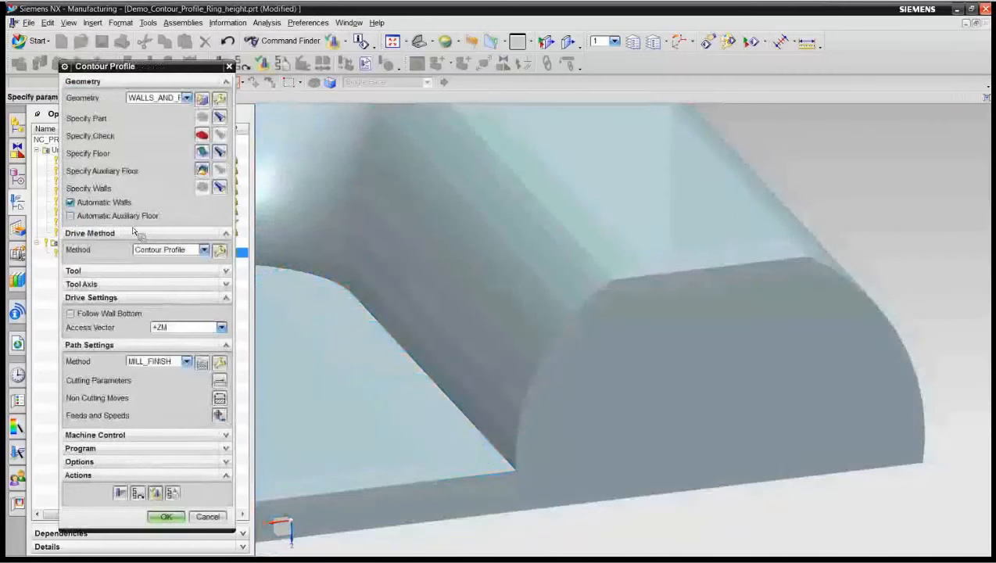
click(165, 517)
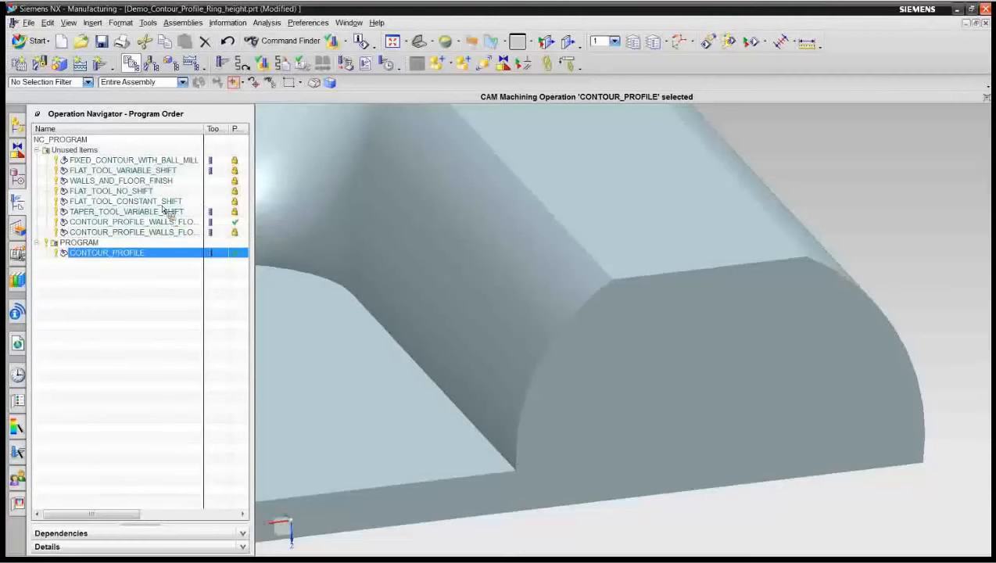
Step: Display the 3D in-process workpiece of TAPER_TOOL_VARIABLE_SHIFT, refreshing the view before and after, and clear the operation selection
click(156, 201)
click(160, 212)
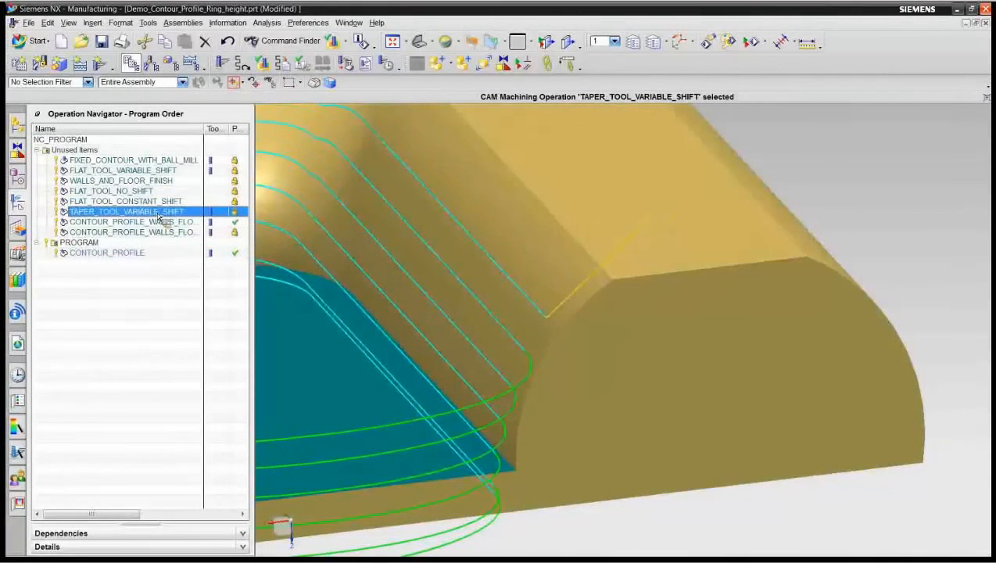
right_click(159, 214)
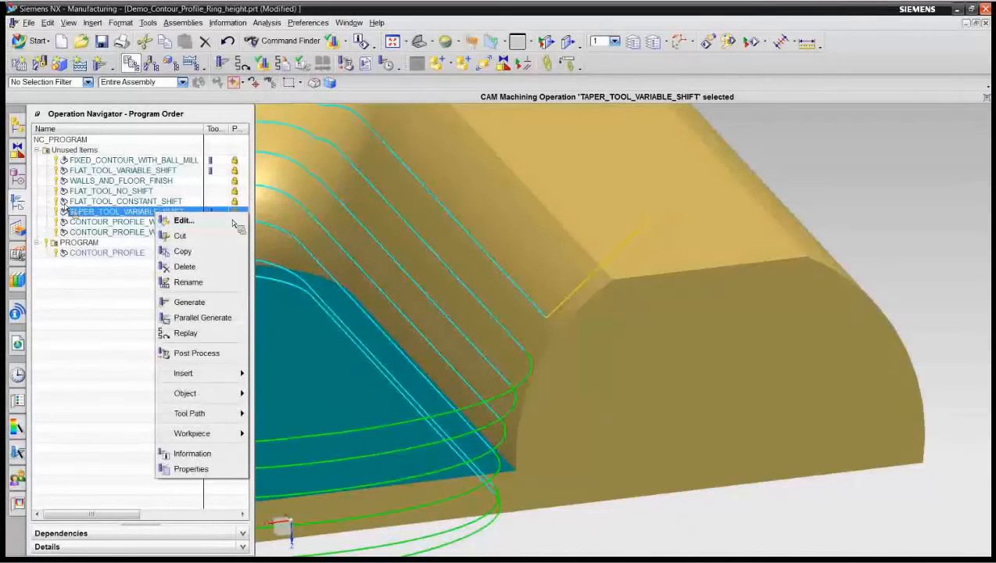
key(F6)
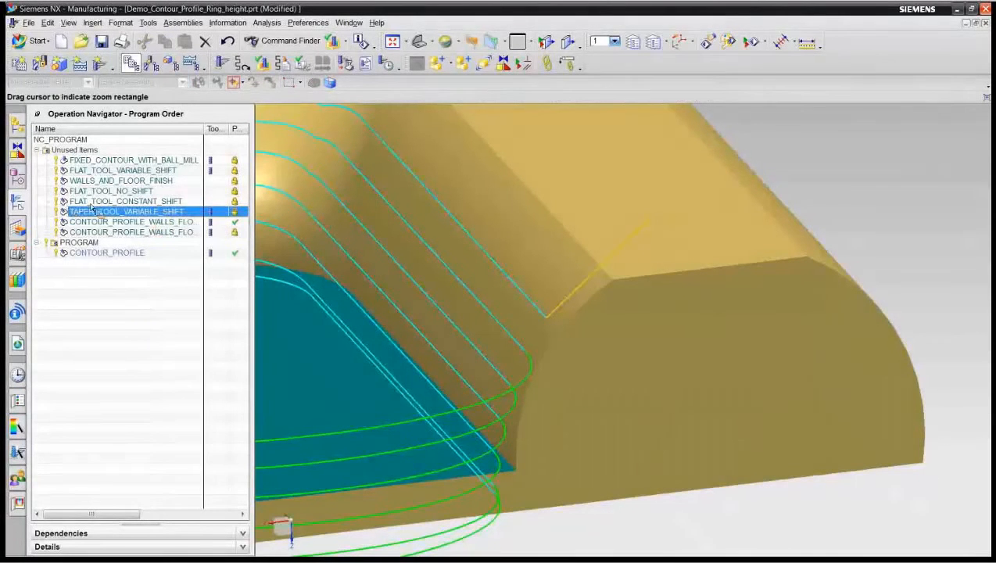
key(F5)
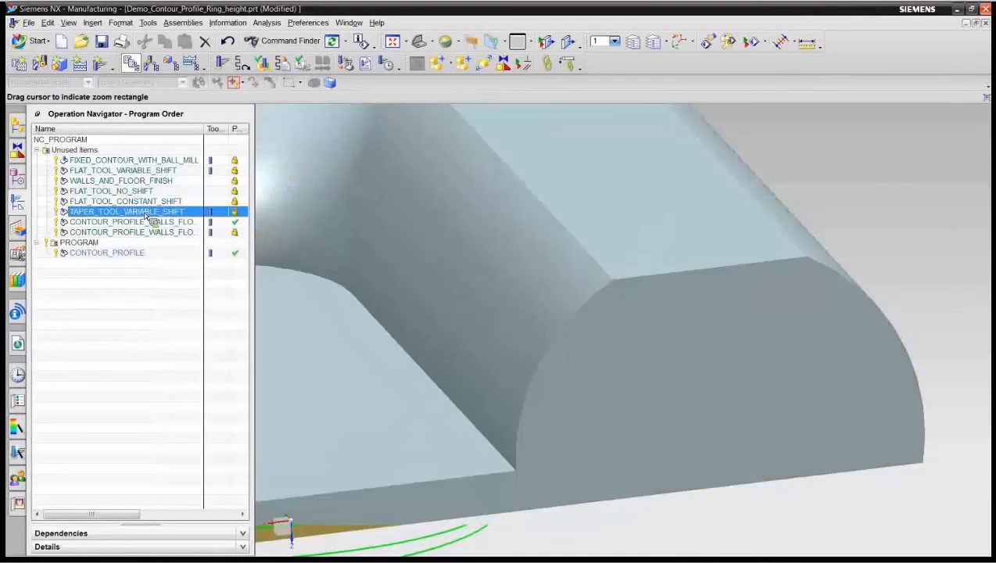
right_click(146, 216)
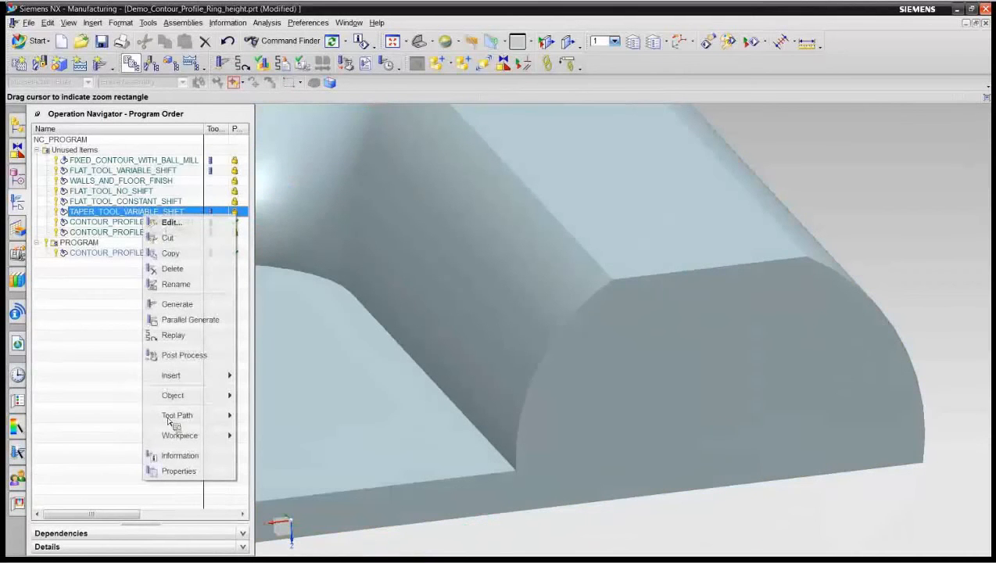
mouse_move(187, 435)
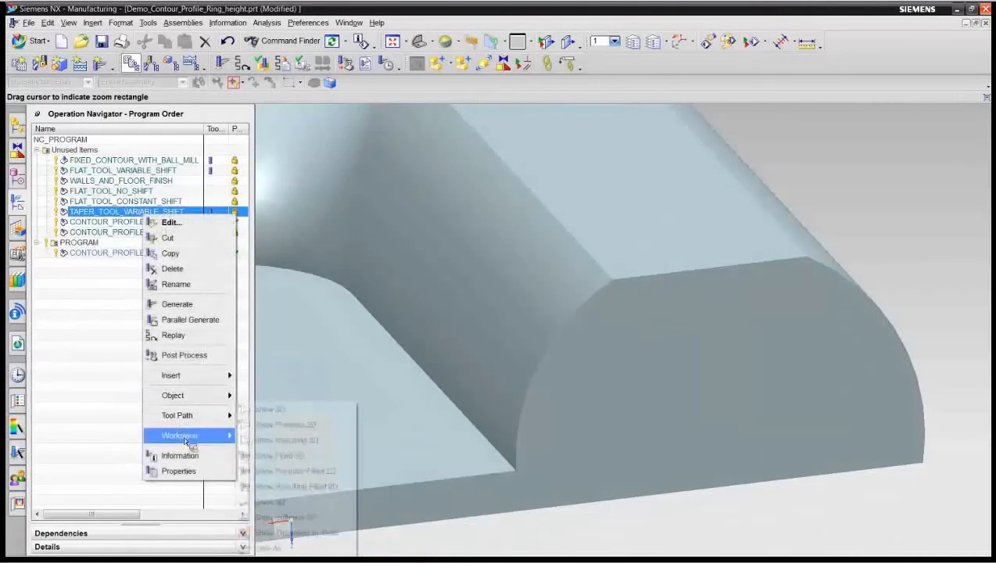
click(283, 504)
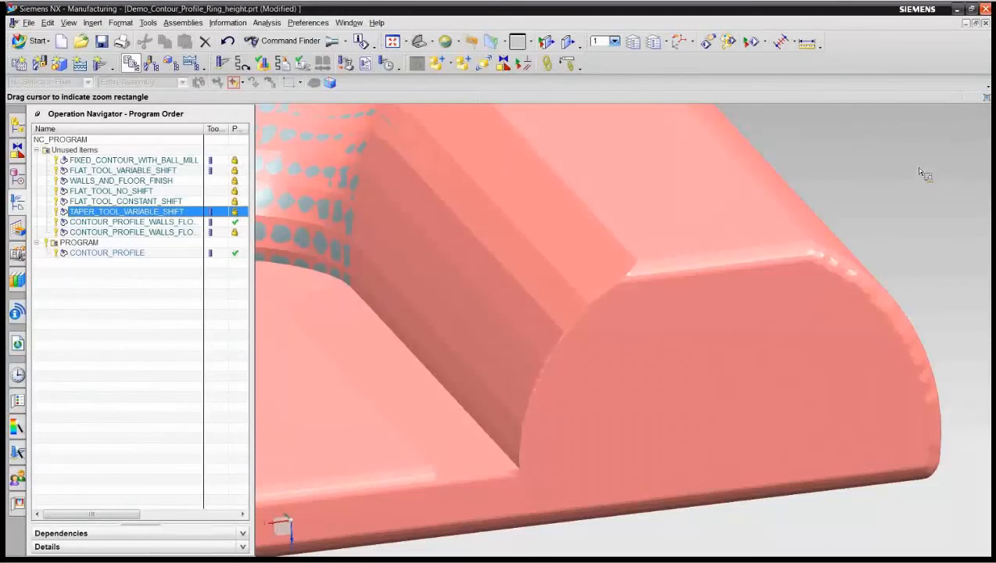
key(F5)
click(95, 299)
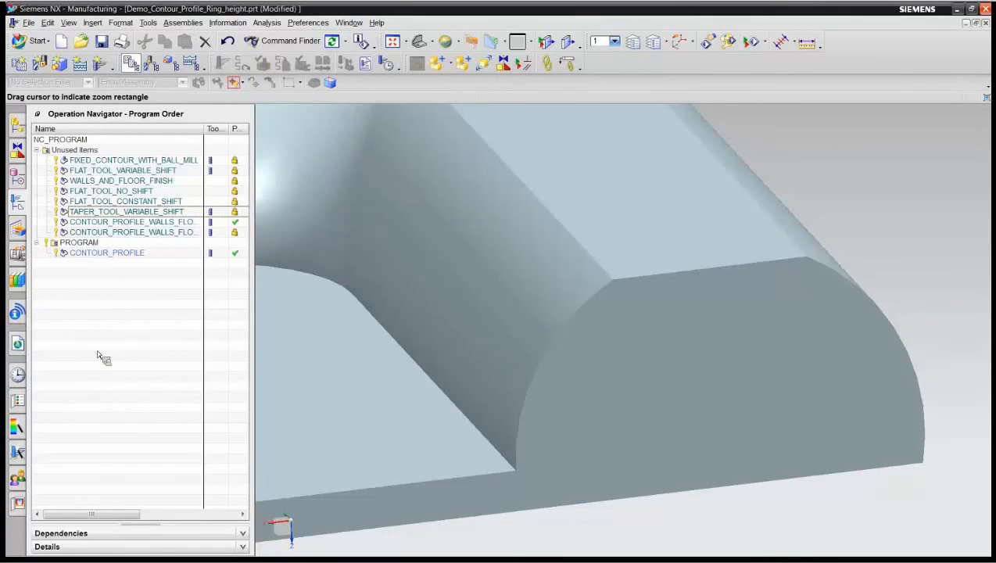
Step: Switch to the recently used part Demo_3_to_5_axis_Tilt and show its program order of operations
click(18, 374)
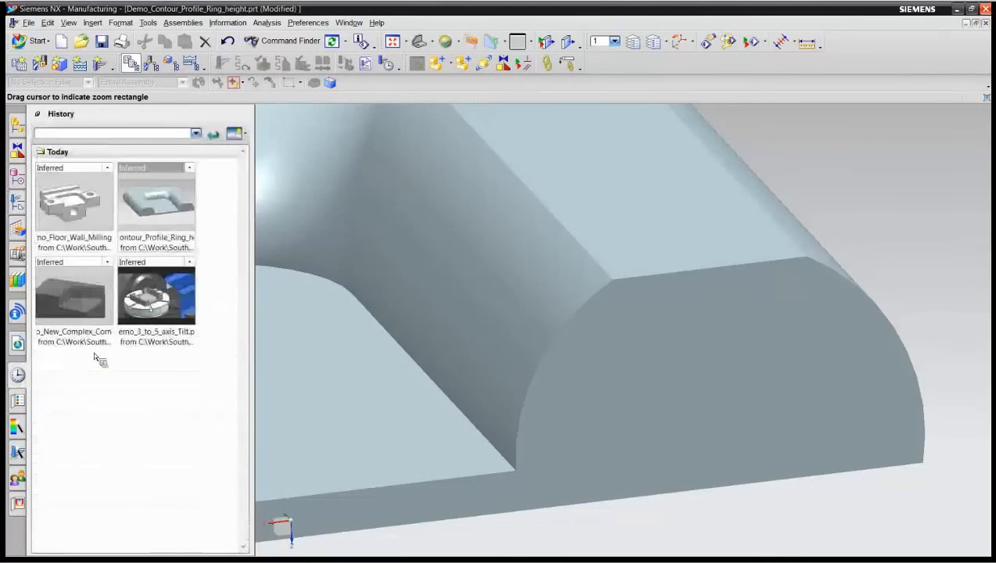
click(163, 328)
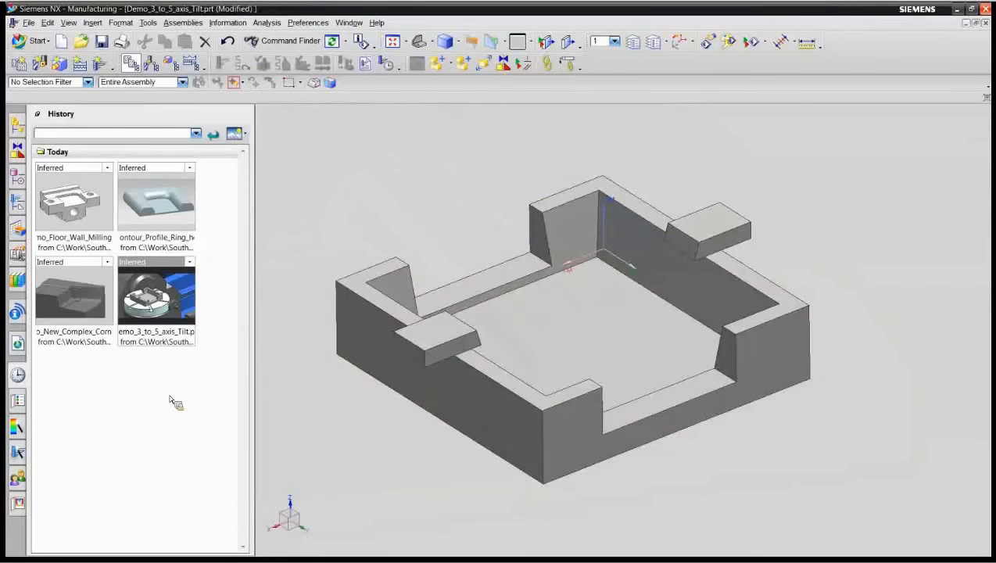
click(17, 201)
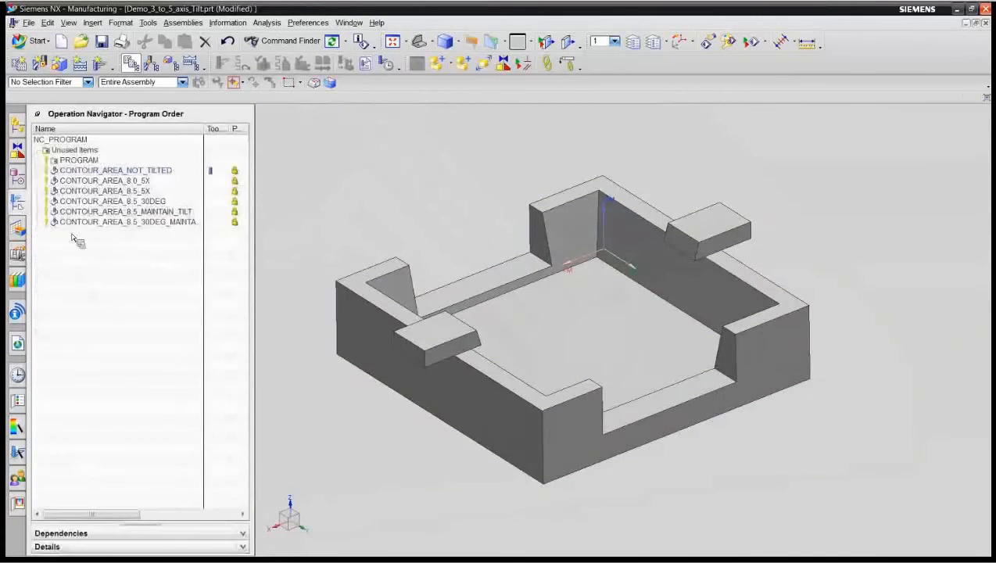
Step: Verify the CONTOUR_AREA_NOT_TILTED tool path, placing the solid tool at several path points along the pocket wall to examine clearance
click(140, 170)
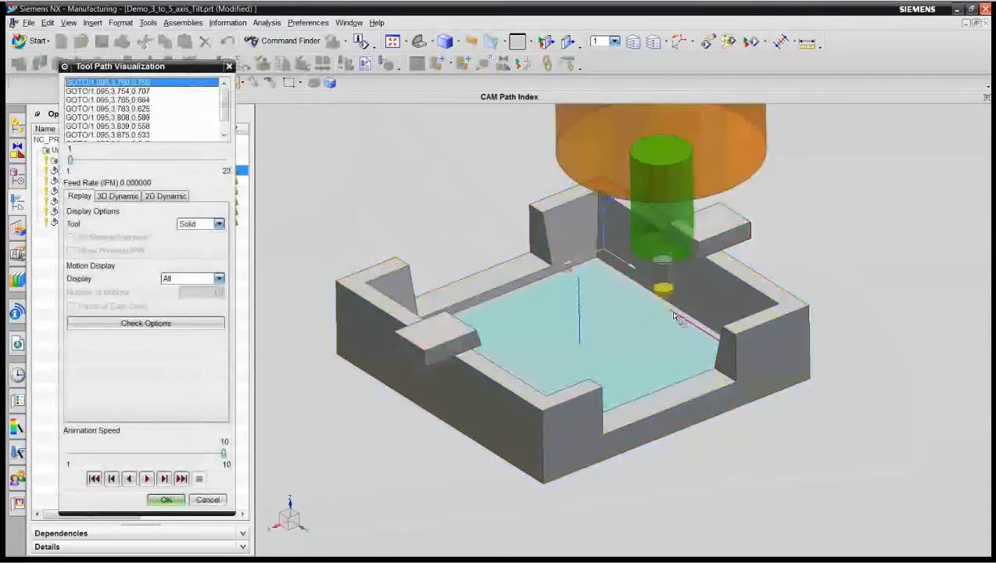
click(638, 352)
middle_drag(637, 348, 627, 339)
middle_drag(763, 306, 835, 312)
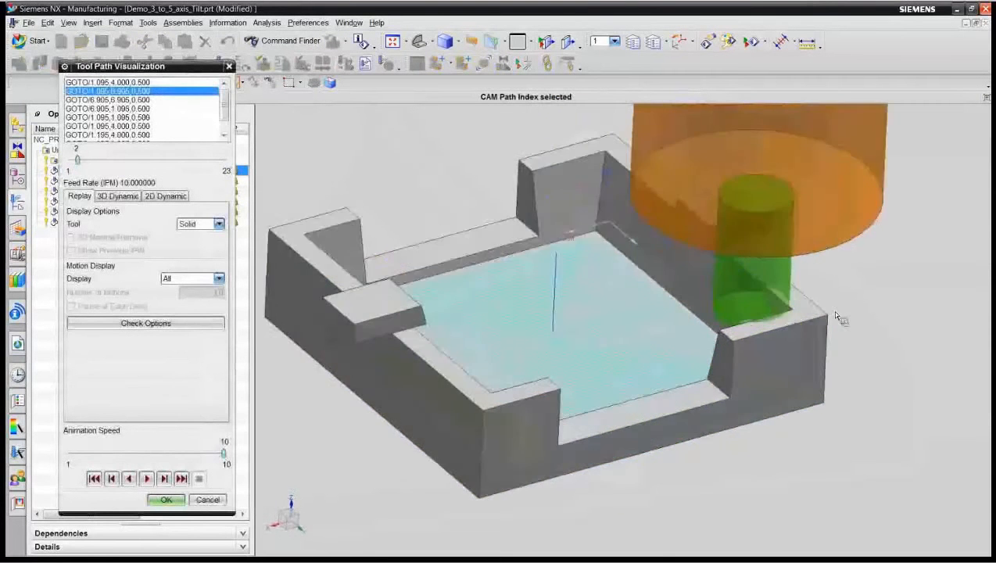
scroll(835, 312, up, 3)
scroll(790, 273, up, 2)
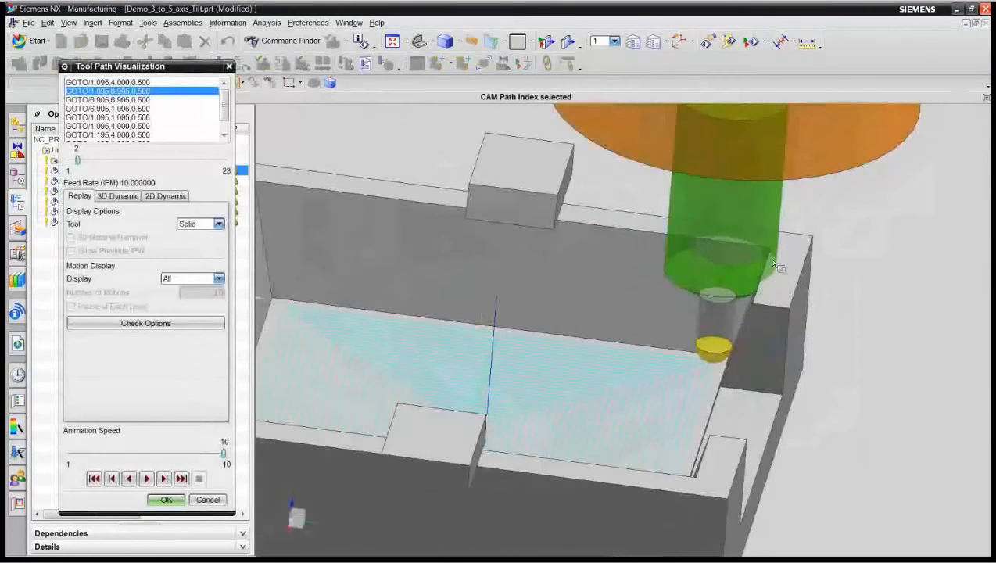
click(513, 333)
click(501, 338)
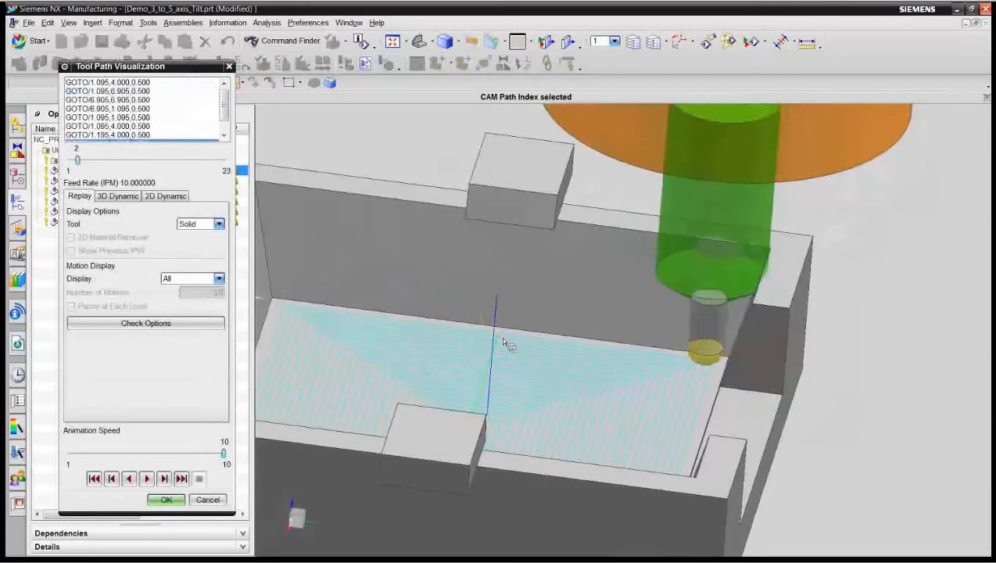
click(534, 340)
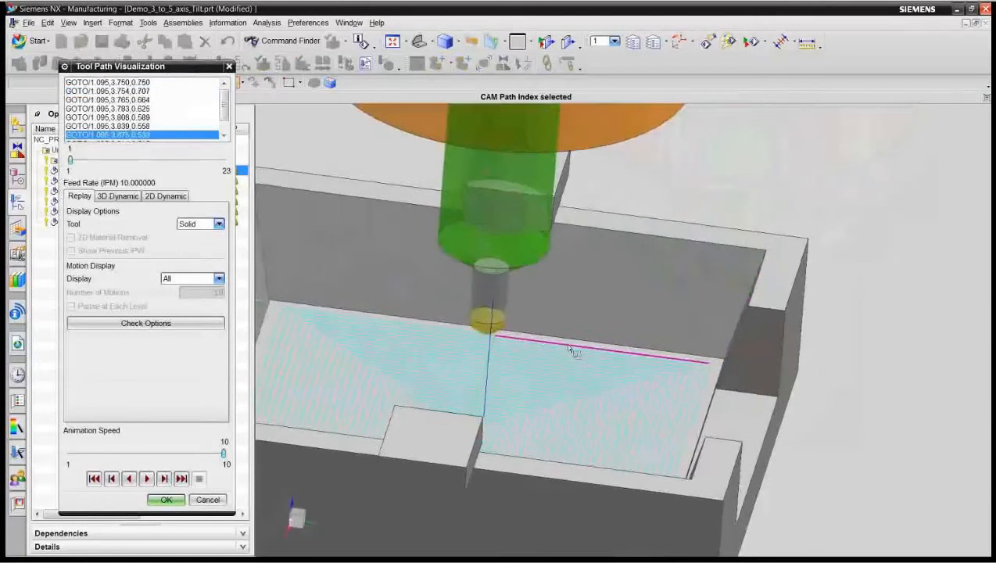
Step: Inspect the untilted tool and holder near the pocket corner and overhanging block from several sides, and close the visualization
middle_drag(574, 350, 560, 376)
click(634, 358)
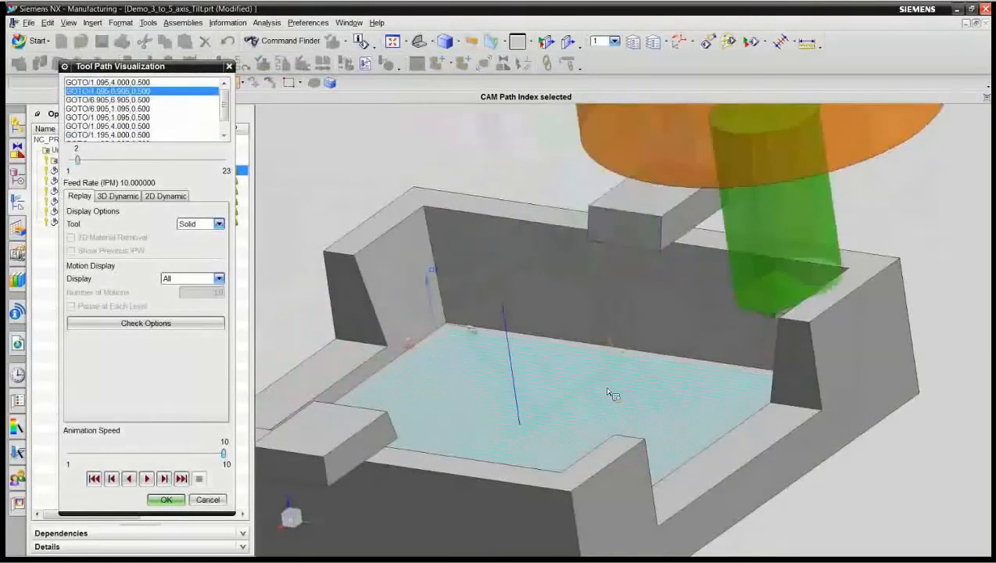
click(620, 352)
middle_drag(648, 389, 469, 181)
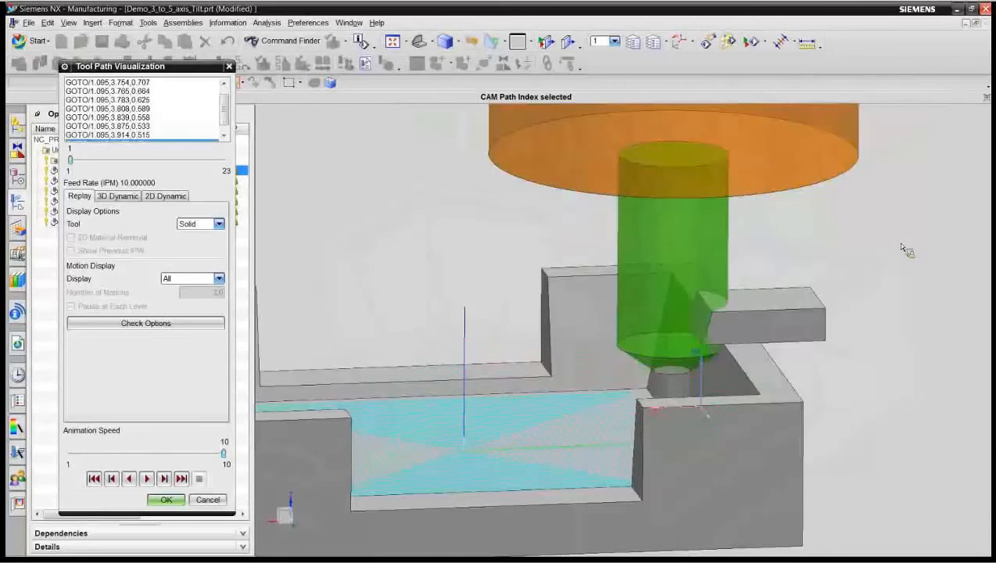
middle_drag(900, 244, 894, 244)
shift+middle_drag(307, 249, 314, 249)
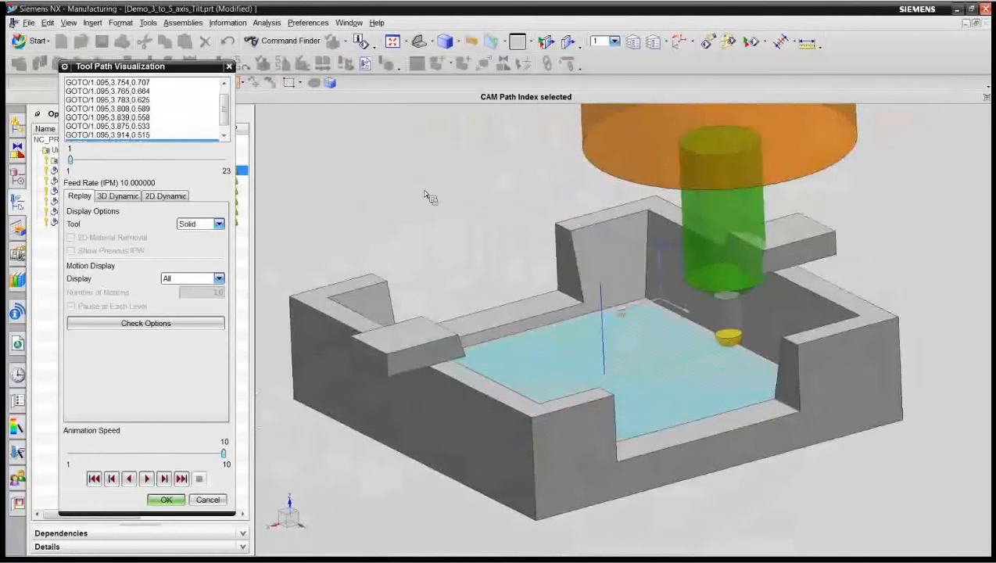
click(172, 500)
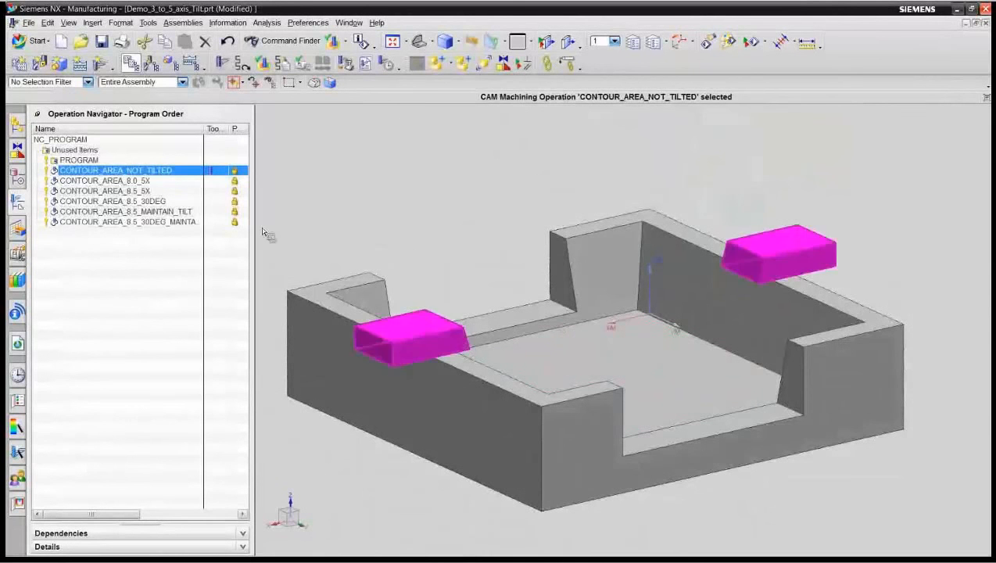
Step: Tilt the tool axis of the CONTOUR_AREA_NOT_TILTED path, accepting clearances of 0.1 in for the holder, 0.03 in for the shank and 0 for the neck
right_click(168, 173)
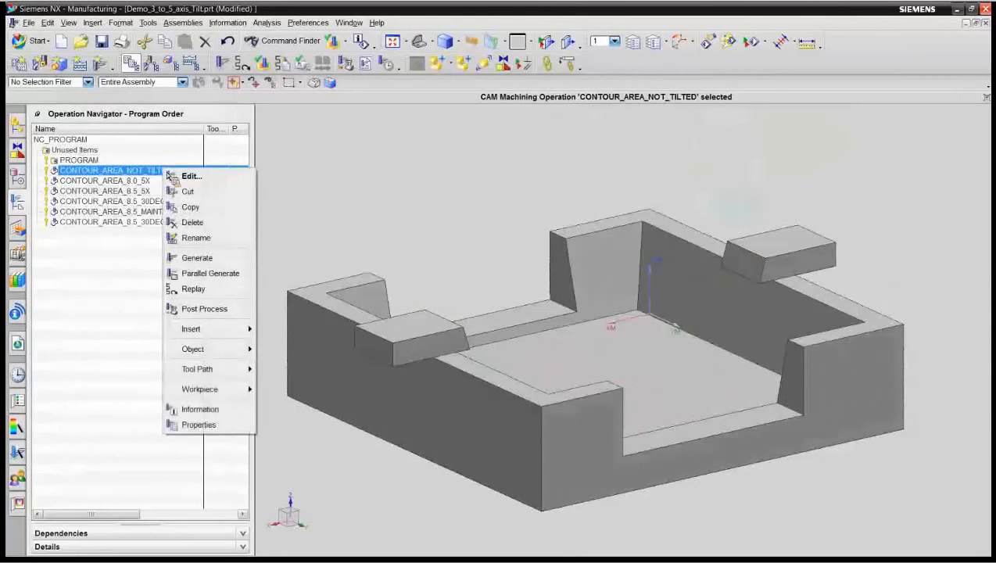
mouse_move(234, 369)
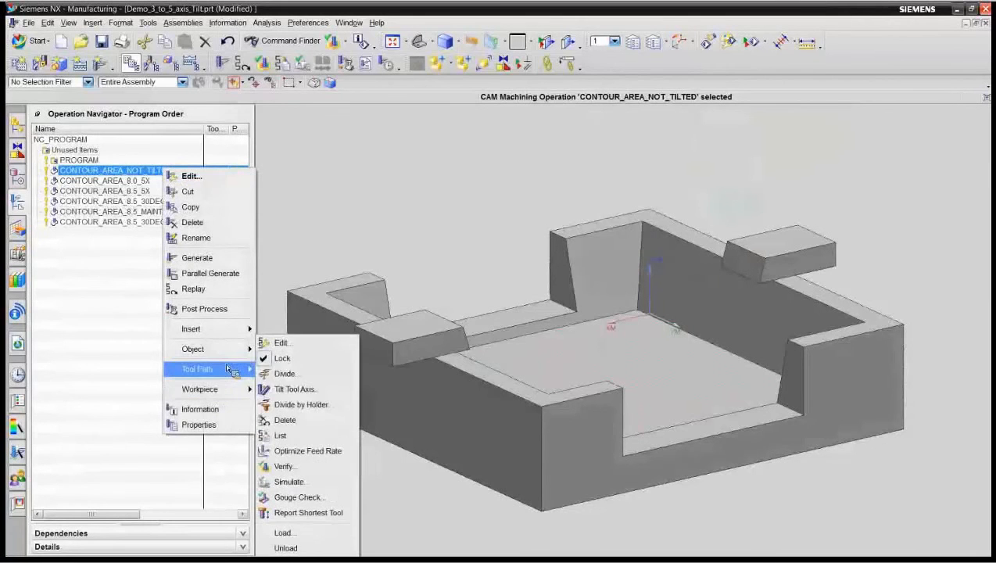
click(294, 388)
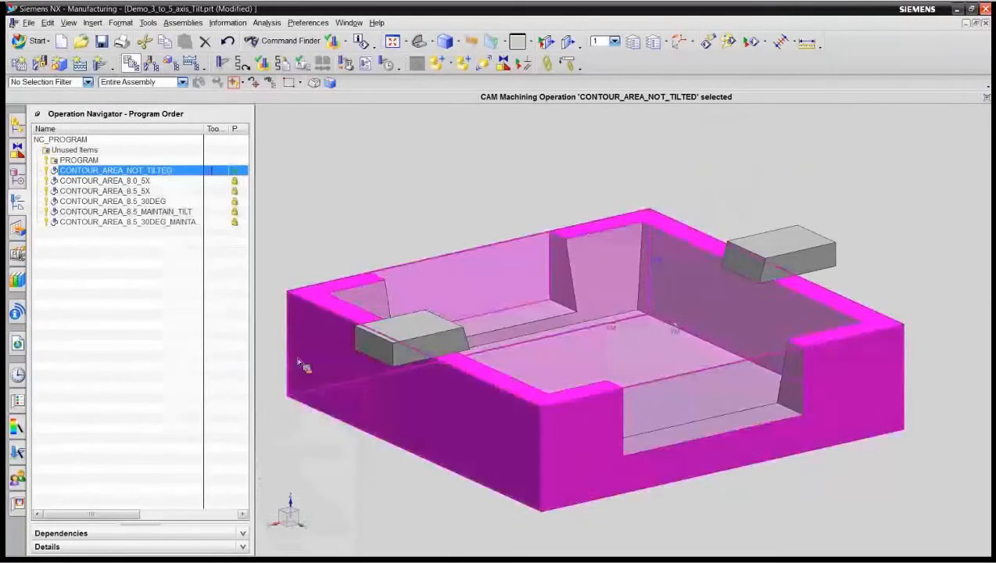
right_click(160, 171)
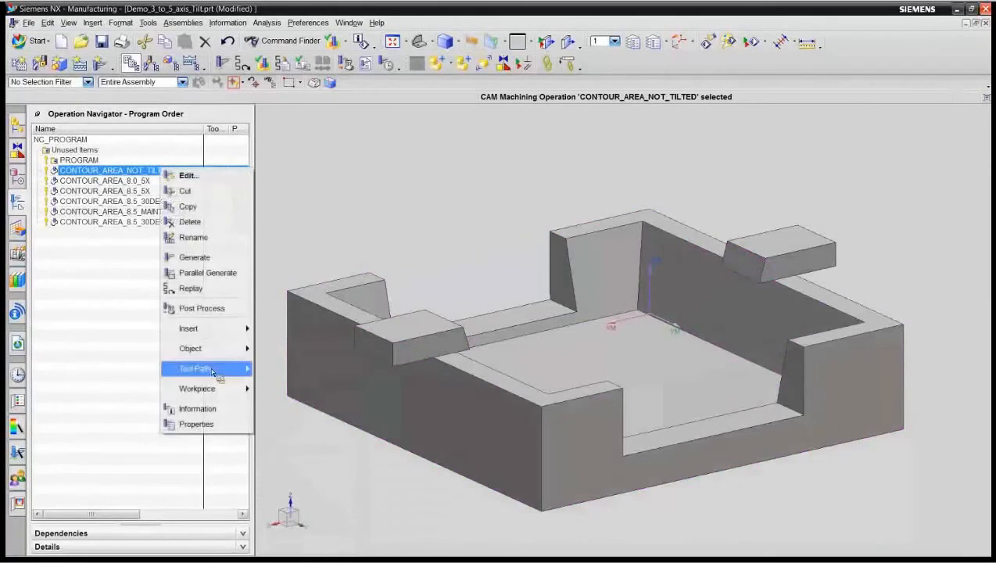
mouse_move(216, 376)
click(306, 389)
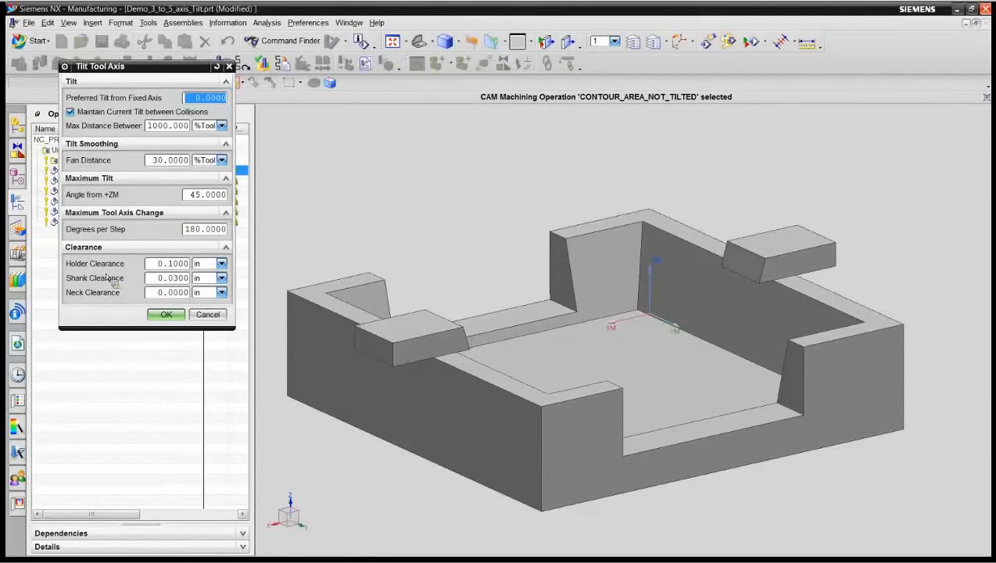
double_click(179, 267)
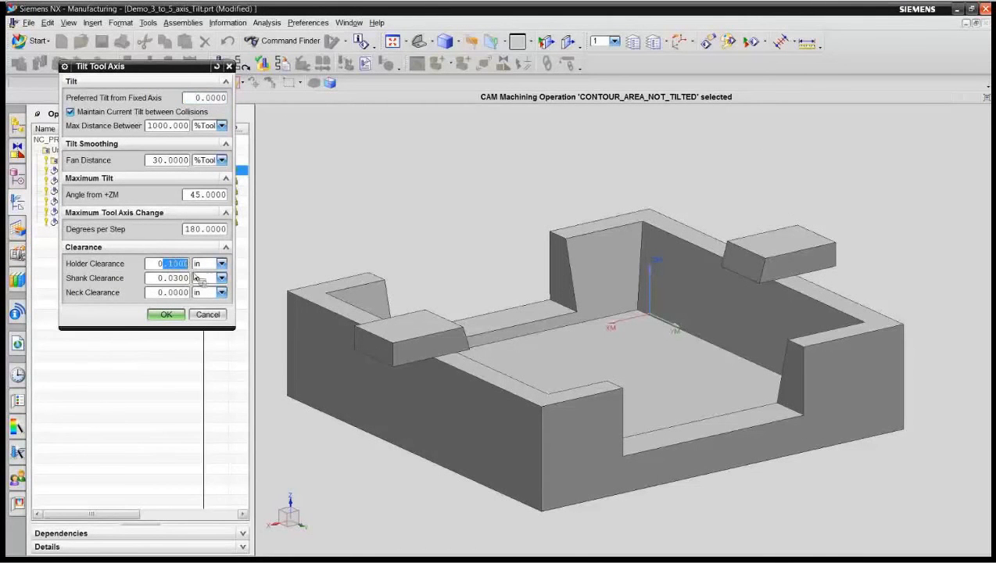
click(174, 292)
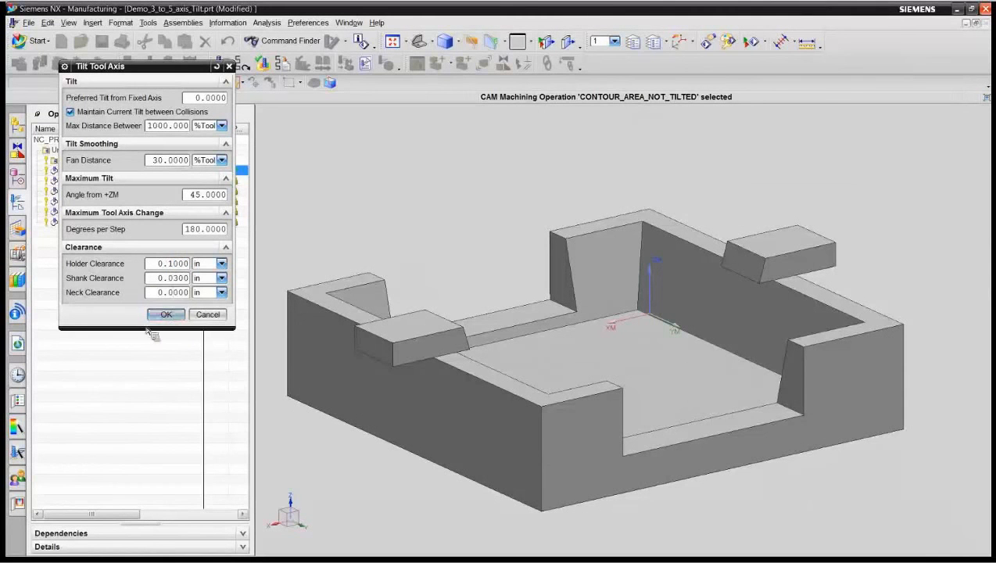
click(165, 314)
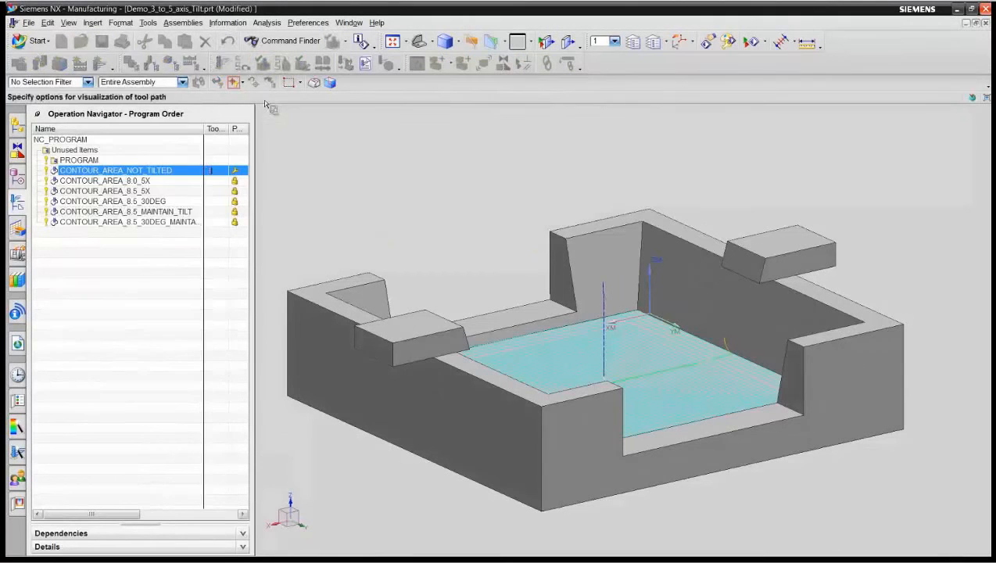
Step: Verify the tilted tool path, placing the solid tool at several path points to examine holder clearance around the pocket walls and block
click(282, 64)
scroll(504, 293, up, 5)
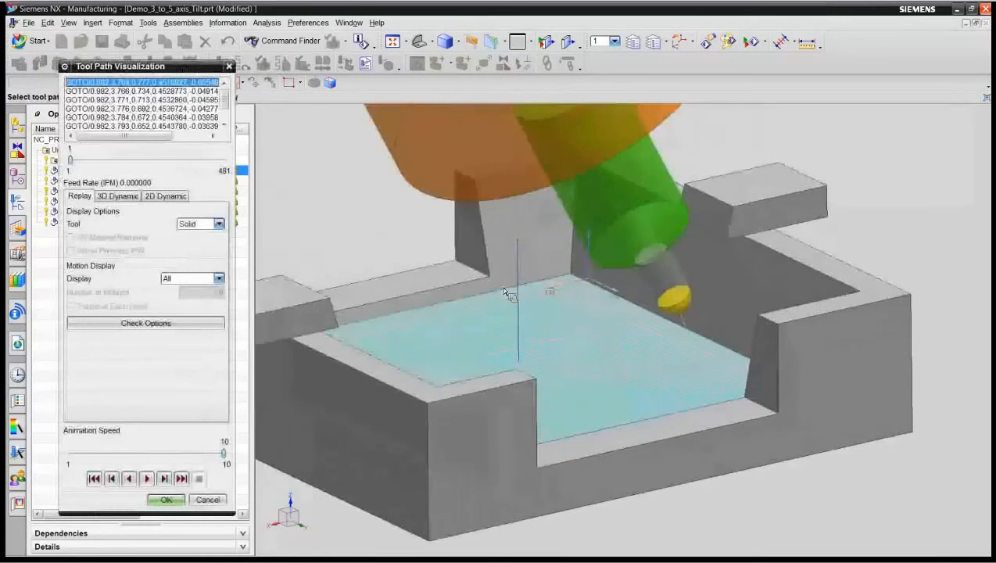
middle_drag(504, 289, 298, 340)
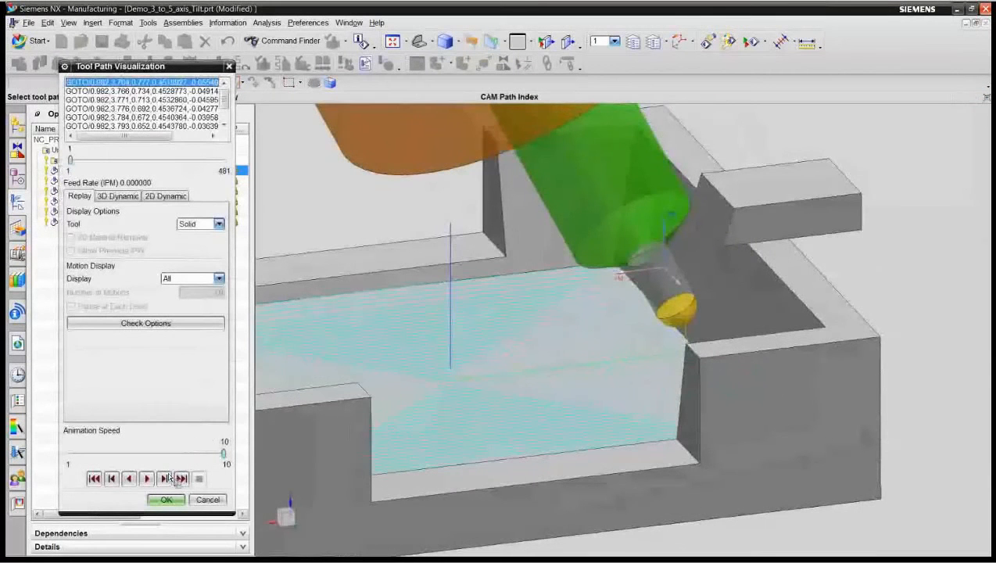
click(557, 377)
mouse_move(677, 365)
middle_down()
mouse_move(667, 366)
mouse_move(686, 352)
middle_up()
click(443, 365)
middle_drag(443, 365, 566, 356)
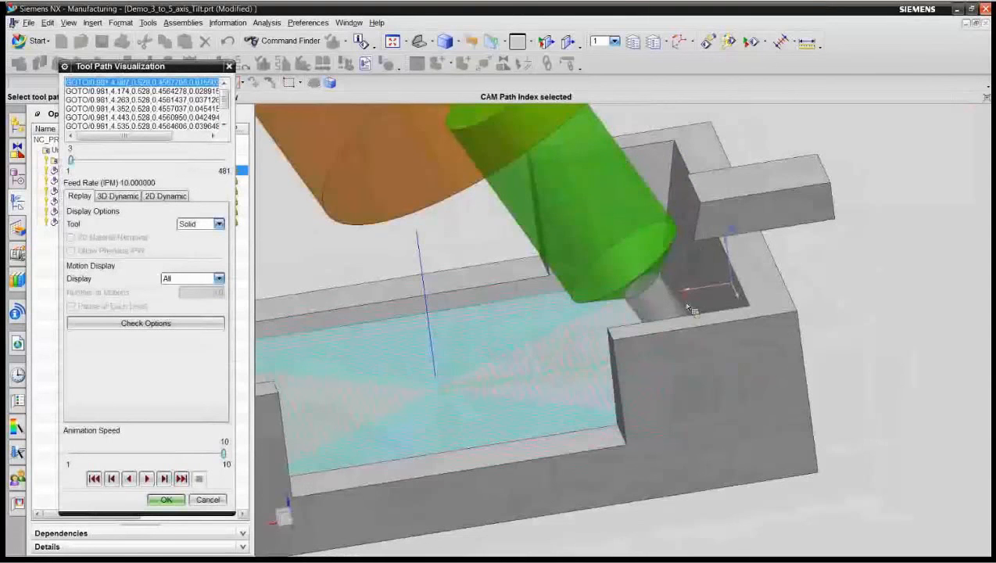
middle_drag(705, 254, 799, 361)
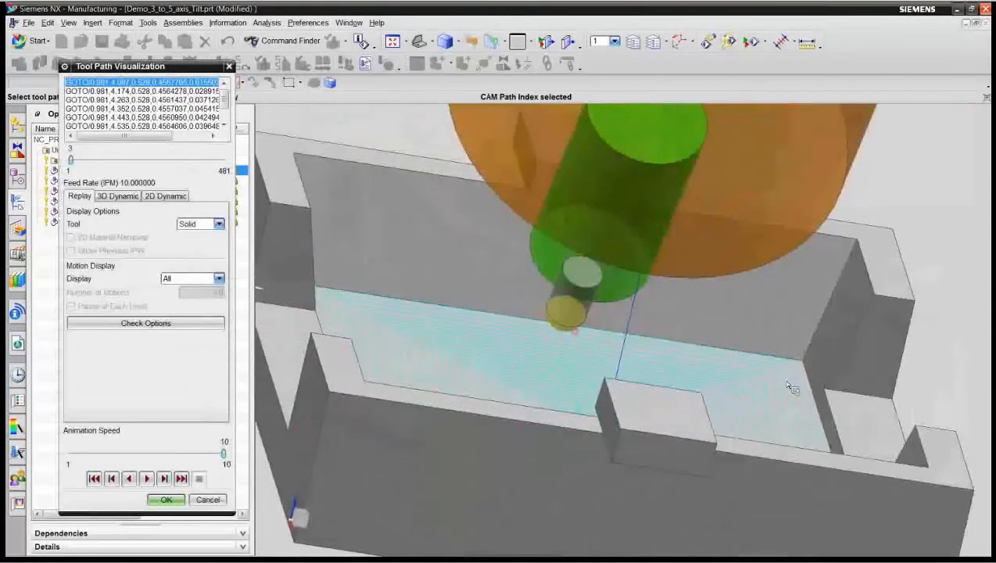
click(797, 375)
middle_drag(672, 451, 503, 453)
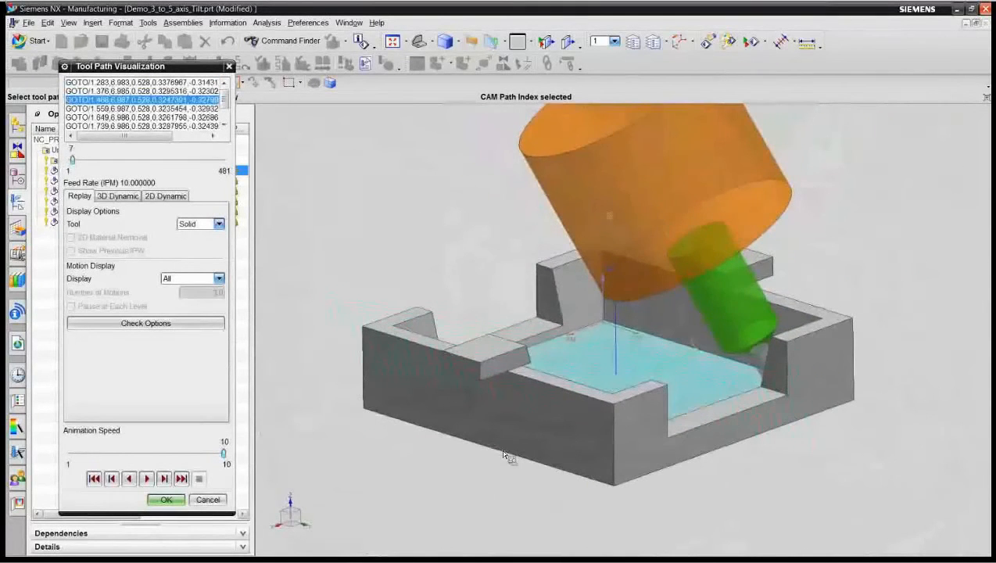
Step: Replay the tilted tool path from its start, adjusting the animation speed to 4, and stop the playback partway
click(94, 479)
drag(225, 454, 87, 454)
click(147, 478)
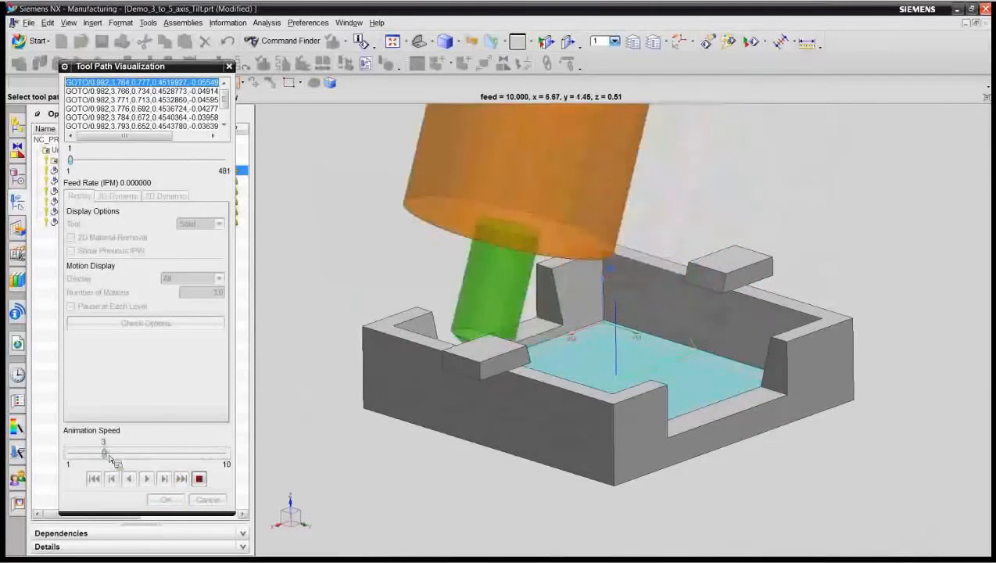
drag(87, 454, 120, 454)
click(199, 479)
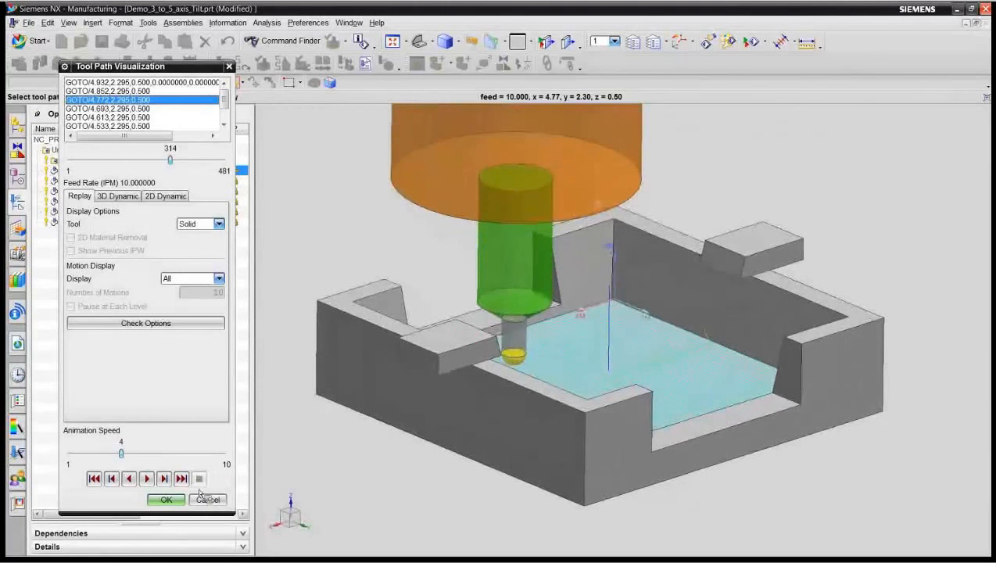
Step: Close the tool path visualization and show the sim06_mill_5ax machine component in the assembly
click(207, 499)
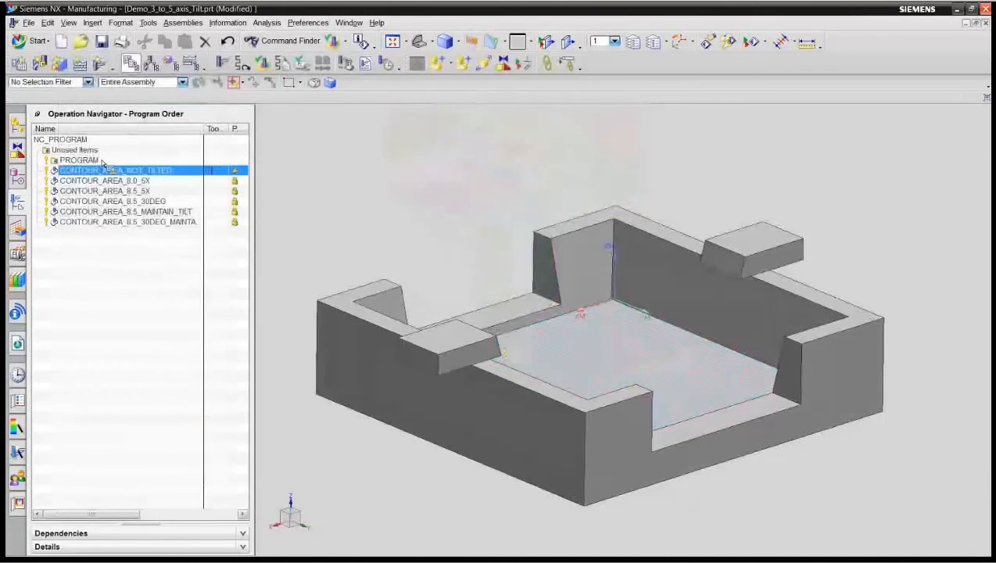
click(17, 126)
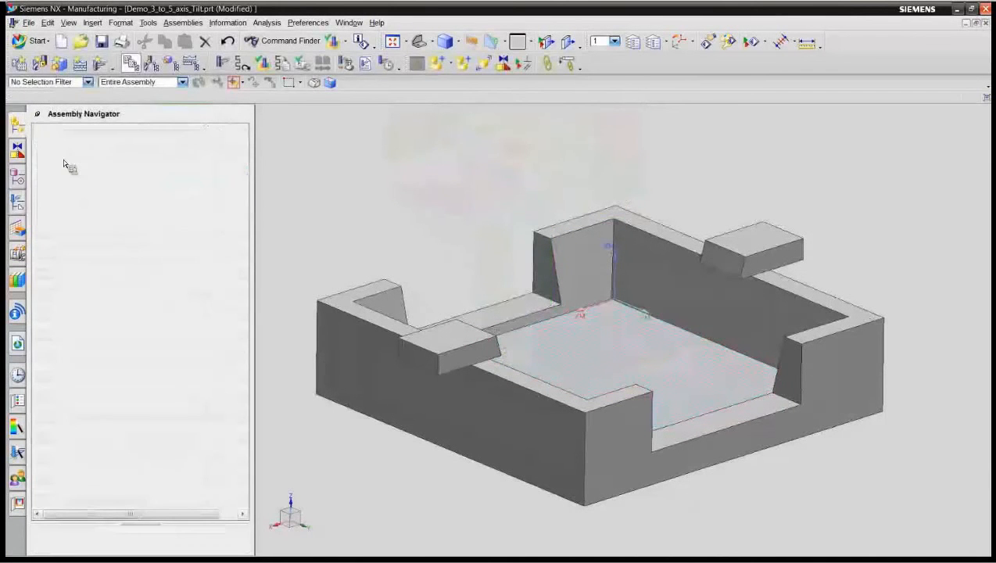
click(55, 161)
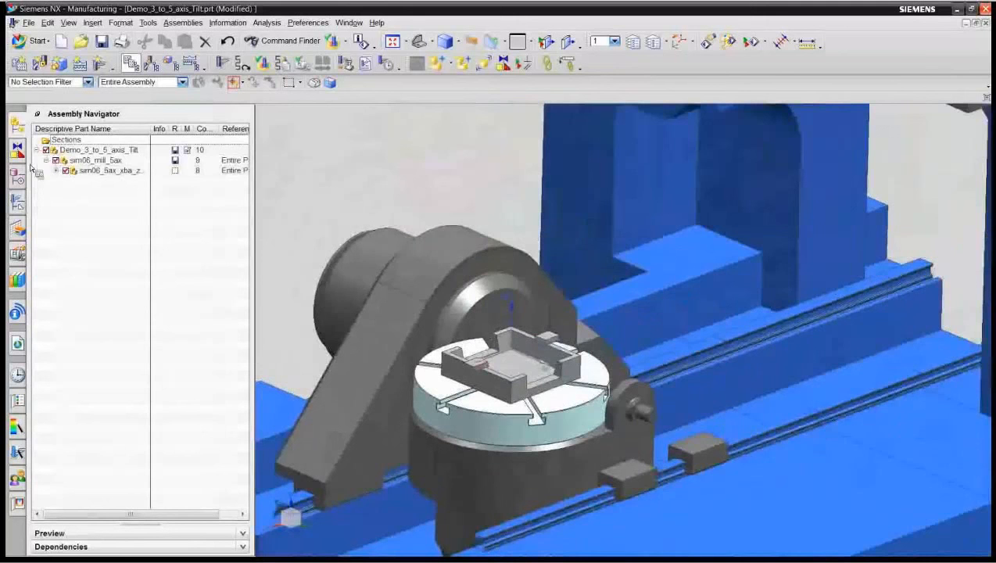
Step: Simulate the tilted CONTOUR_AREA_NOT_TILTED path on the 5-axis machine in full screen, with simulation settings collapsed and animation speed raised to 6
click(19, 202)
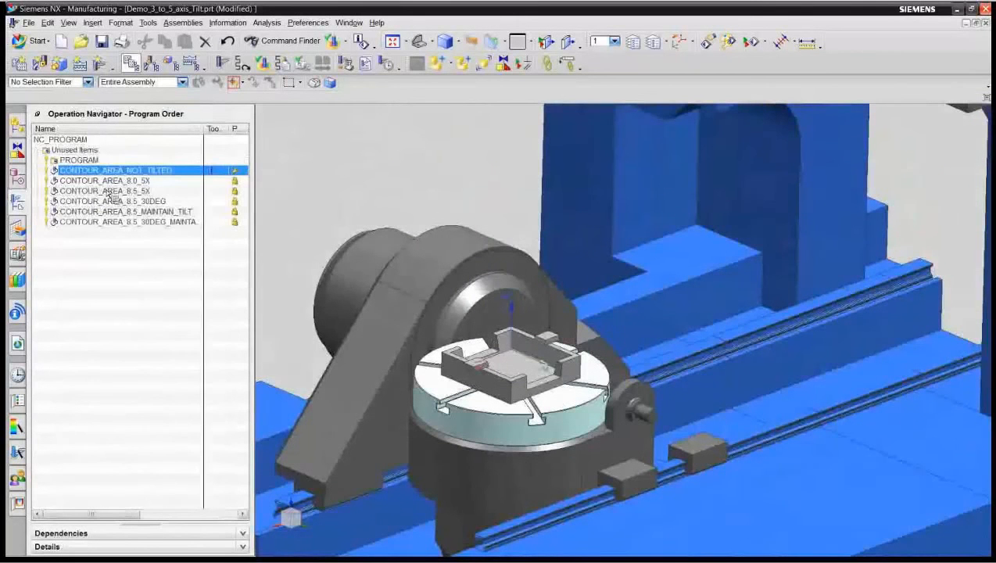
click(301, 63)
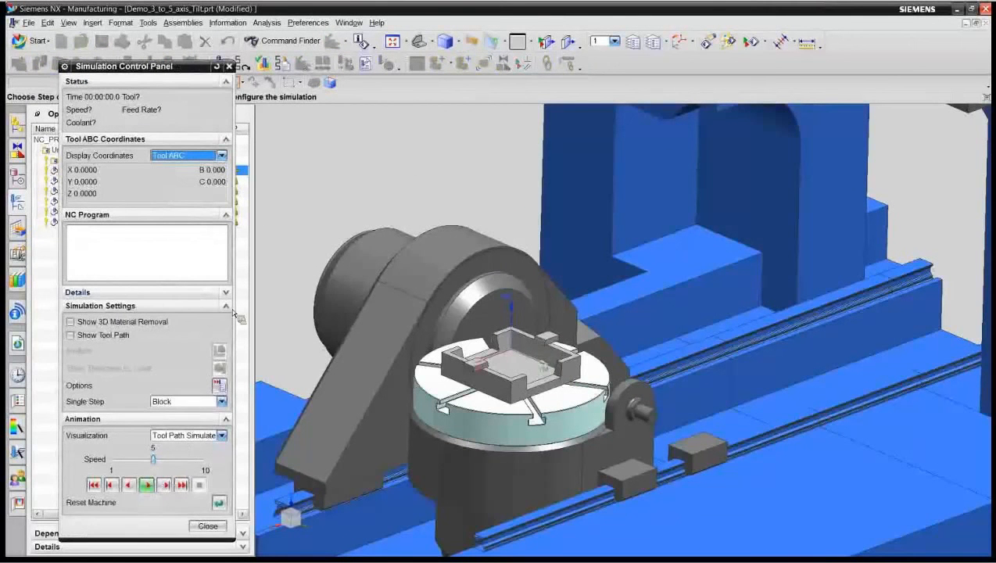
click(157, 305)
click(986, 97)
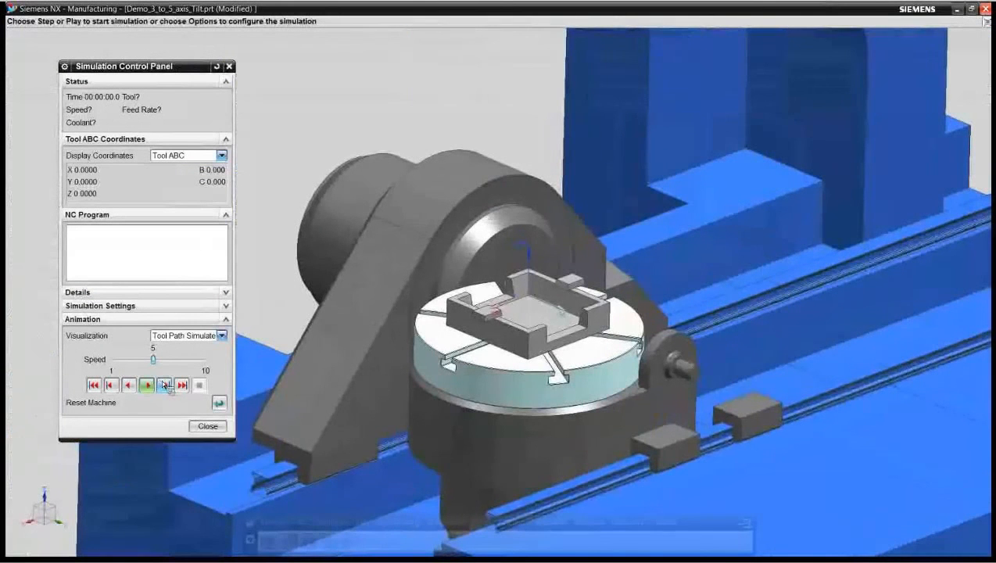
click(150, 387)
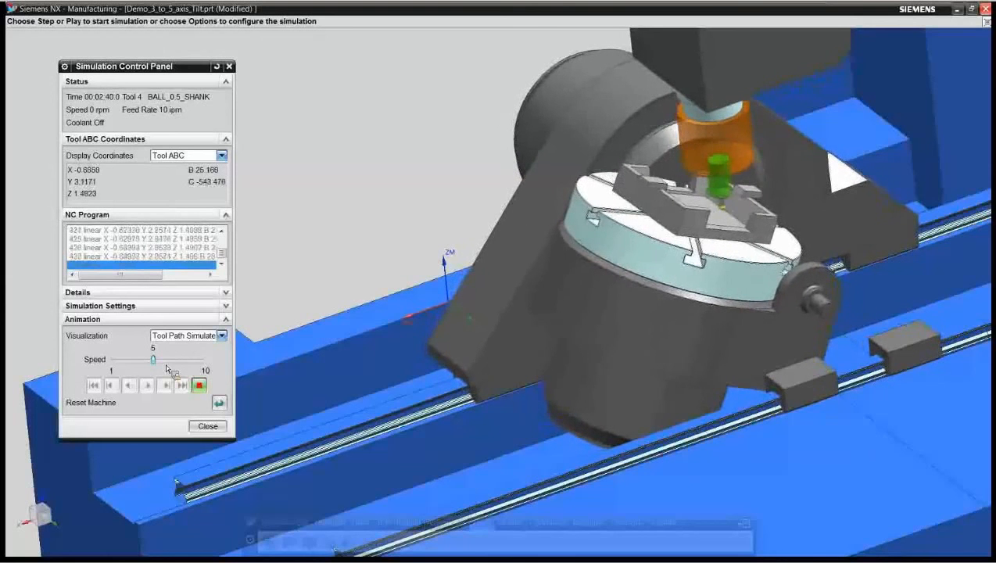
drag(166, 369, 175, 367)
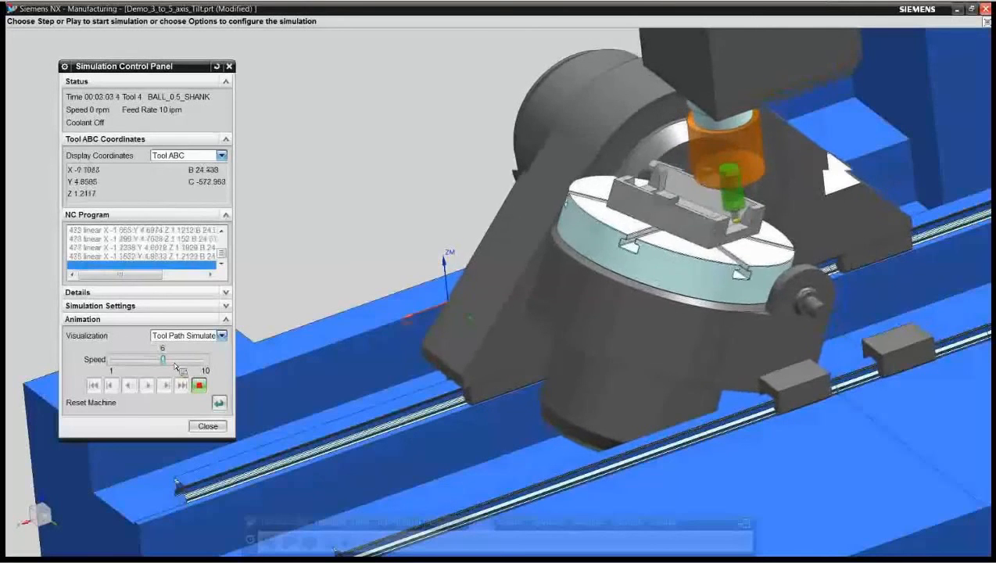